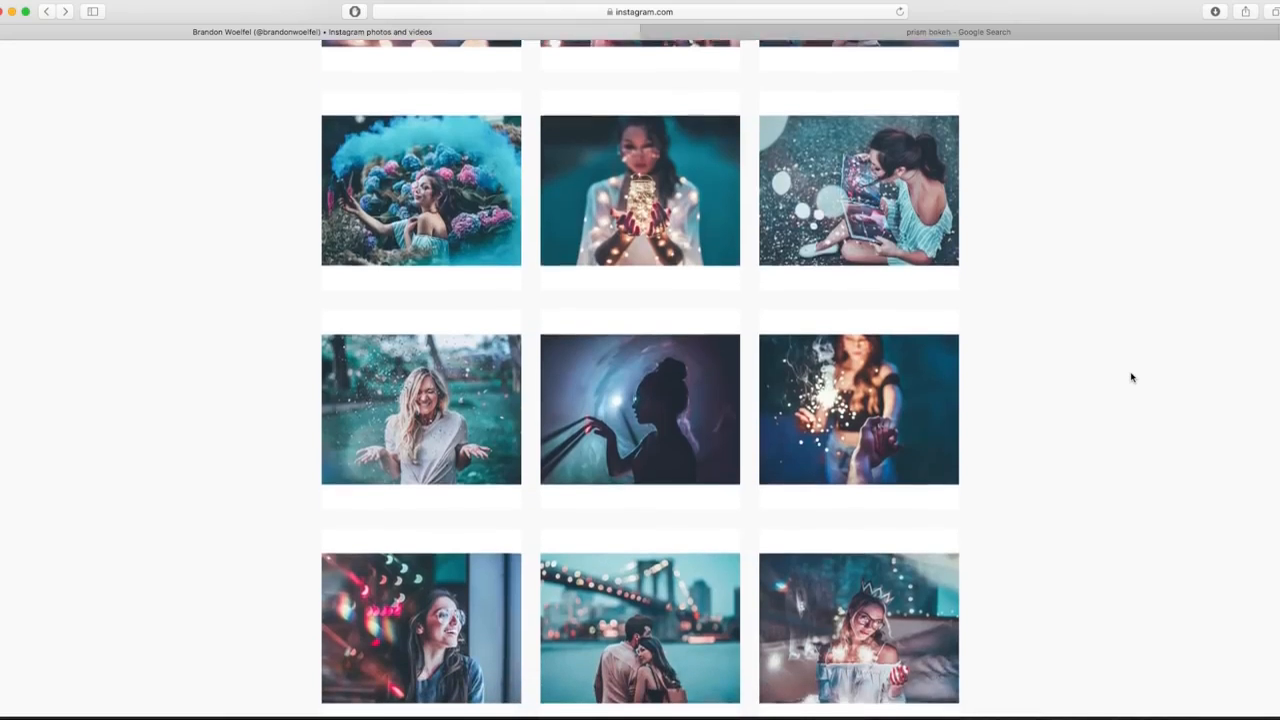
Step: Browse the photographer's Instagram grid to study the colours and lighting style of the portraits
scroll(1132, 377, down, 2)
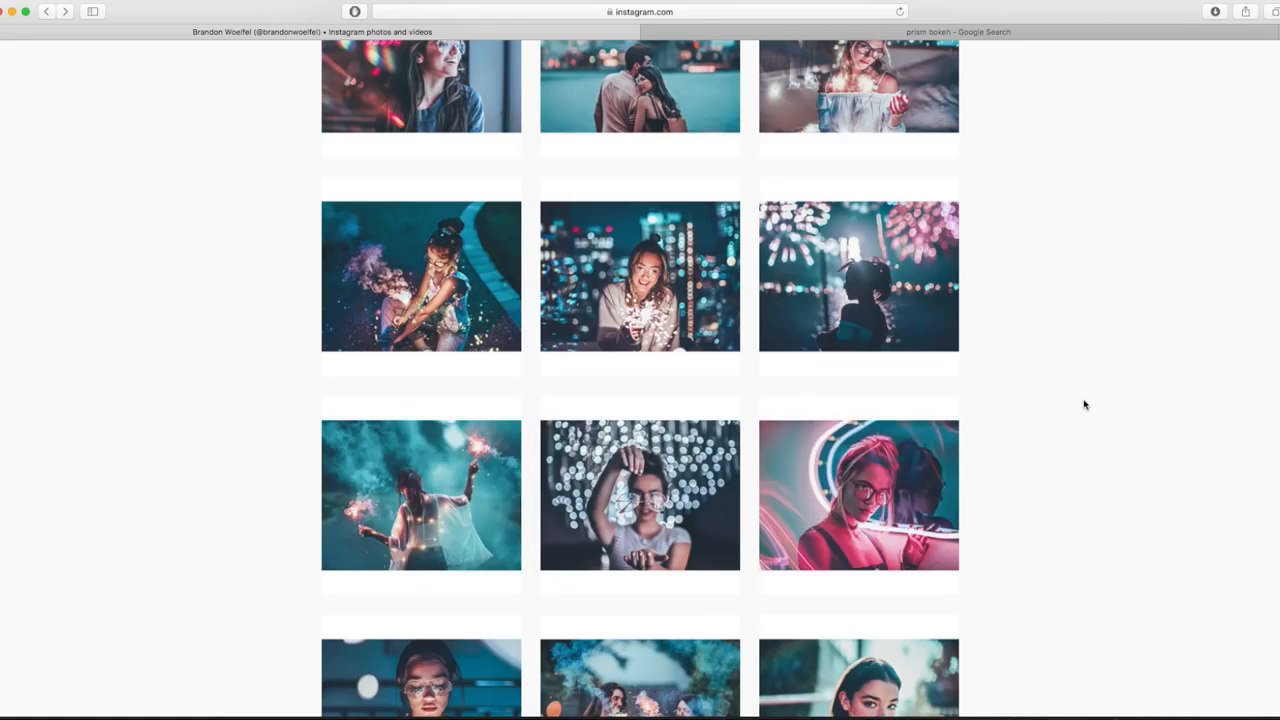
scroll(1003, 500, down, 2)
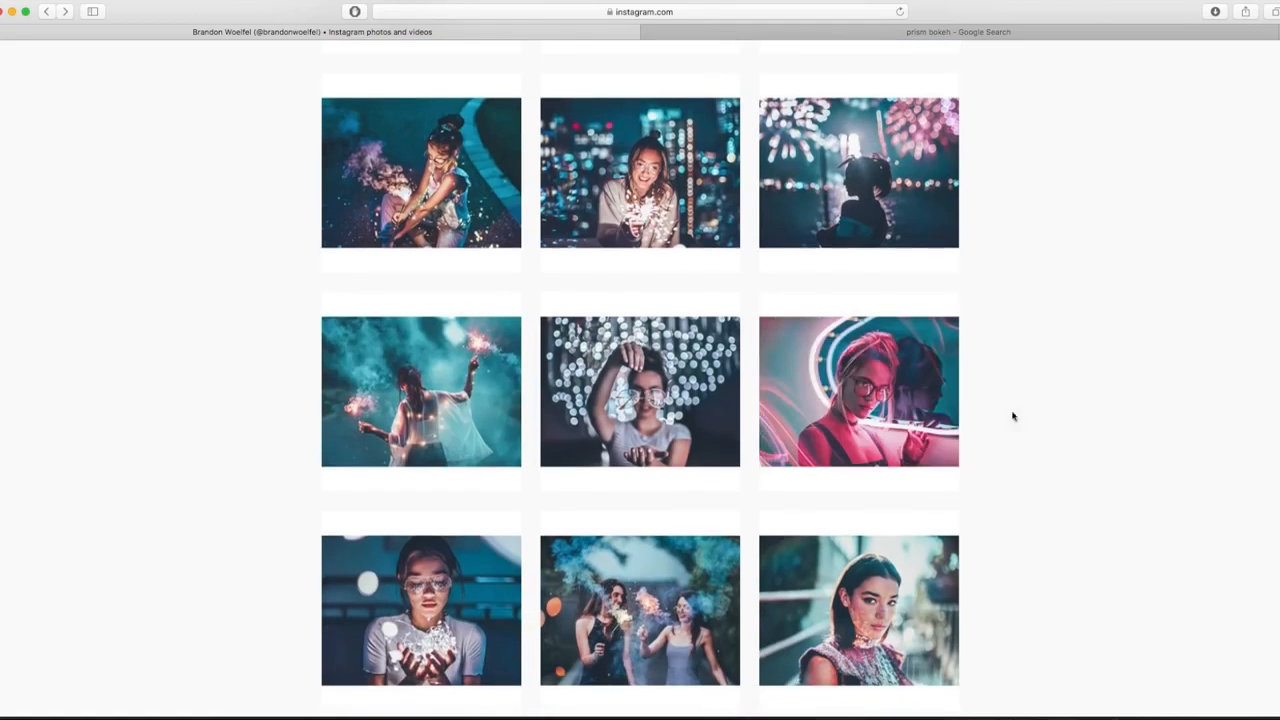
scroll(1031, 414, down, 3)
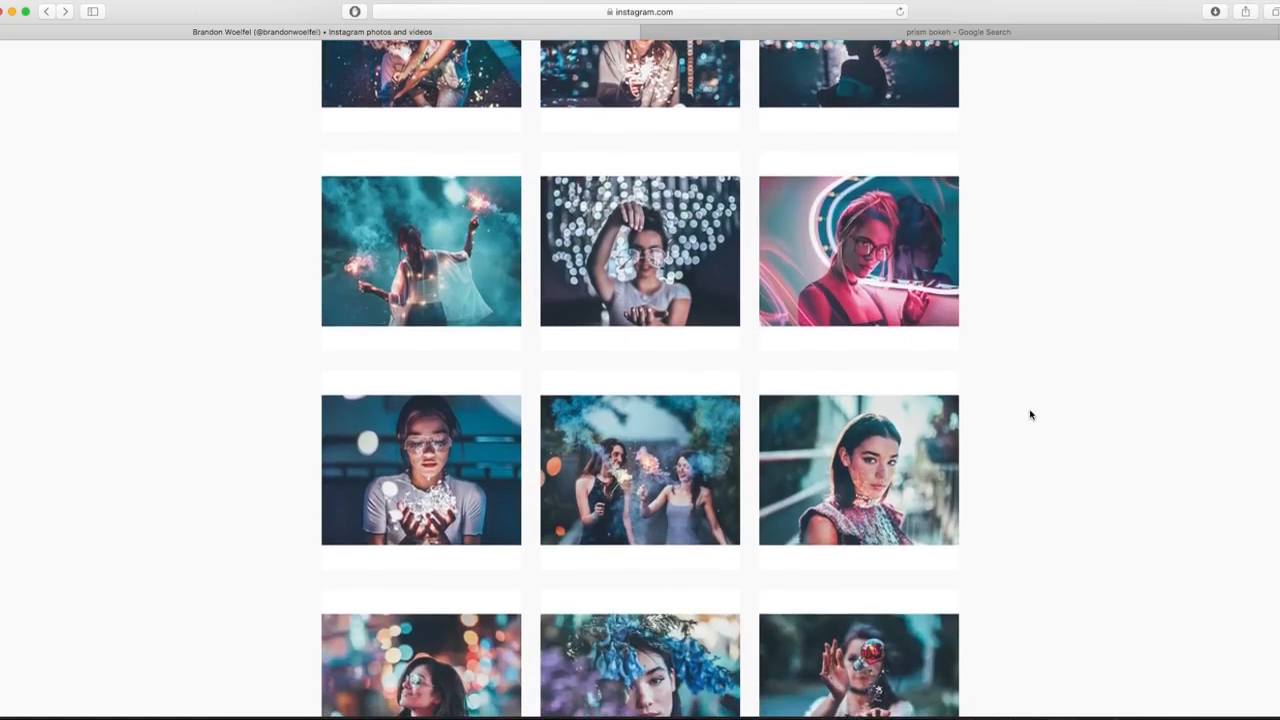
scroll(1031, 414, down, 4)
scroll(1114, 423, down, 1)
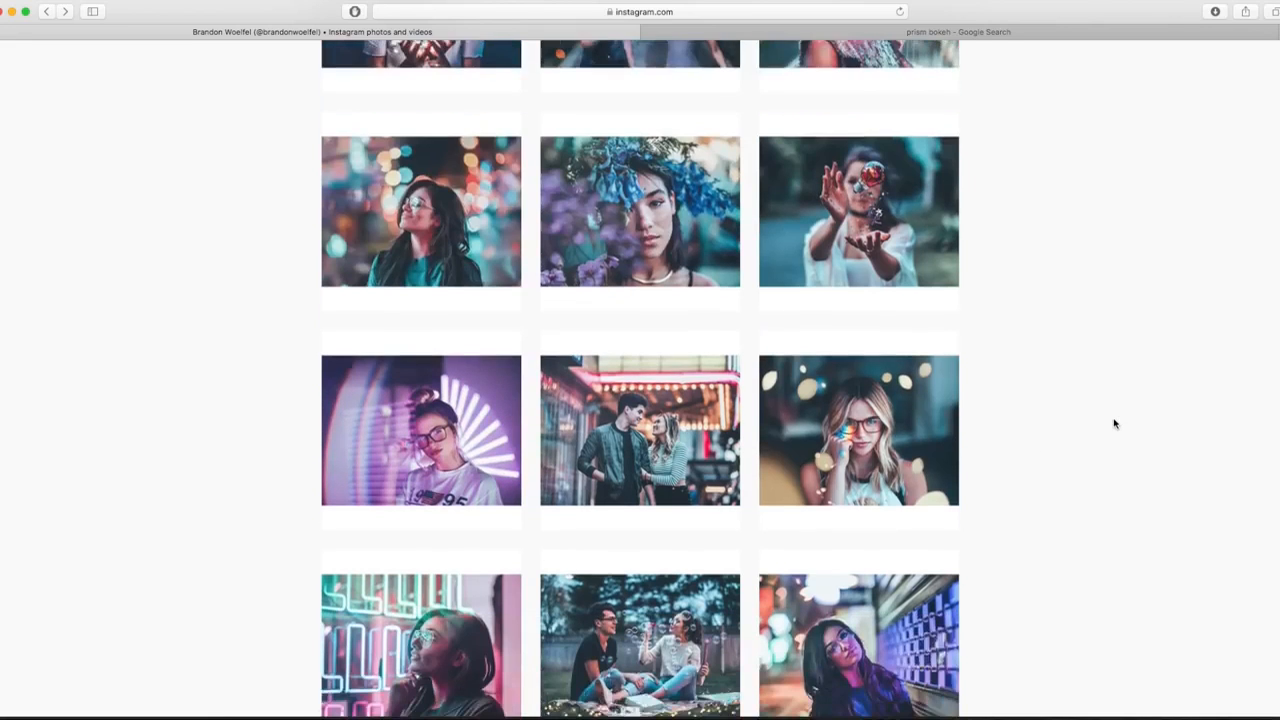
scroll(1114, 423, down, 3)
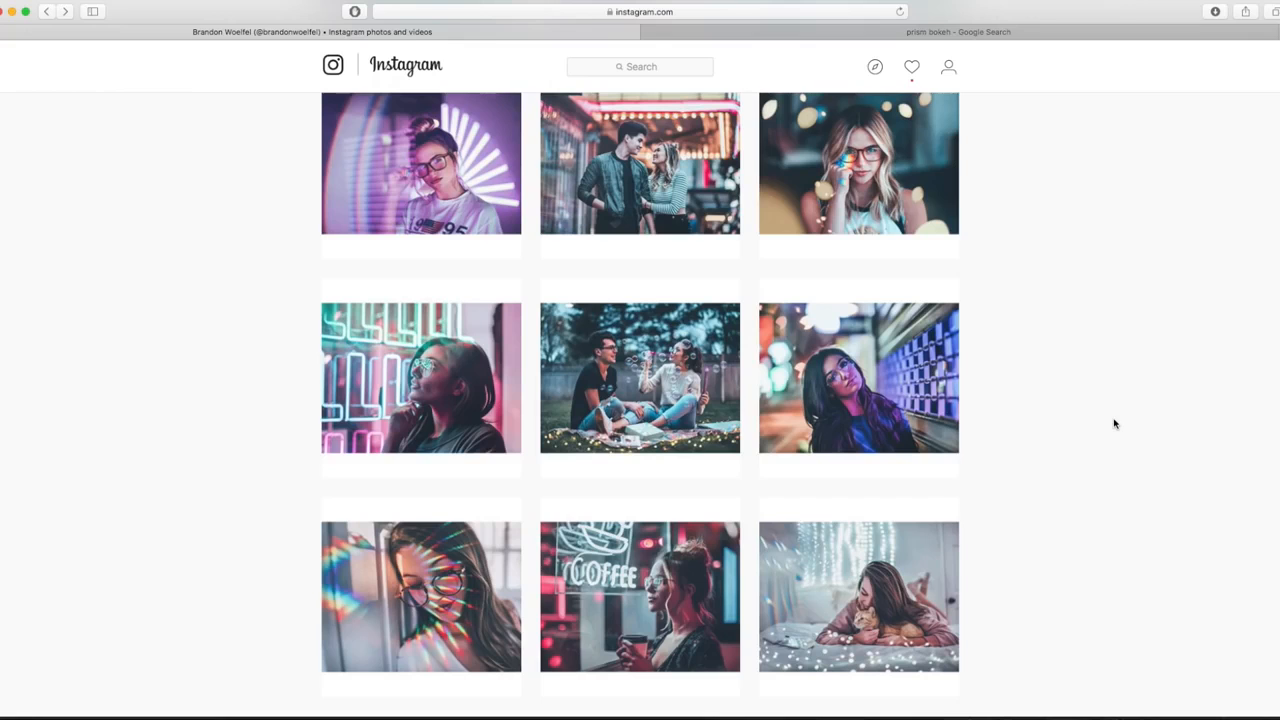
scroll(1114, 423, up, 20)
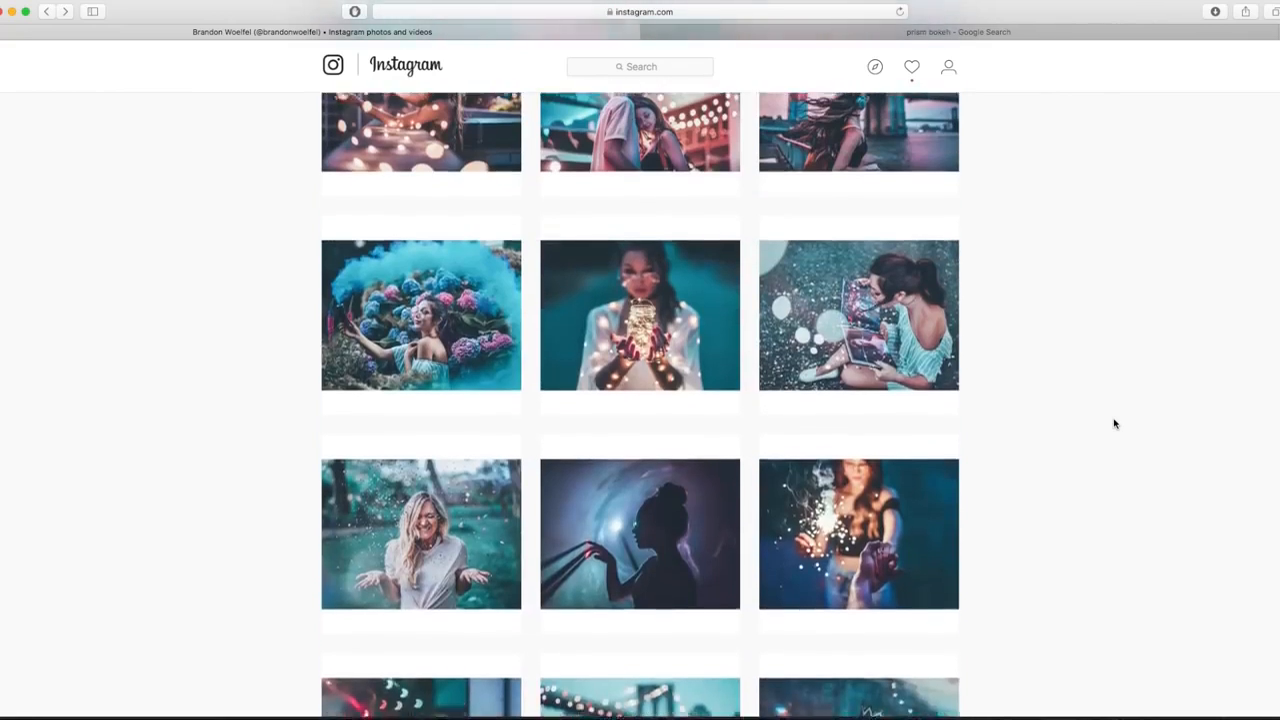
scroll(1114, 423, up, 10)
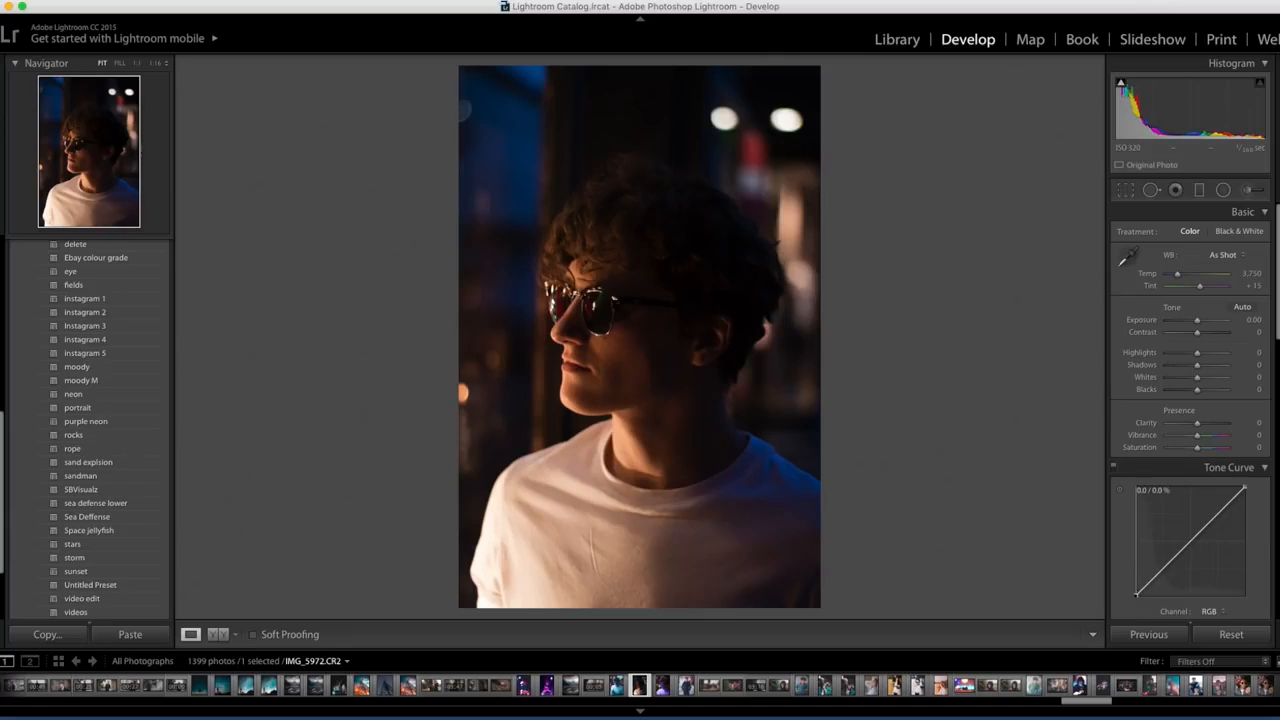
Step: Lift the black point of the RGB tone curve slightly and add a point in its upper part, raising it a little
drag(1136, 594, 1136, 585)
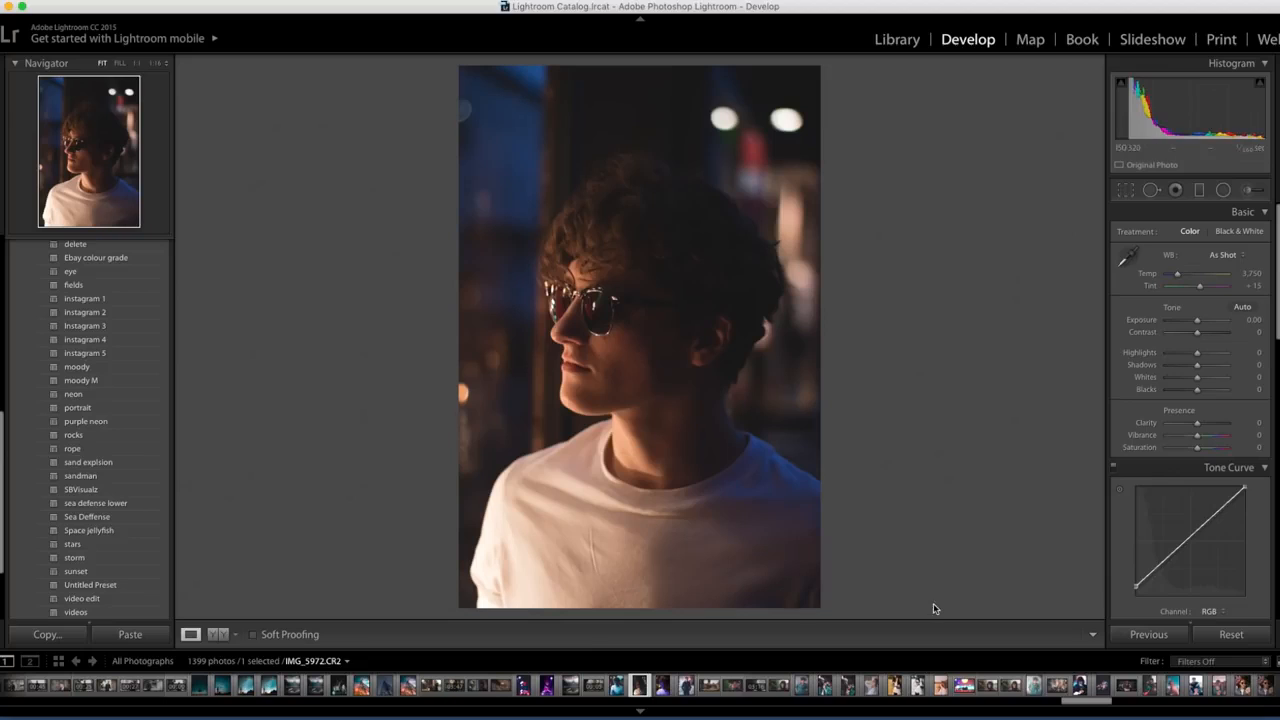
click(1216, 513)
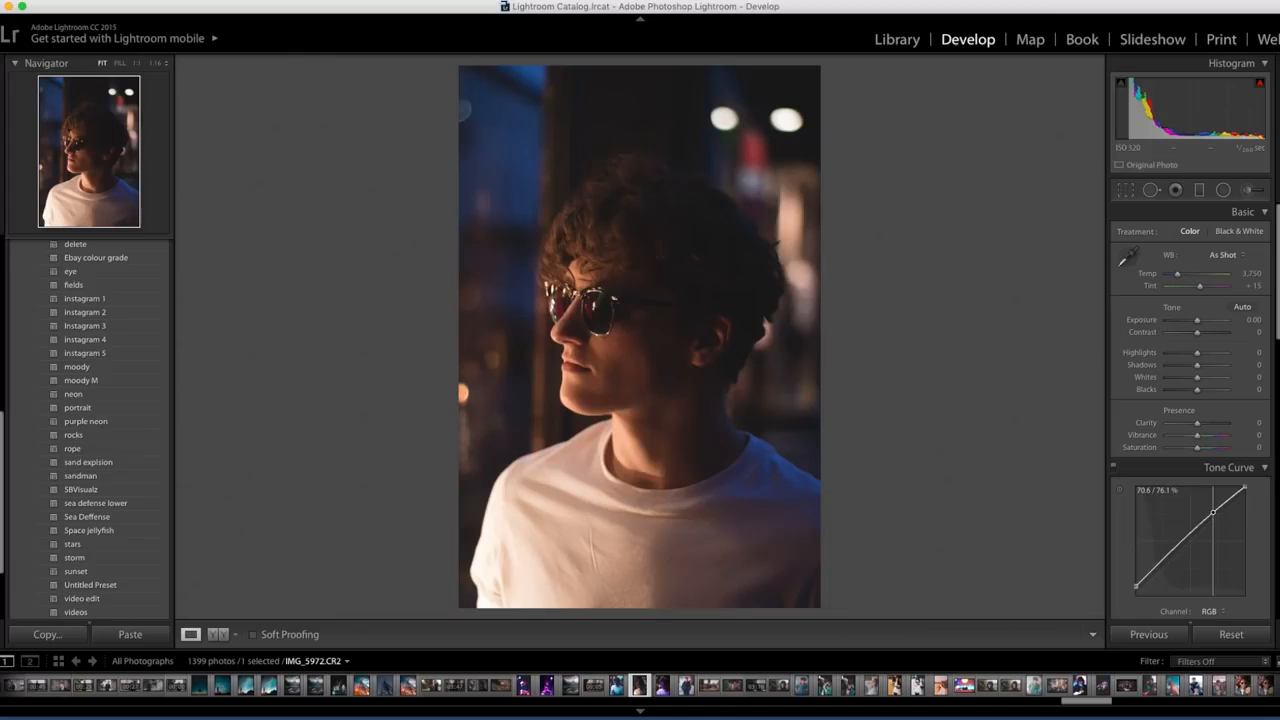
drag(1213, 512, 1211, 509)
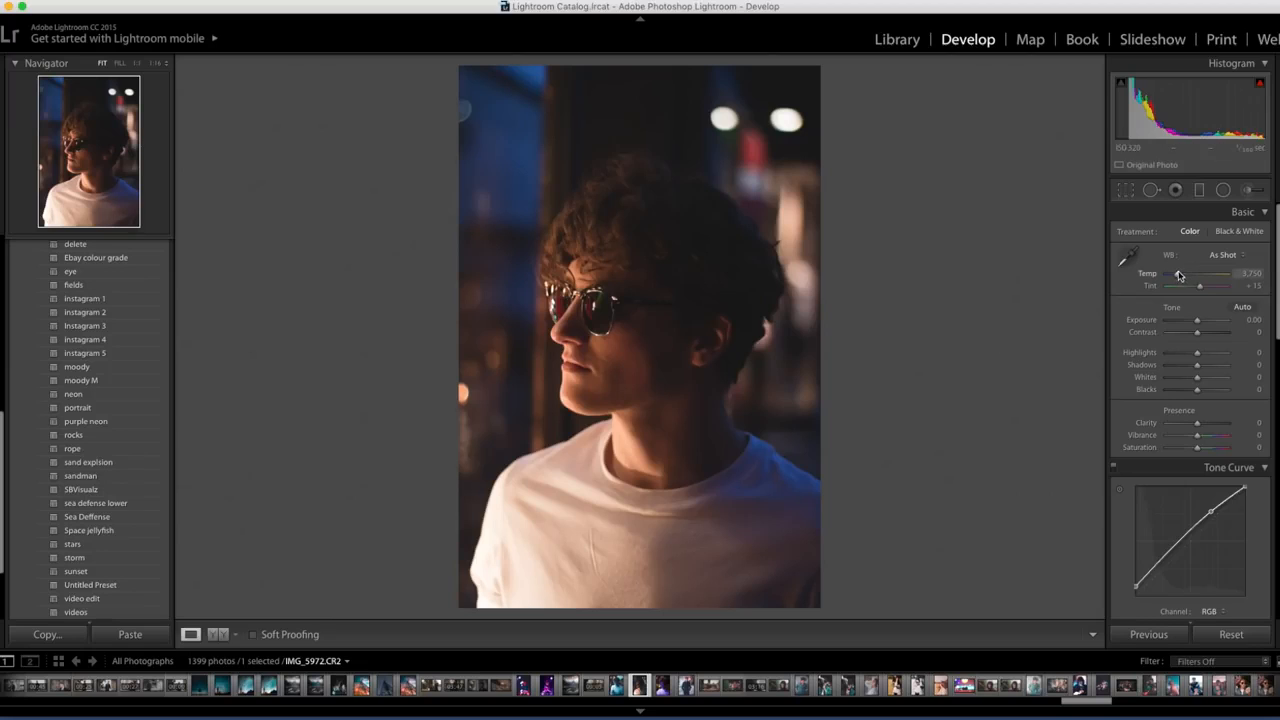
Step: Set the portrait's white balance to Temp 3,206 and Tint +38, and reduce Contrast to −48
drag(1180, 276, 1176, 276)
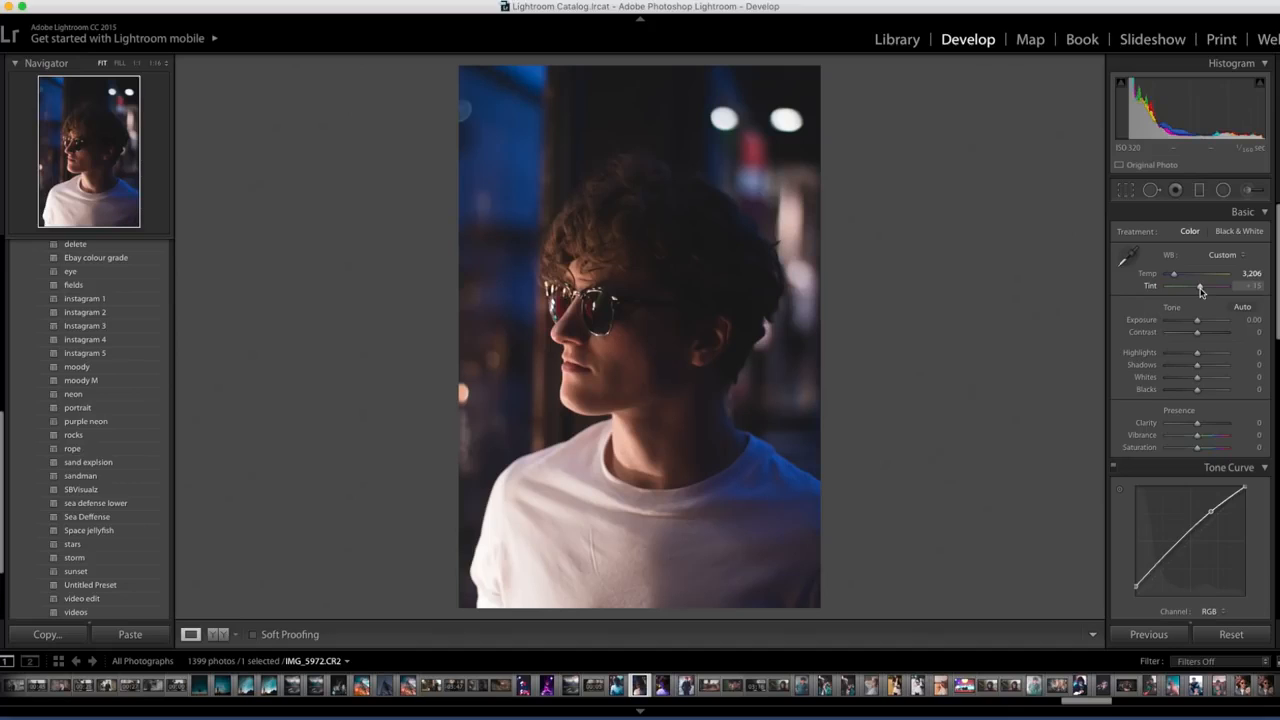
drag(1201, 290, 1205, 290)
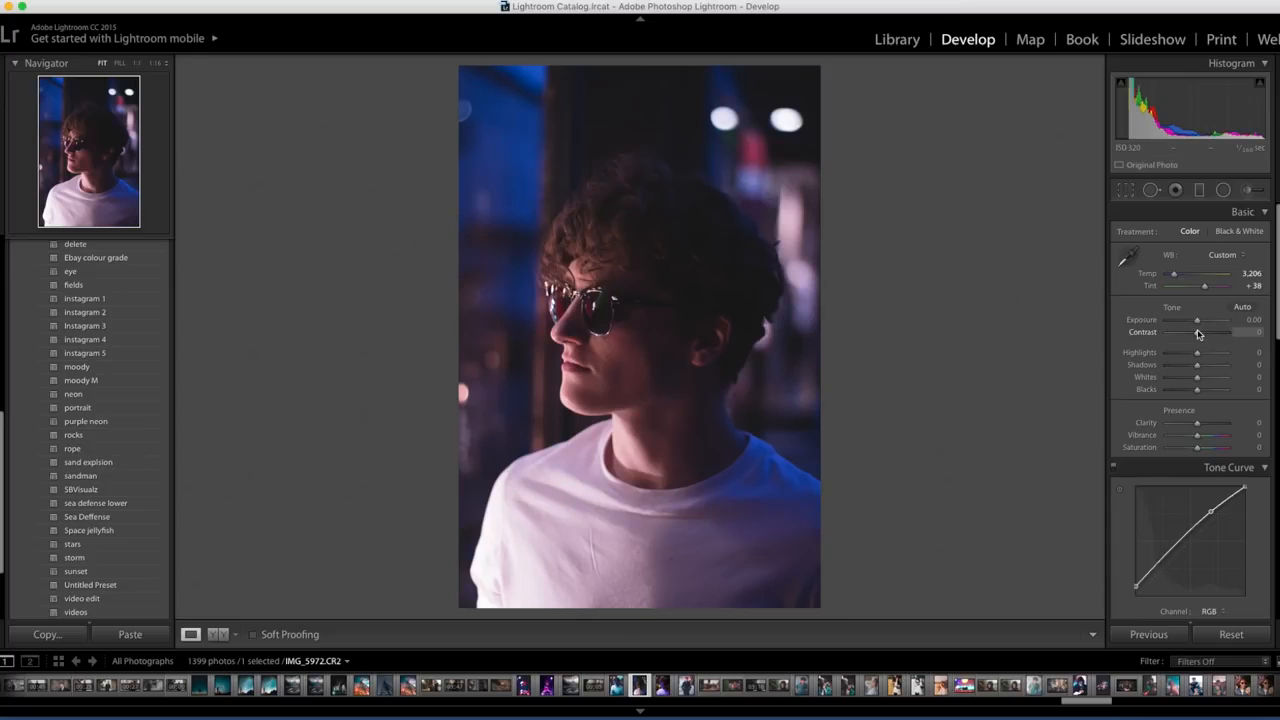
drag(1199, 334, 1185, 334)
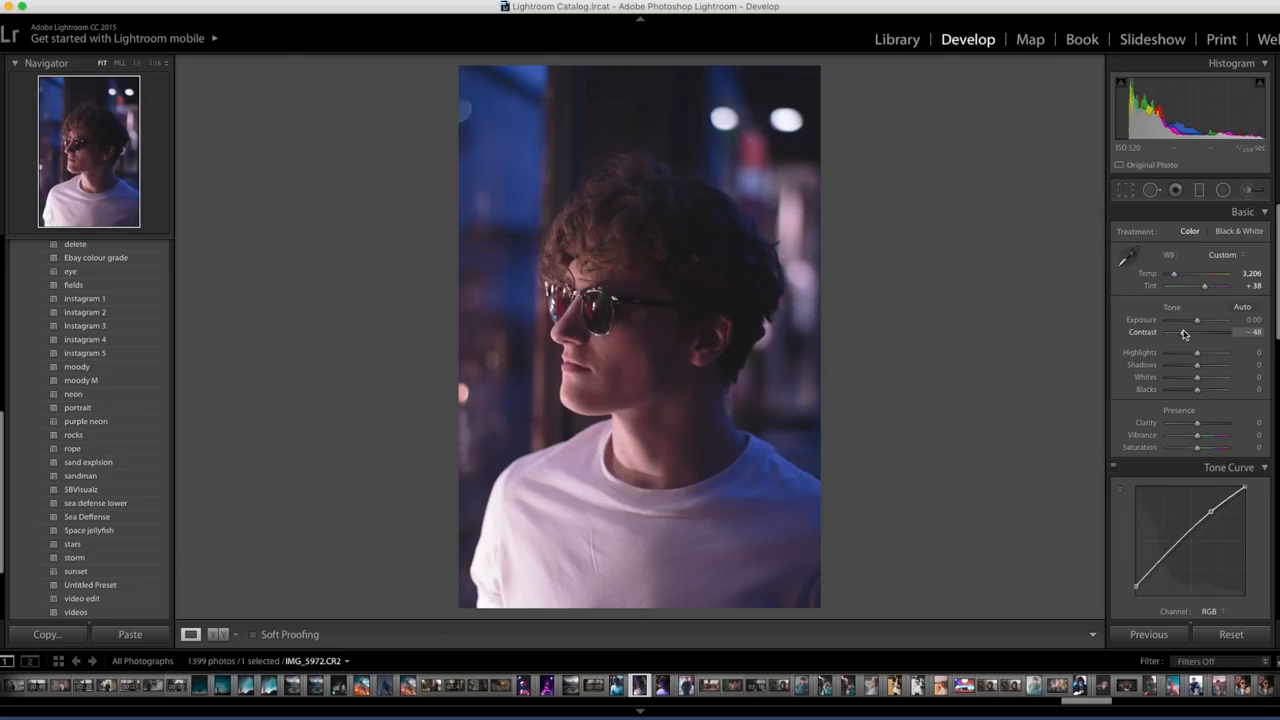
Step: Brighten the portrait's tones by setting Shadows to +100, Whites to +60 and Blacks to +46
scroll(1184, 334, down, 1)
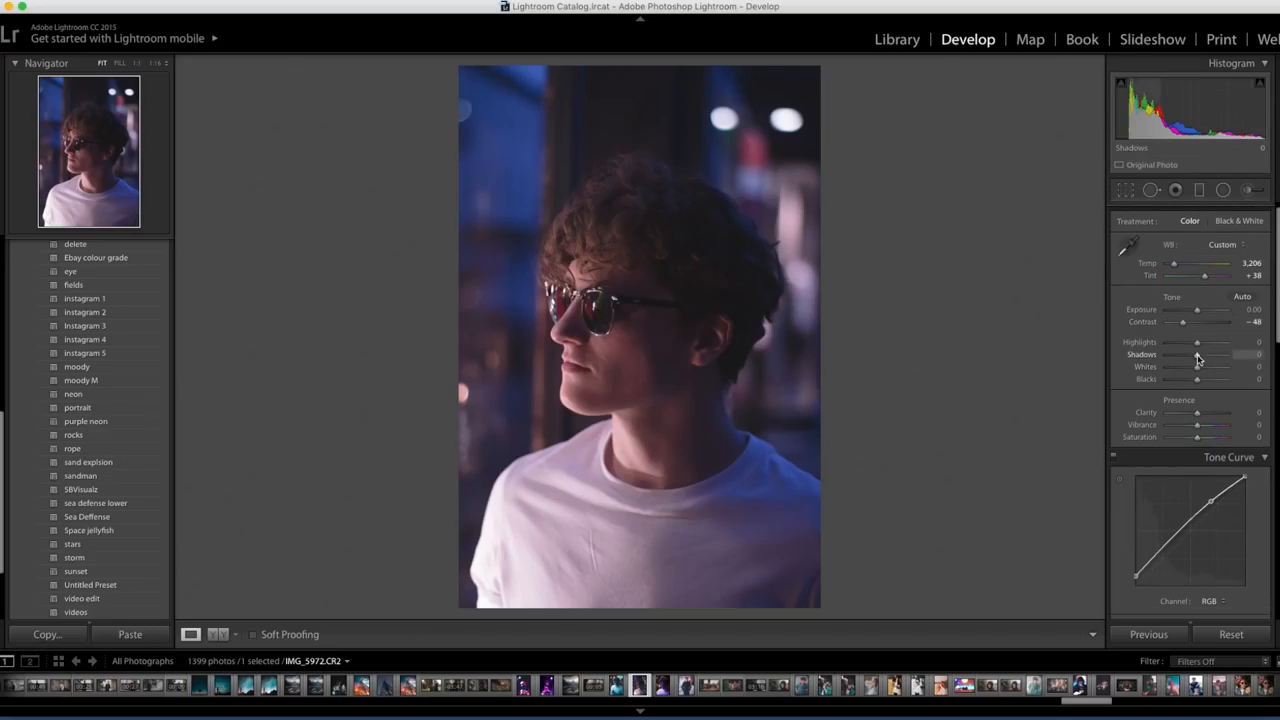
drag(1198, 356, 1230, 356)
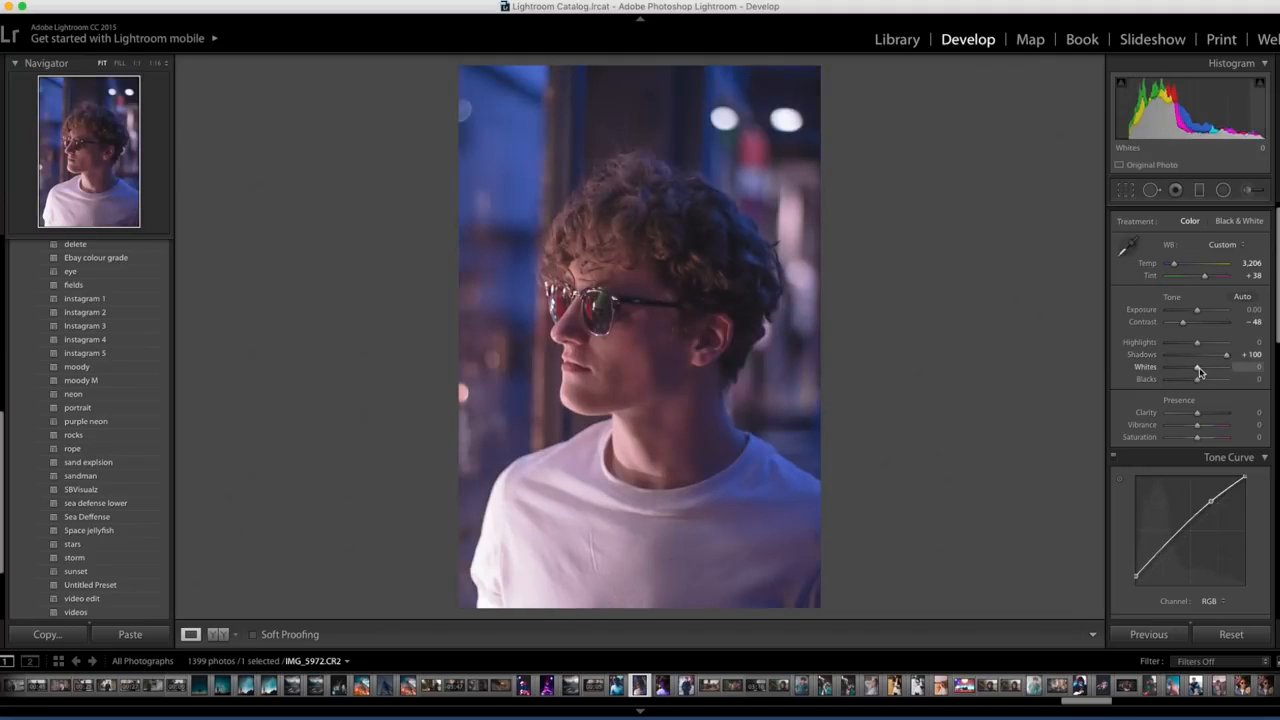
drag(1197, 367, 1217, 372)
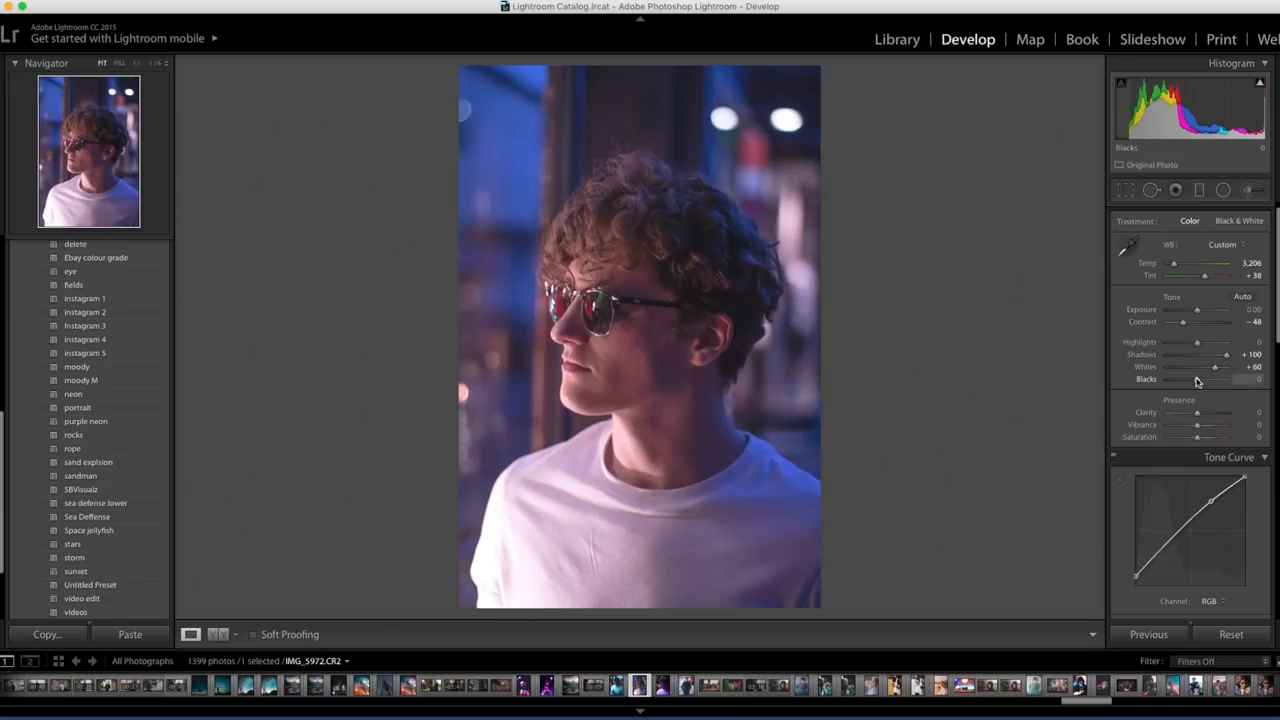
drag(1197, 381, 1211, 381)
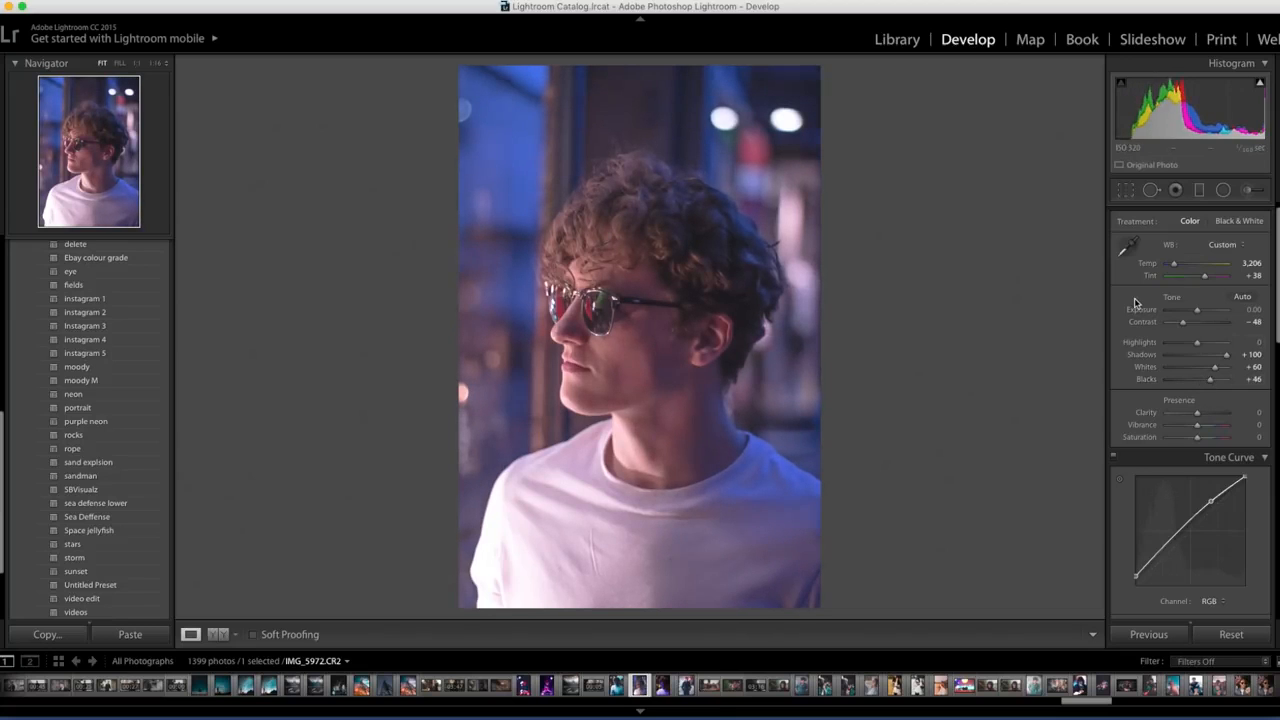
Step: Compare the portrait before and after the tone and white balance adjustments
key(backslash)
key(backslash)
key(backslash)
key(backslash)
key(backslash)
key(backslash)
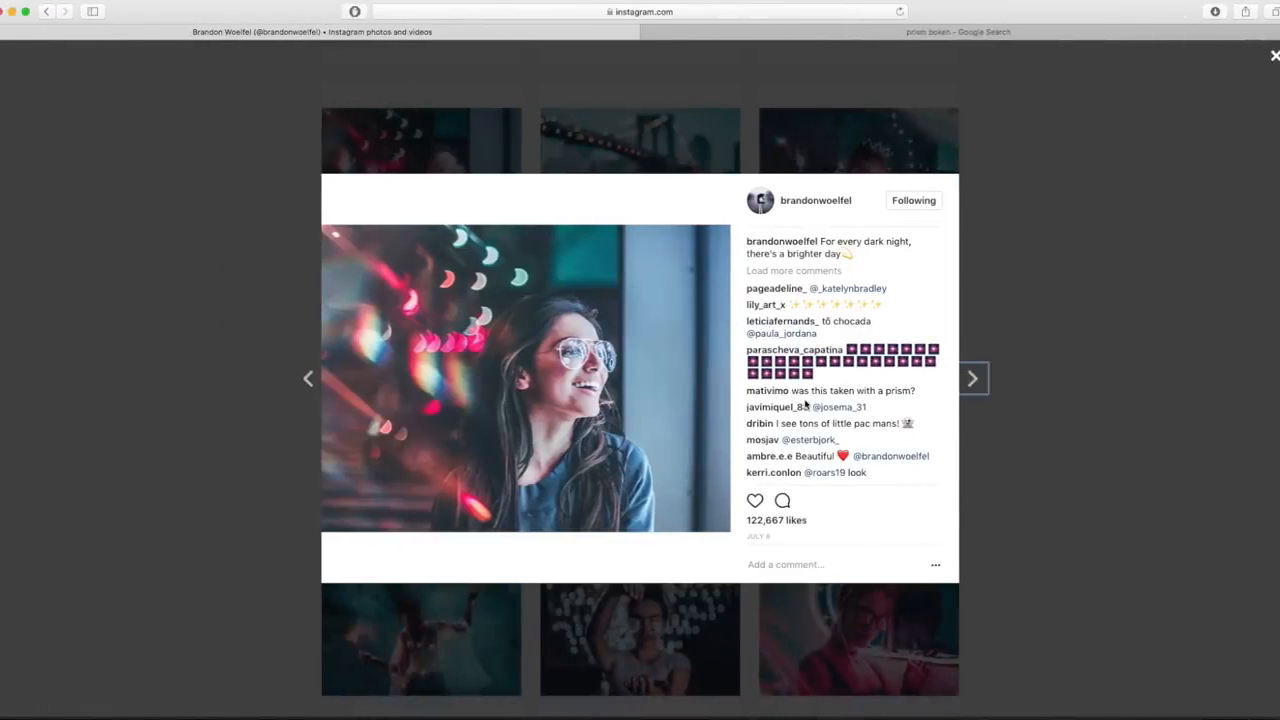
Step: Compare the edited portrait in Lightroom with the reference portrait opened on Instagram
key(ctrl+Right)
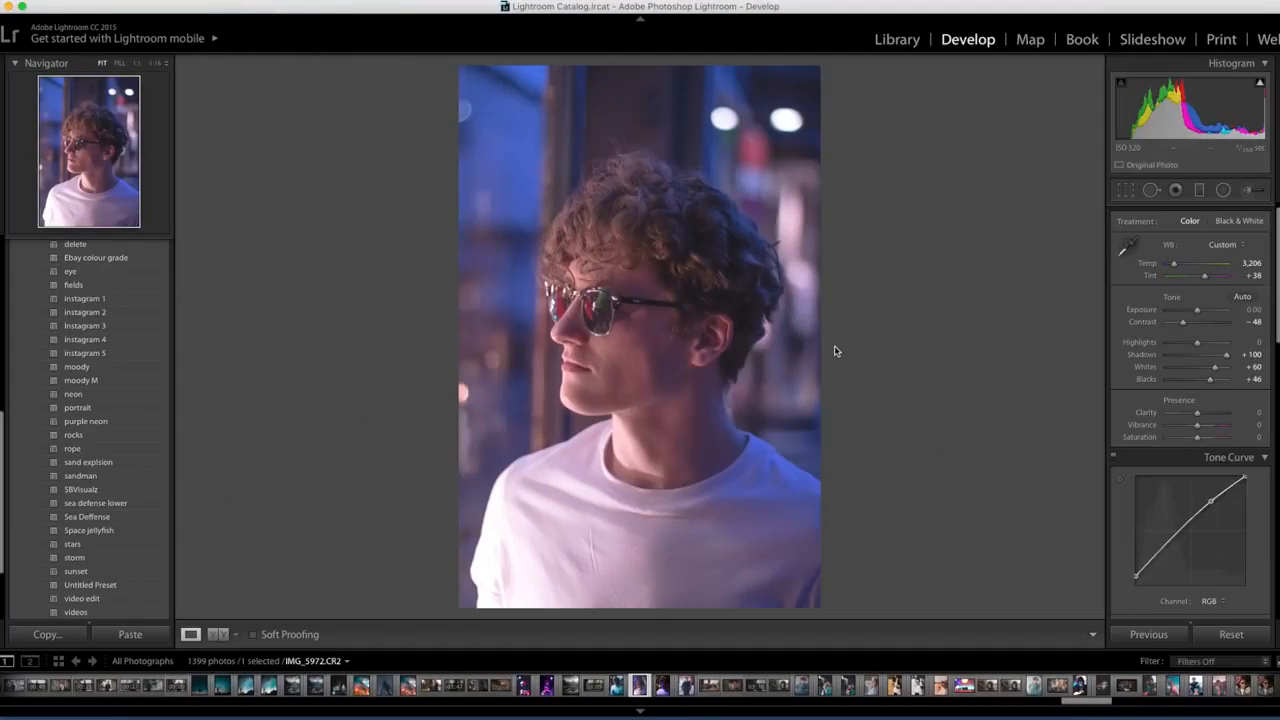
key(ctrl+Left)
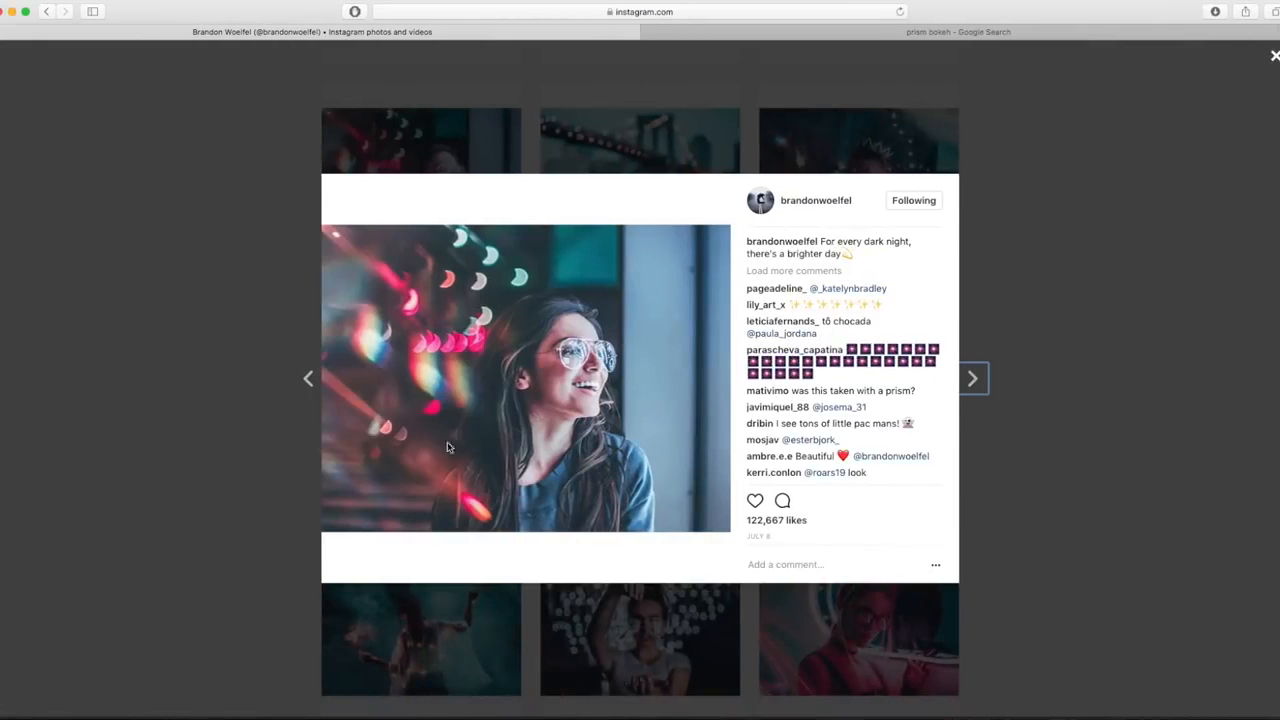
key(ctrl+Right)
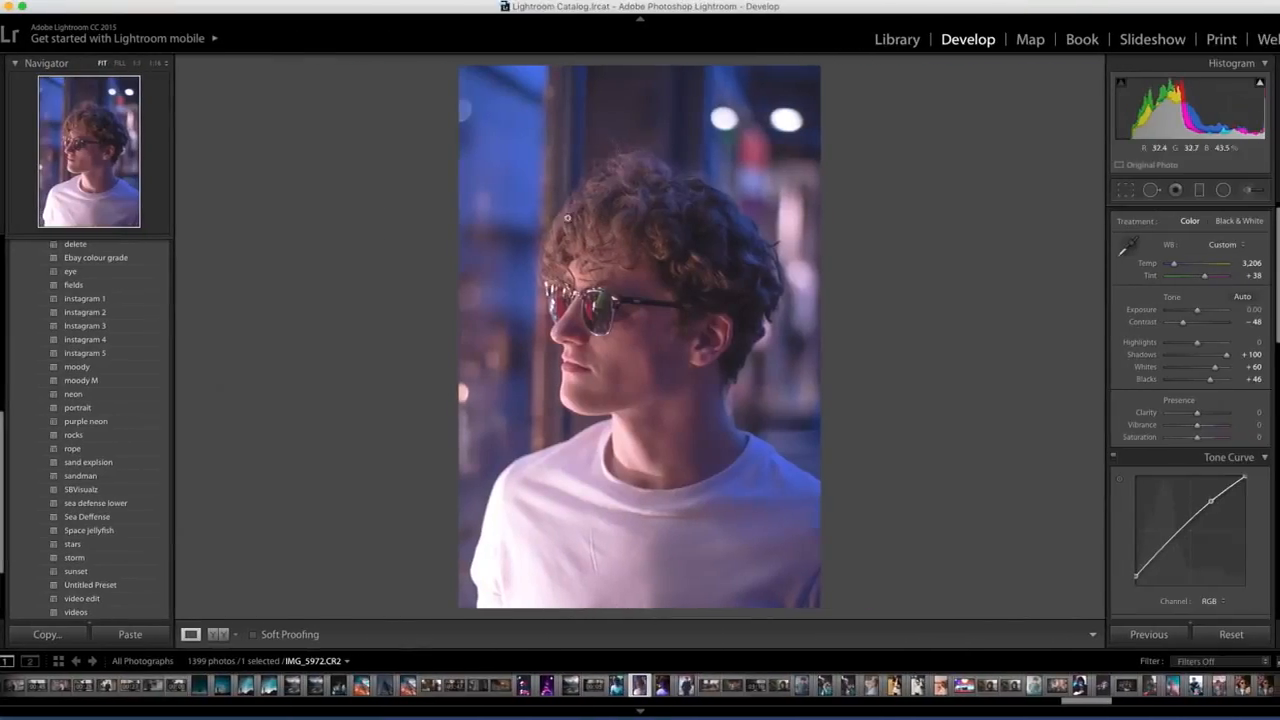
Step: Set the HSL hue shifts to −14 for Red, −36 for Orange and +100 for Green
scroll(1208, 456, down, 10)
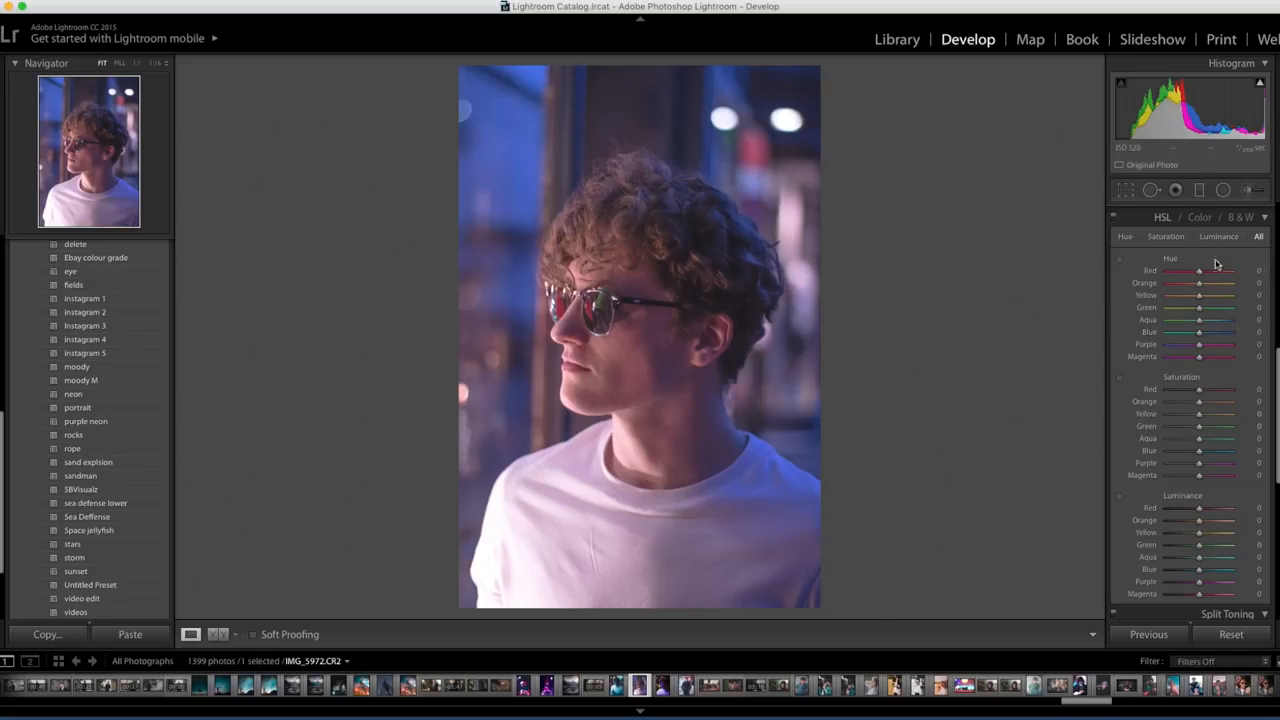
drag(1199, 271, 1194, 271)
drag(1200, 288, 1264, 286)
drag(1232, 287, 1194, 288)
drag(1199, 309, 1232, 309)
key(z)
click(772, 317)
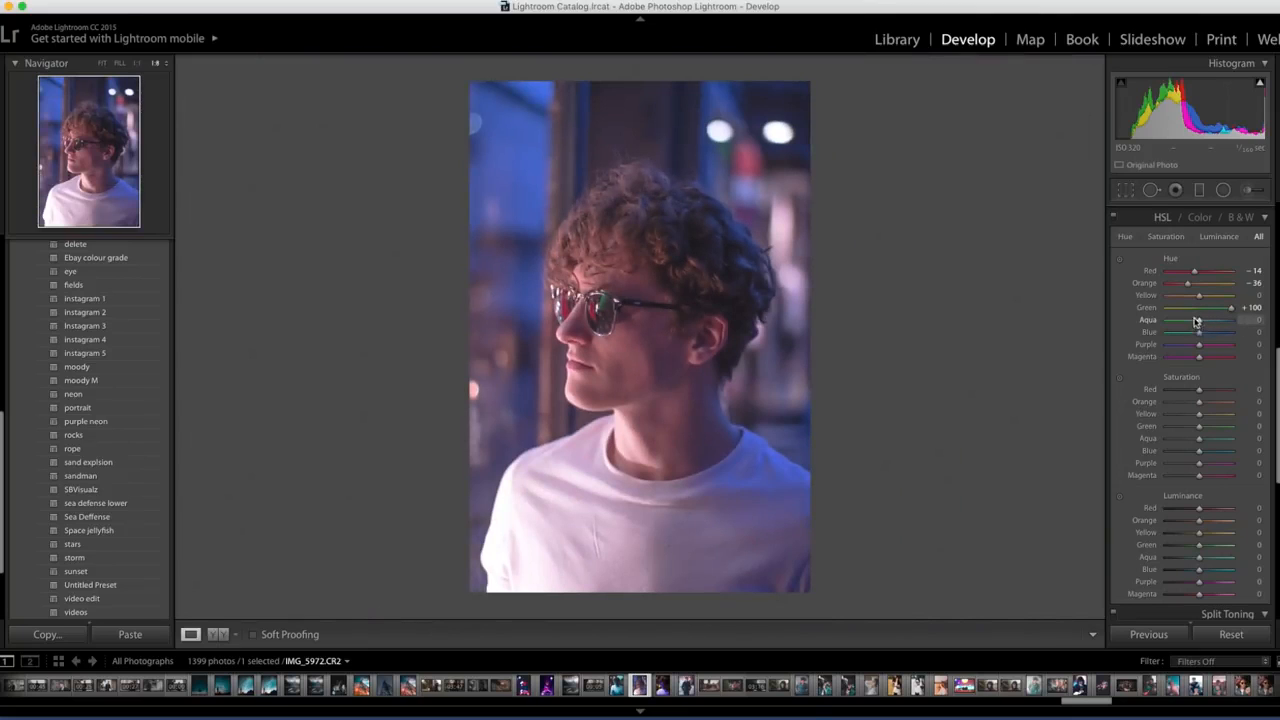
Step: Try extreme Aqua and Blue hue shifts, with Blue at −100 and +100, and check the Instagram reference portrait
drag(1197, 320, 1261, 320)
key(super+z)
drag(1200, 338, 1135, 338)
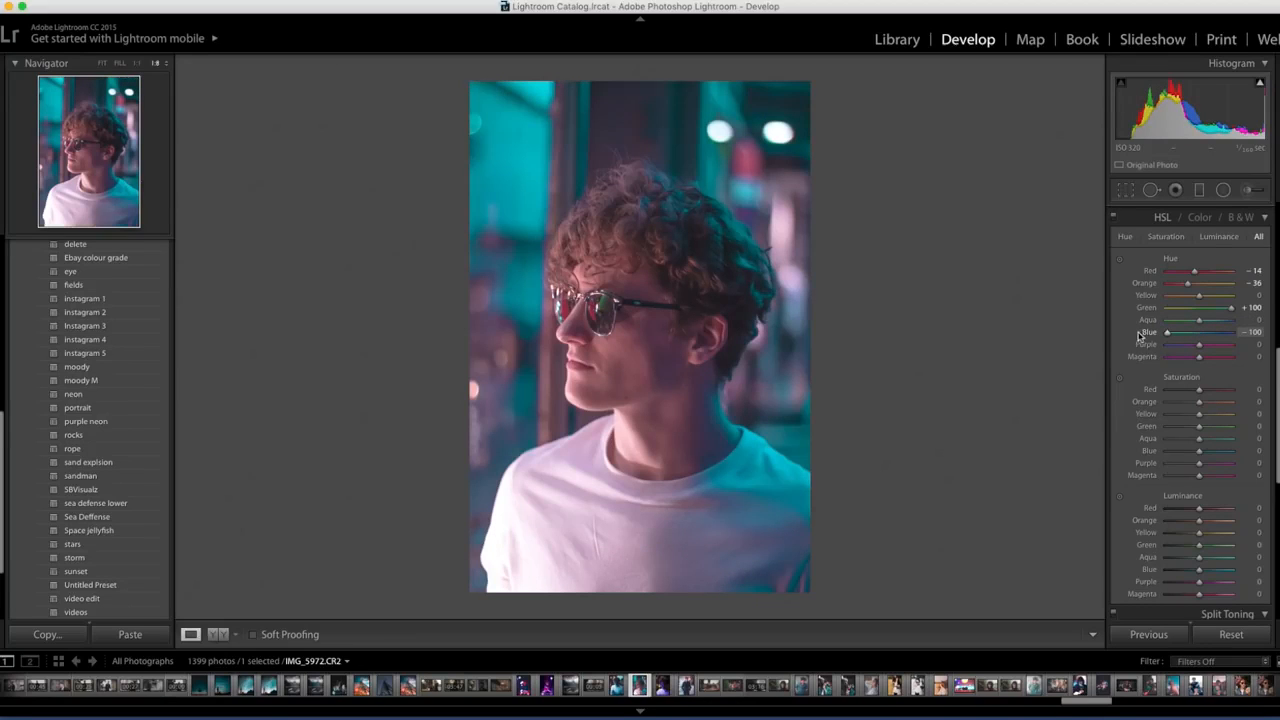
drag(1139, 336, 1231, 333)
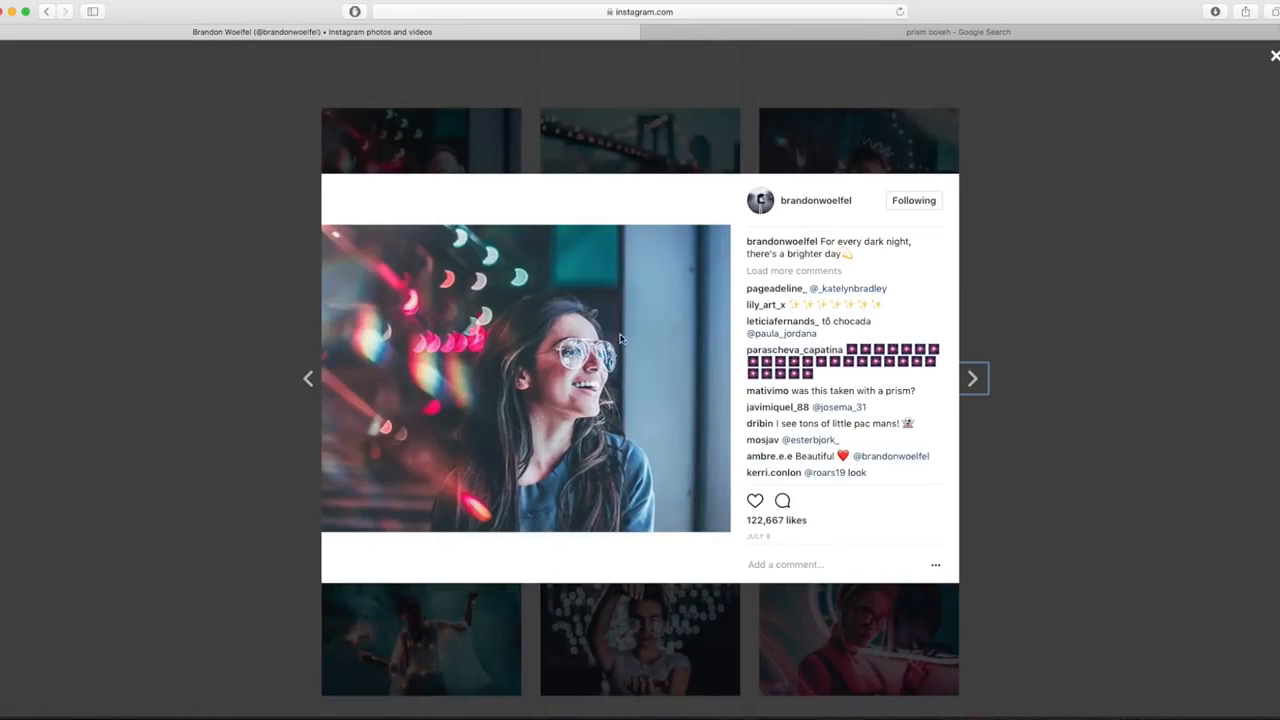
click(1066, 164)
click(451, 217)
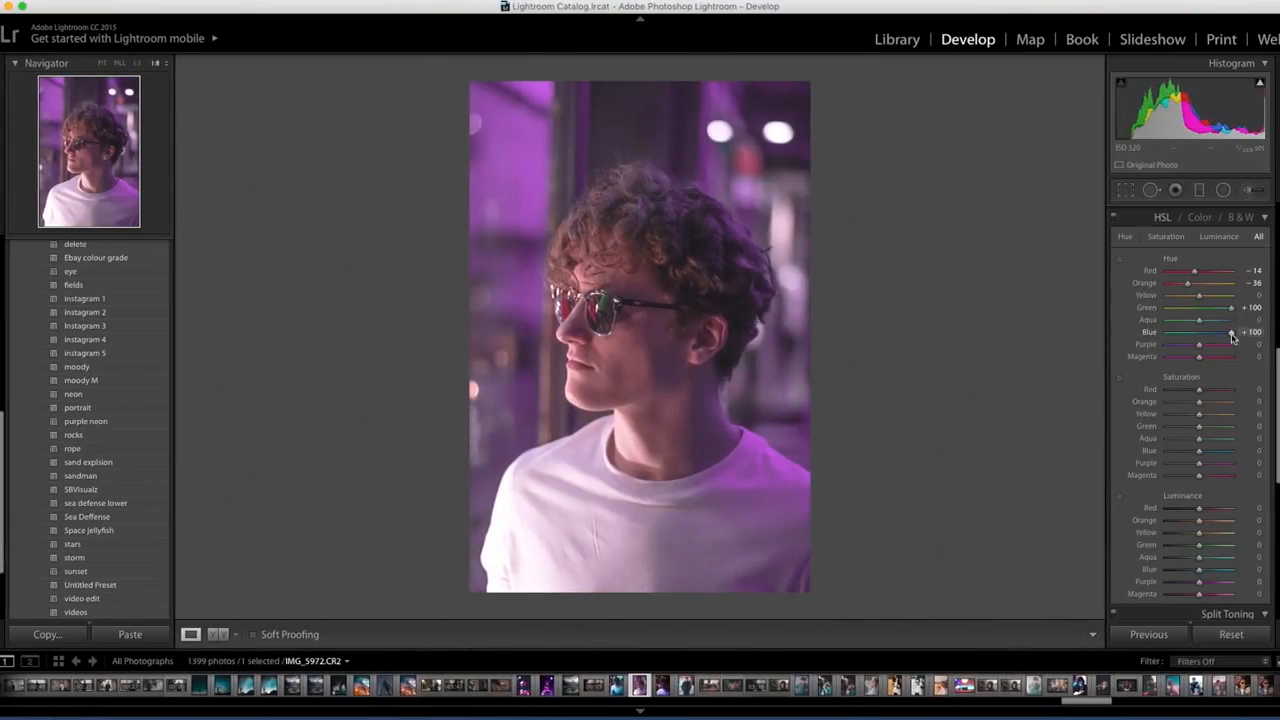
Step: Set the Blue hue to −40 and the Purple hue to −45, and reduce the Blue saturation to −24
drag(1233, 338, 1182, 338)
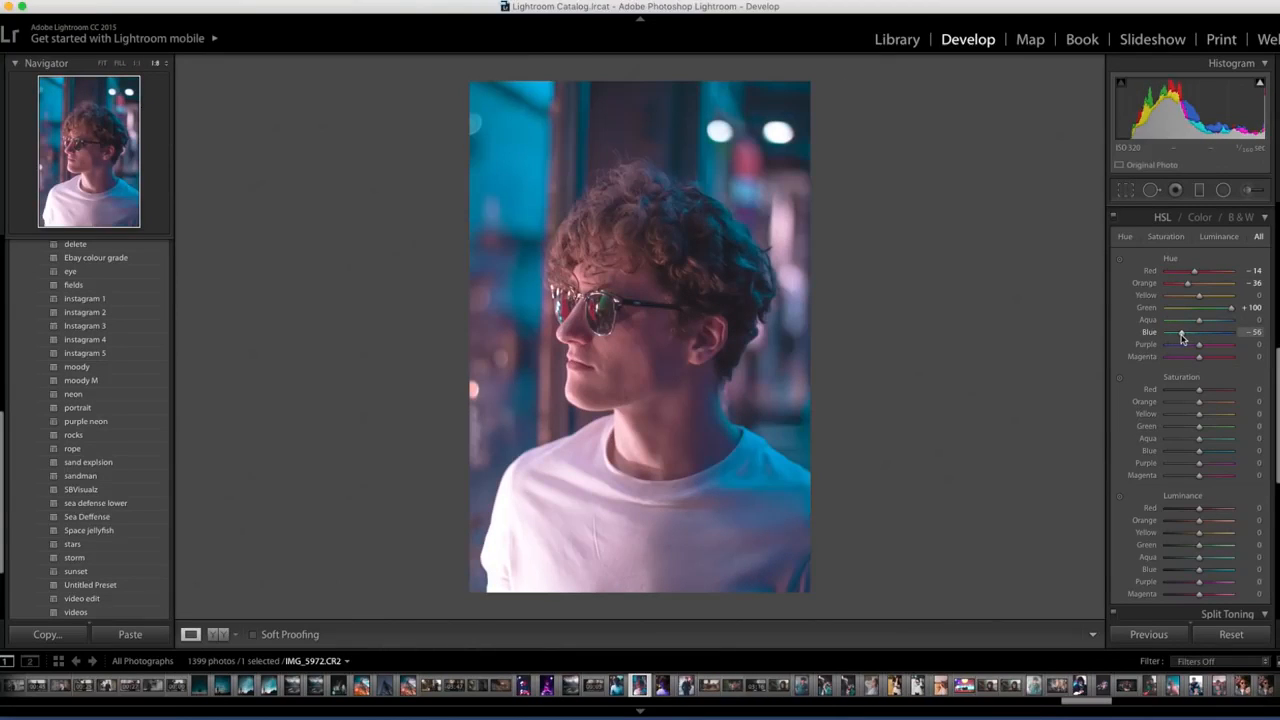
drag(1184, 337, 1188, 337)
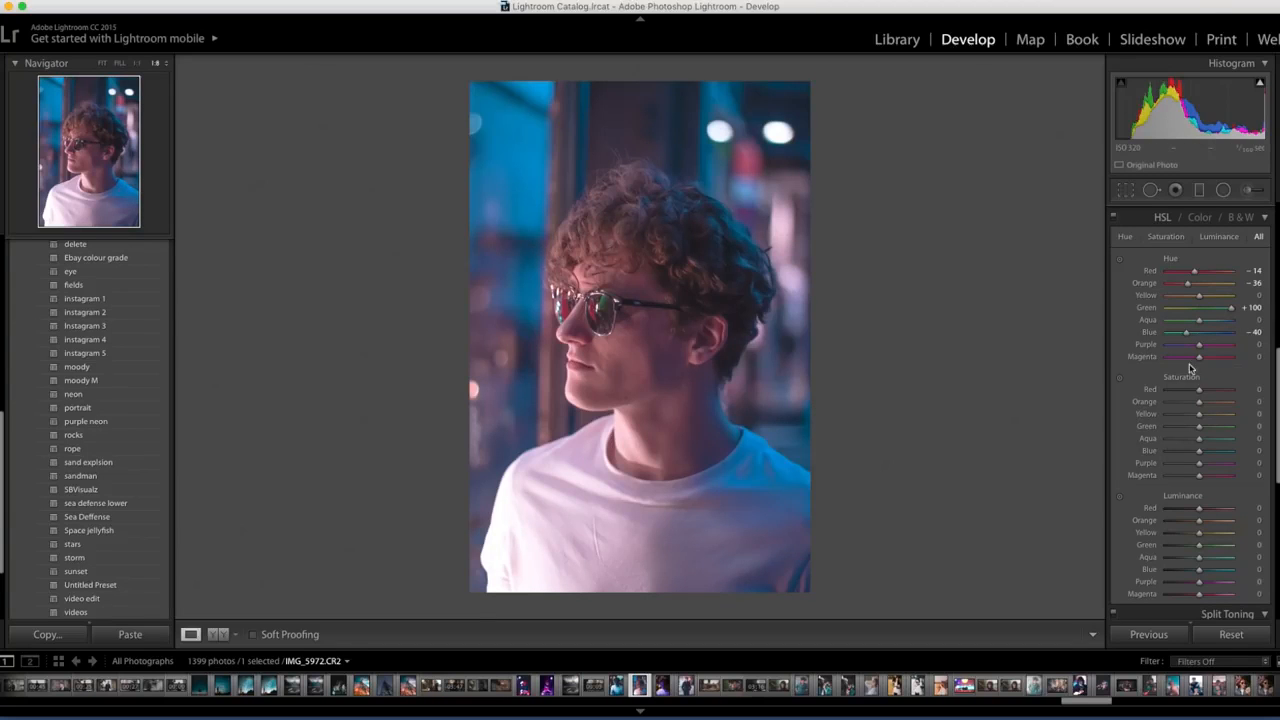
drag(1185, 335, 1179, 335)
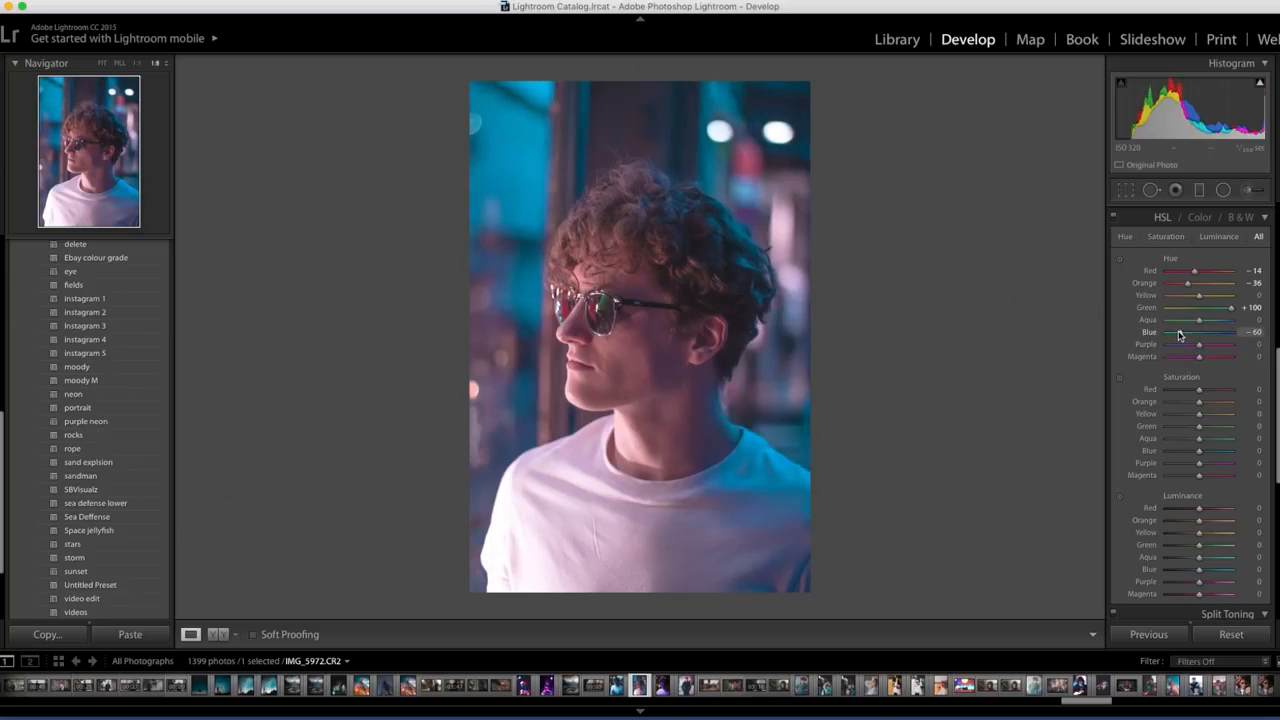
key(super+z)
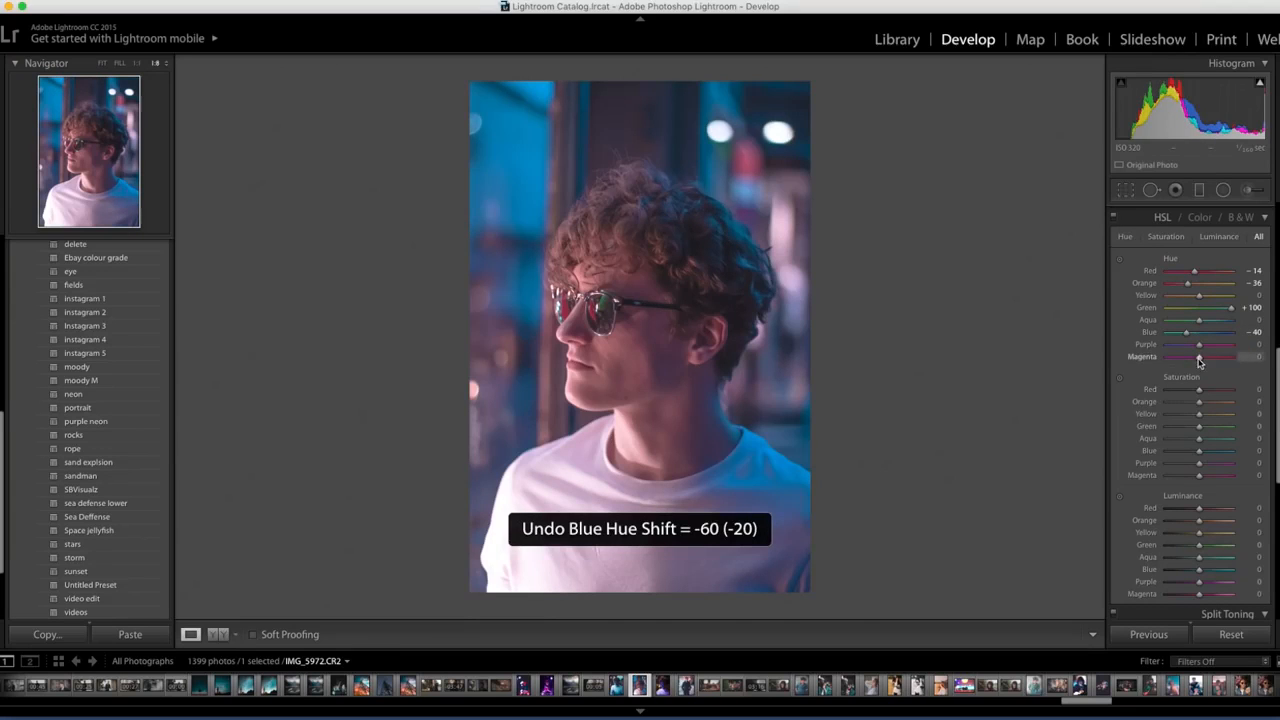
mouse_move(1199, 347)
mouse_down()
mouse_move(1119, 347)
mouse_move(1182, 347)
mouse_up()
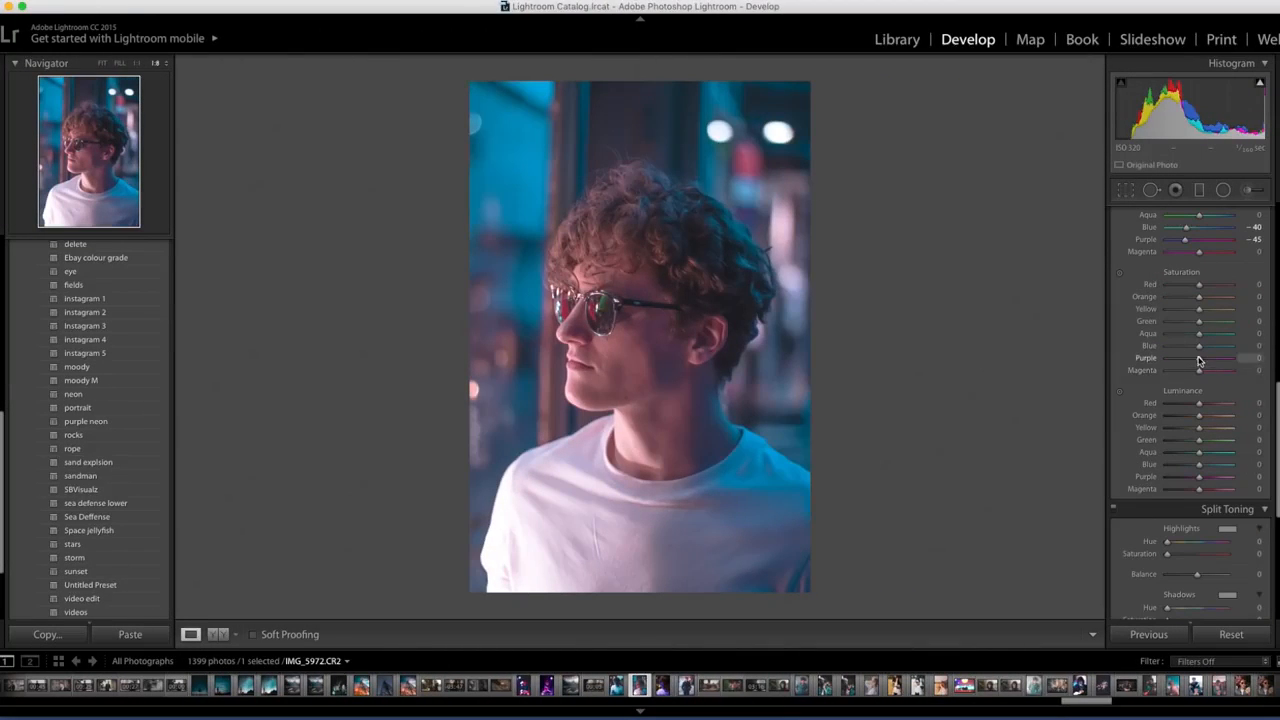
drag(1200, 348, 1192, 349)
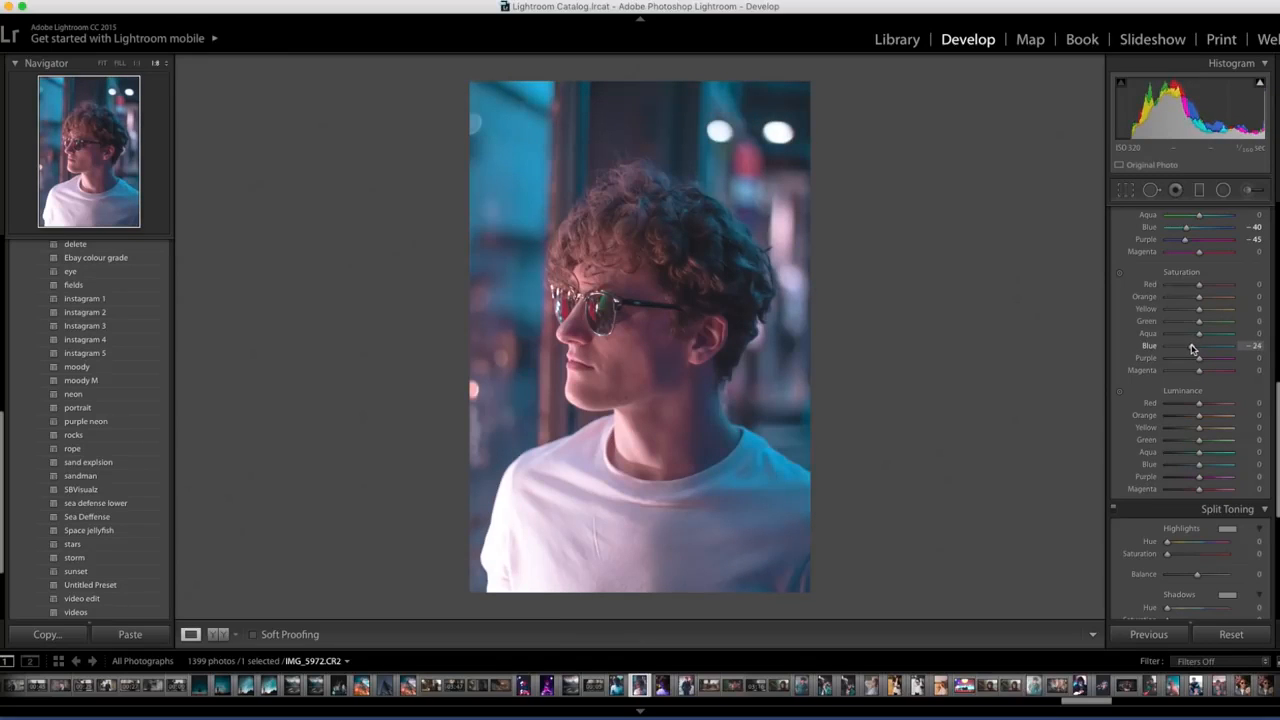
Step: Try raising the Red luminance to +100, and reset it to its default
scroll(1188, 520, down, 2)
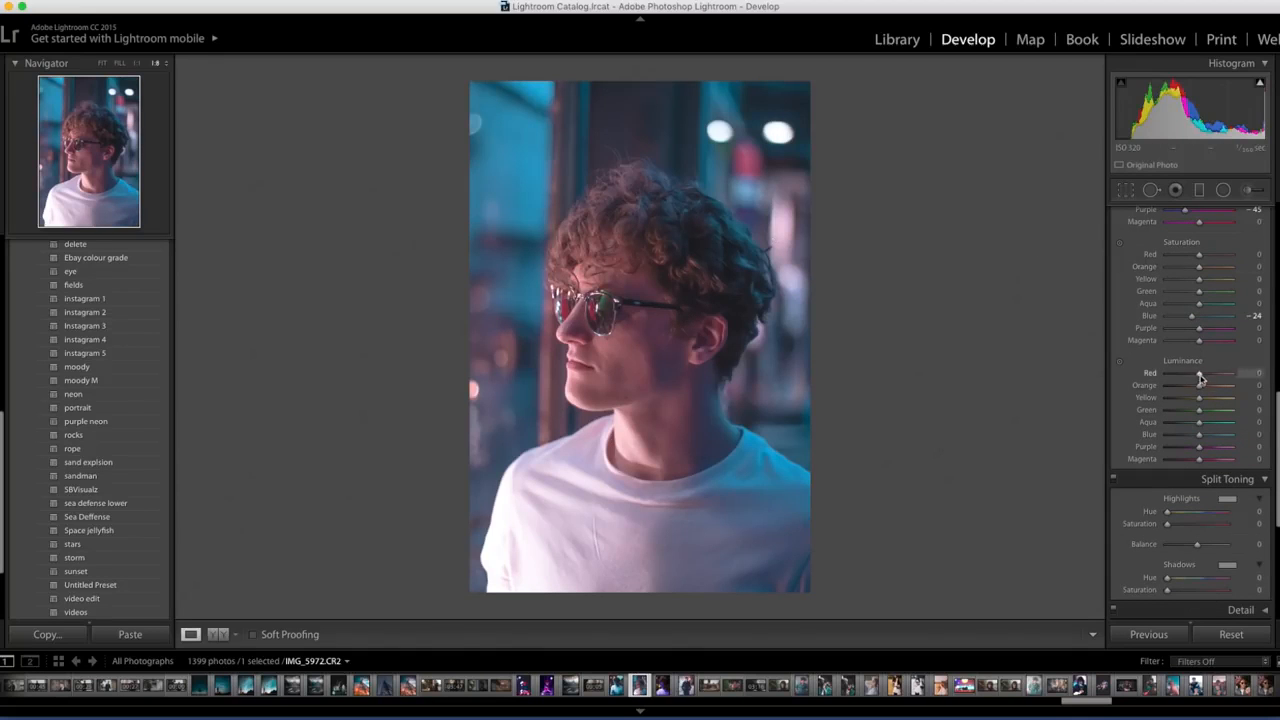
drag(1200, 373, 1278, 375)
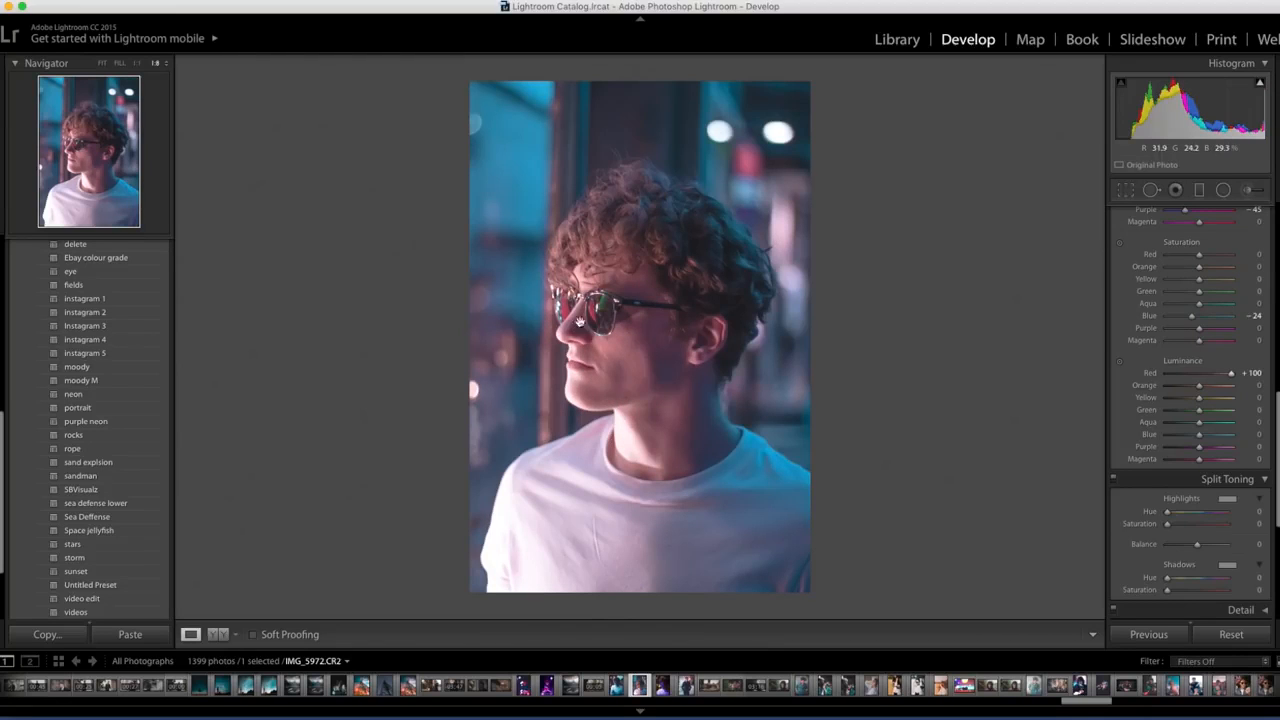
double_click(1151, 374)
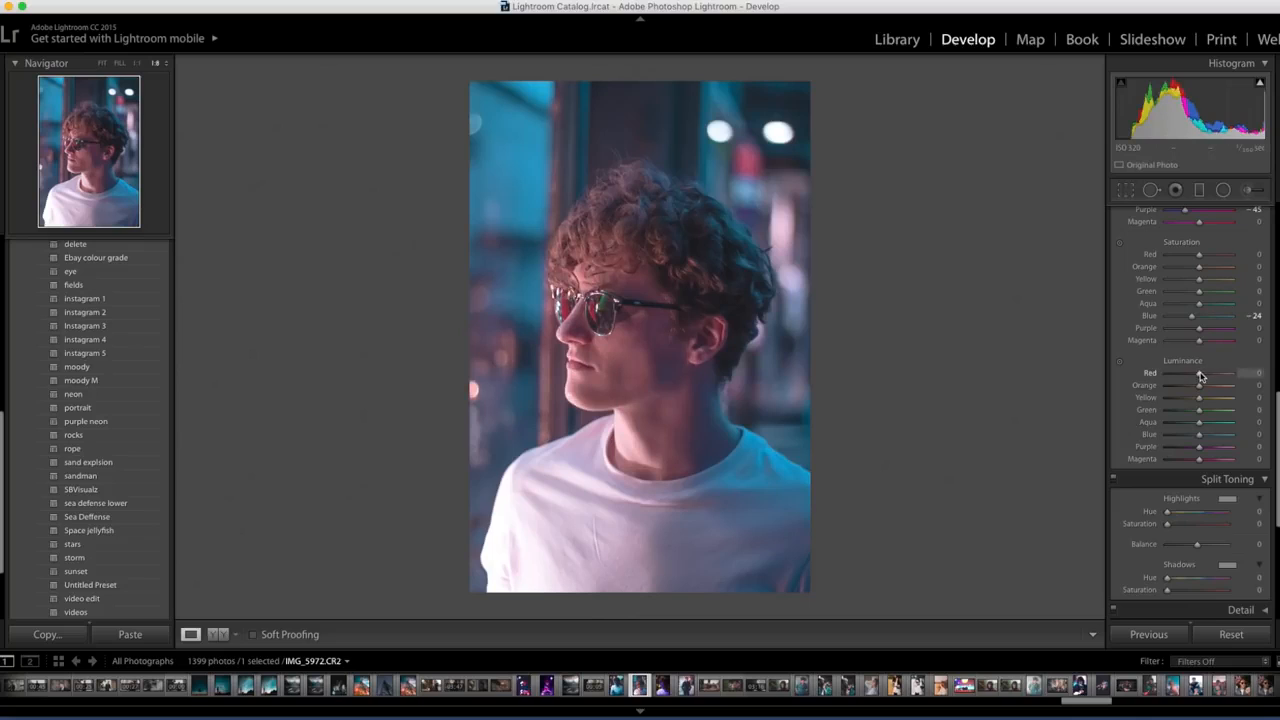
Step: Set the HSL luminance to +29 for Red, +55 for Orange and +54 for Blue, comparing the photo with and without the Blue change
drag(1204, 375, 1211, 376)
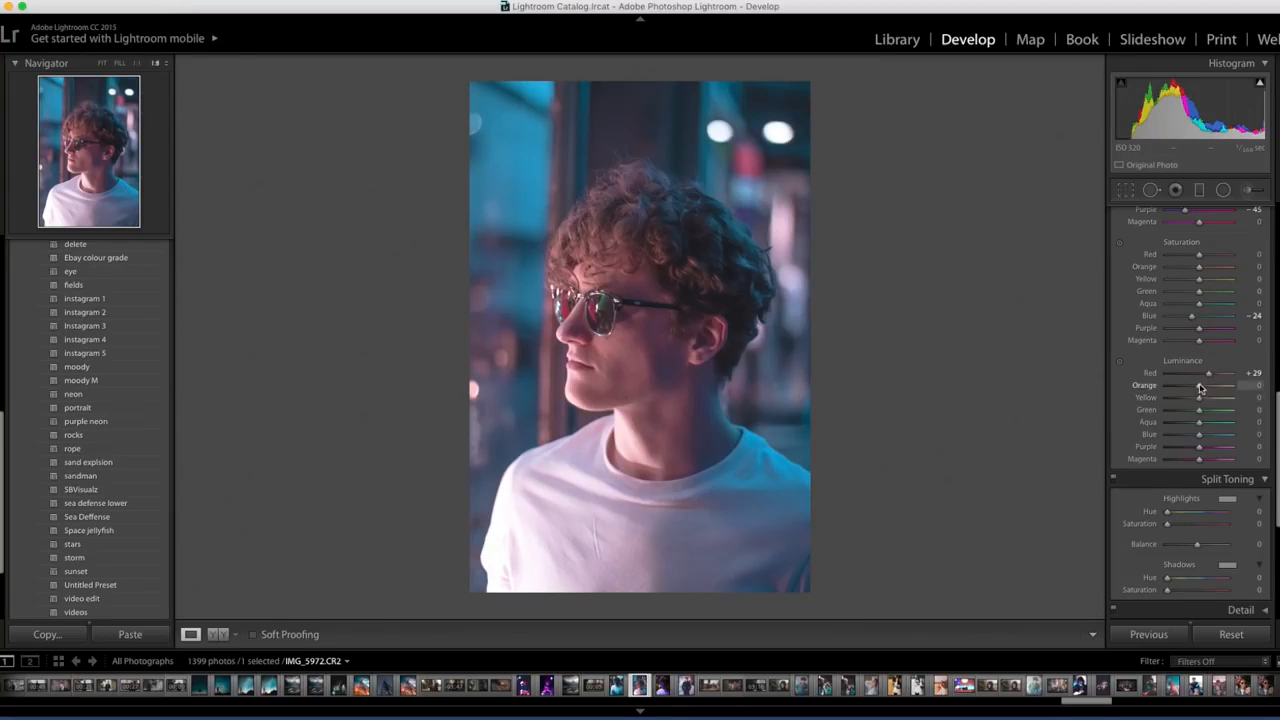
drag(1200, 388, 1220, 388)
drag(1199, 434, 1218, 437)
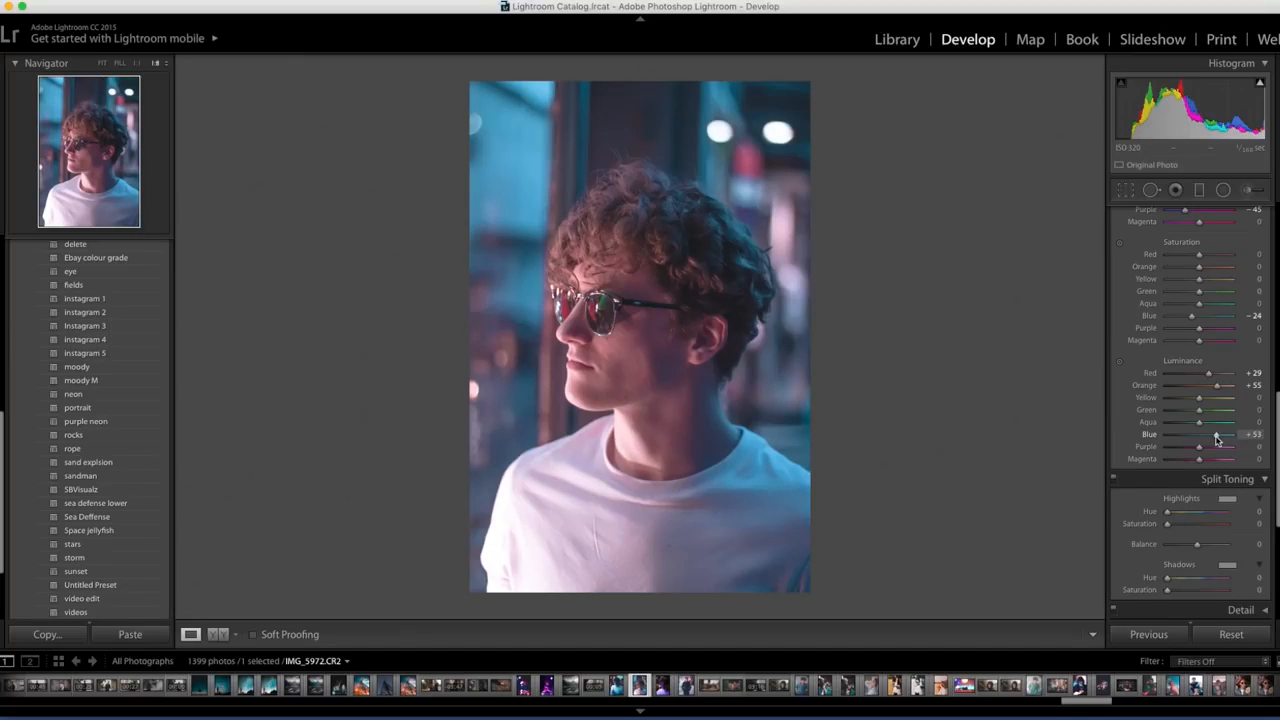
key(super+z)
key(super+shift+z)
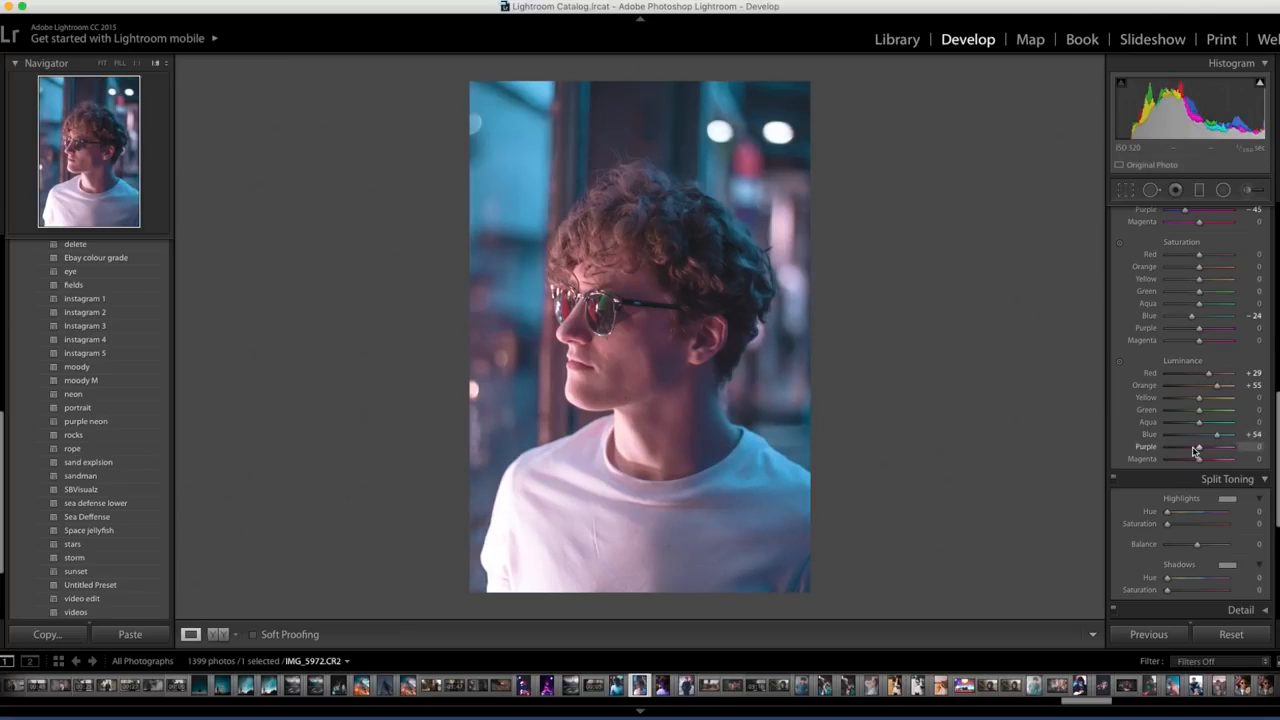
Step: In Camera Calibration, set the Blue Primary hue to −35 and the Red Primary hue to +58
scroll(1116, 492, down, 5)
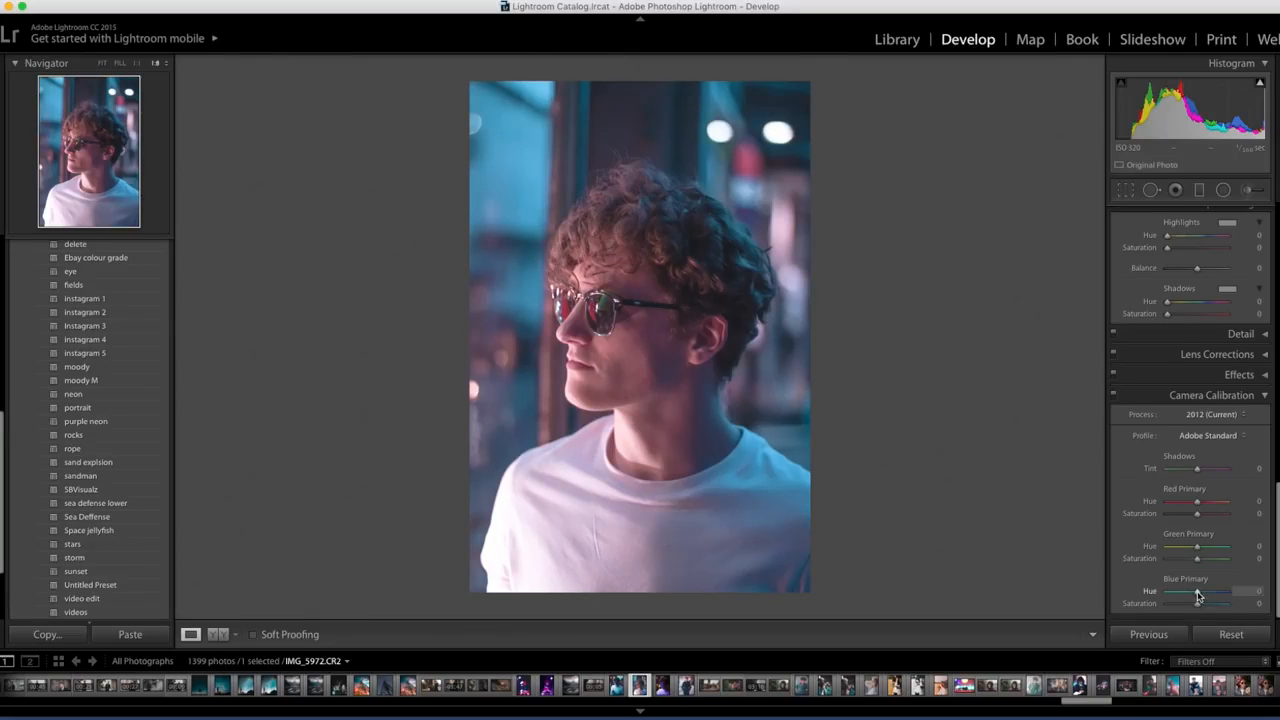
drag(1197, 596, 1187, 597)
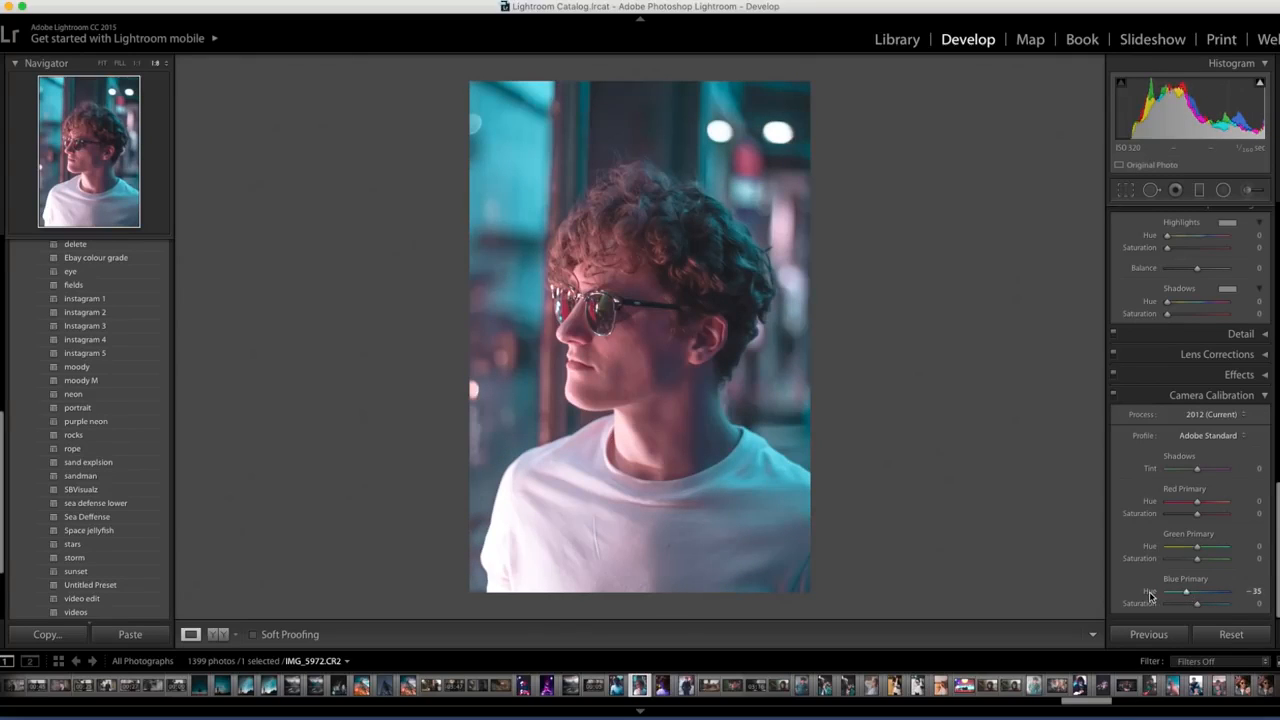
double_click(1150, 596)
key(super+z)
drag(1197, 507, 1214, 507)
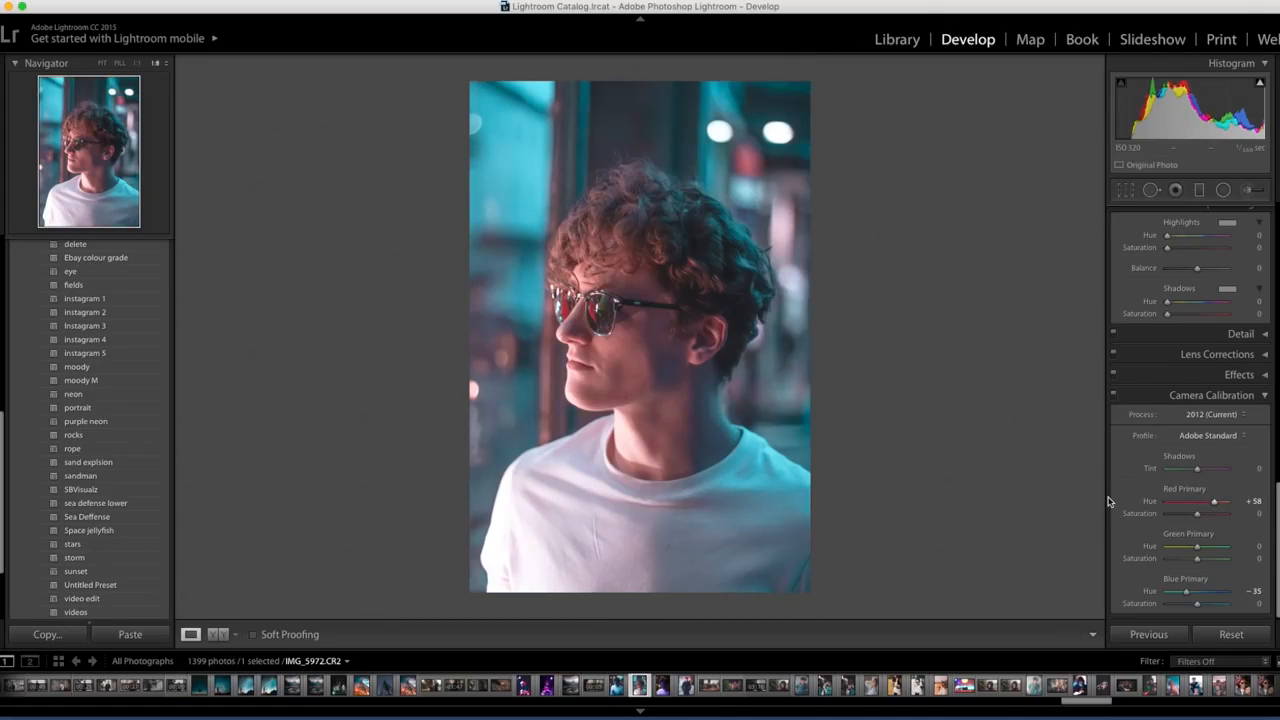
Step: Compare the graded portrait with its original version several times and review the HSL settings
key(backslash)
key(backslash)
key(backslash)
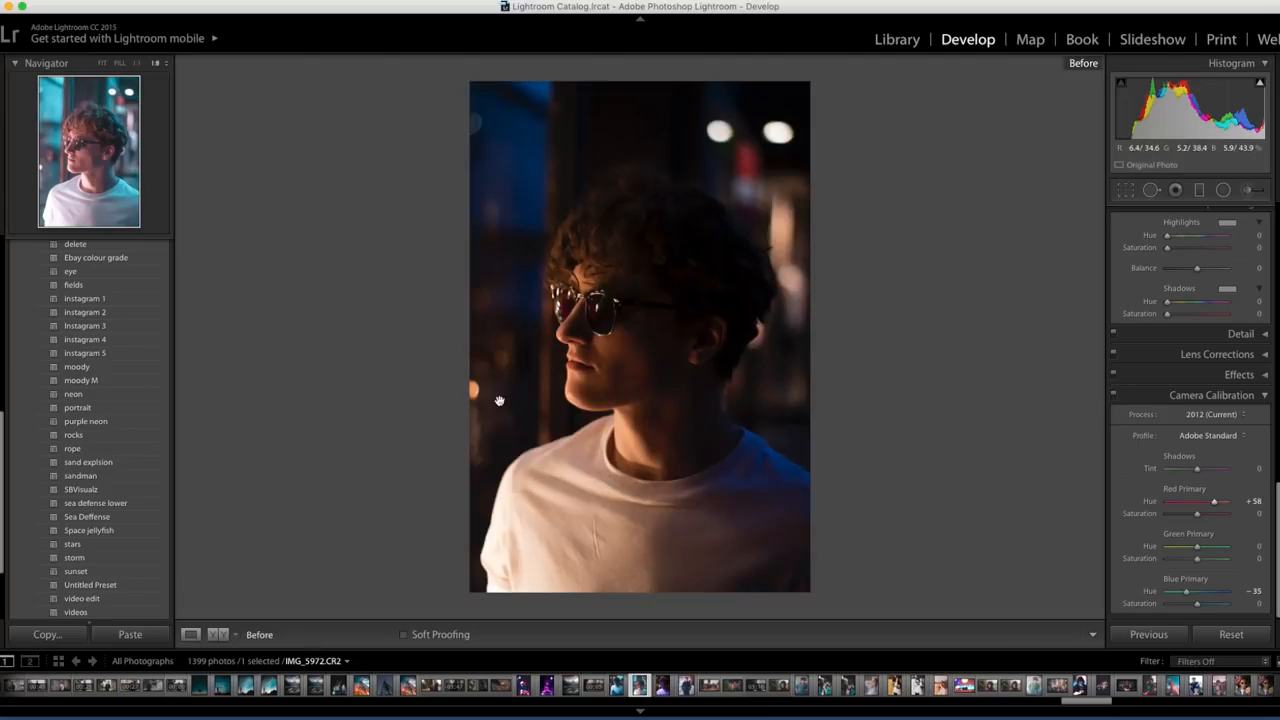
key(backslash)
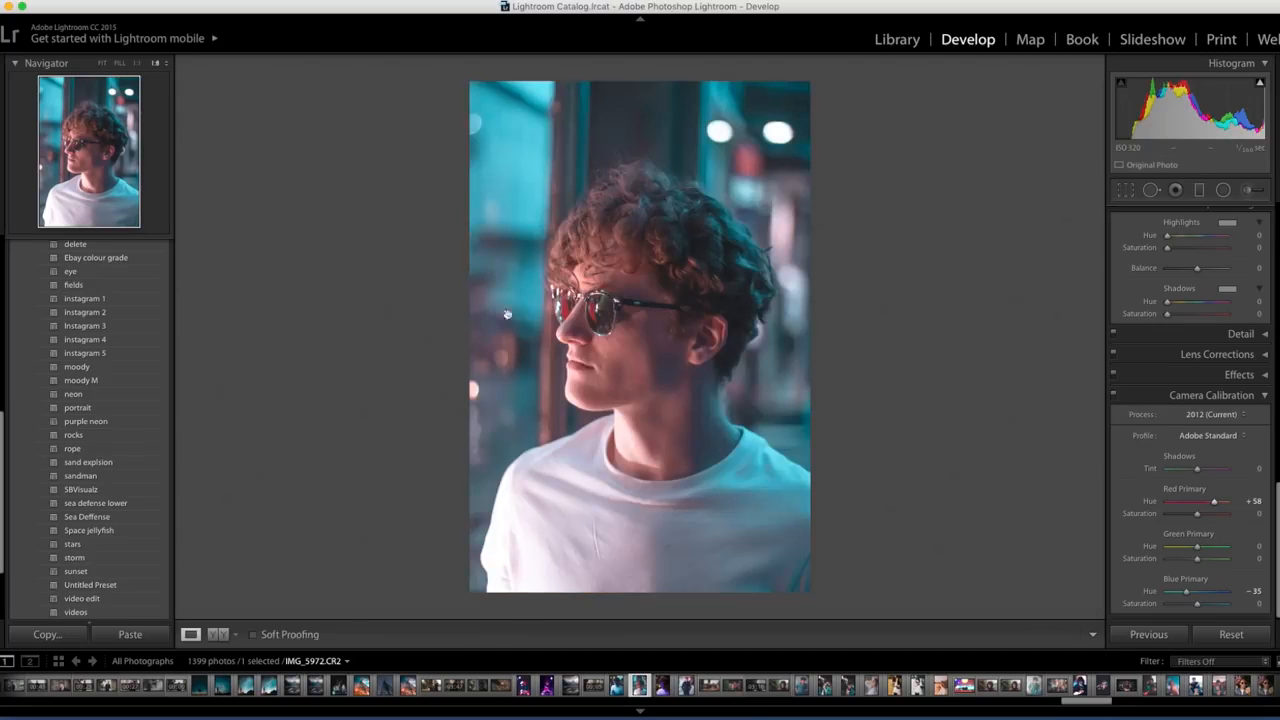
key(backslash)
key(backslash)
scroll(1192, 410, up, 10)
key(backslash)
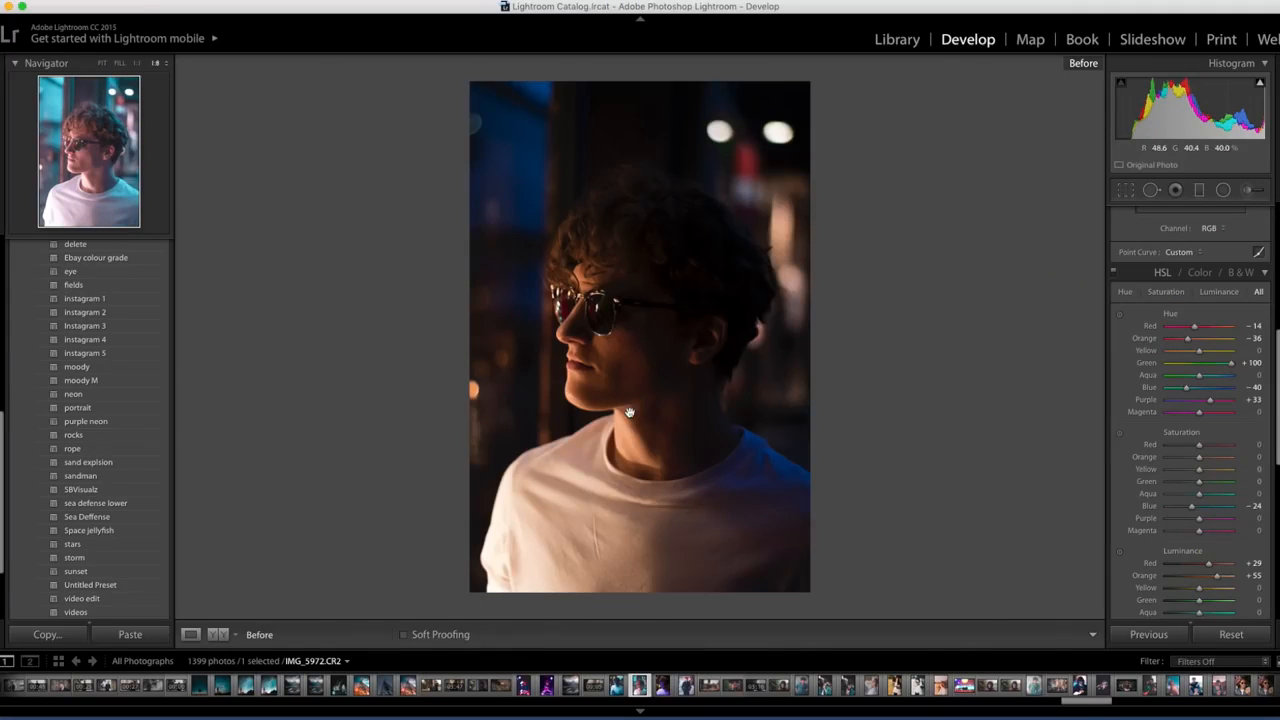
scroll(1170, 445, down, 10)
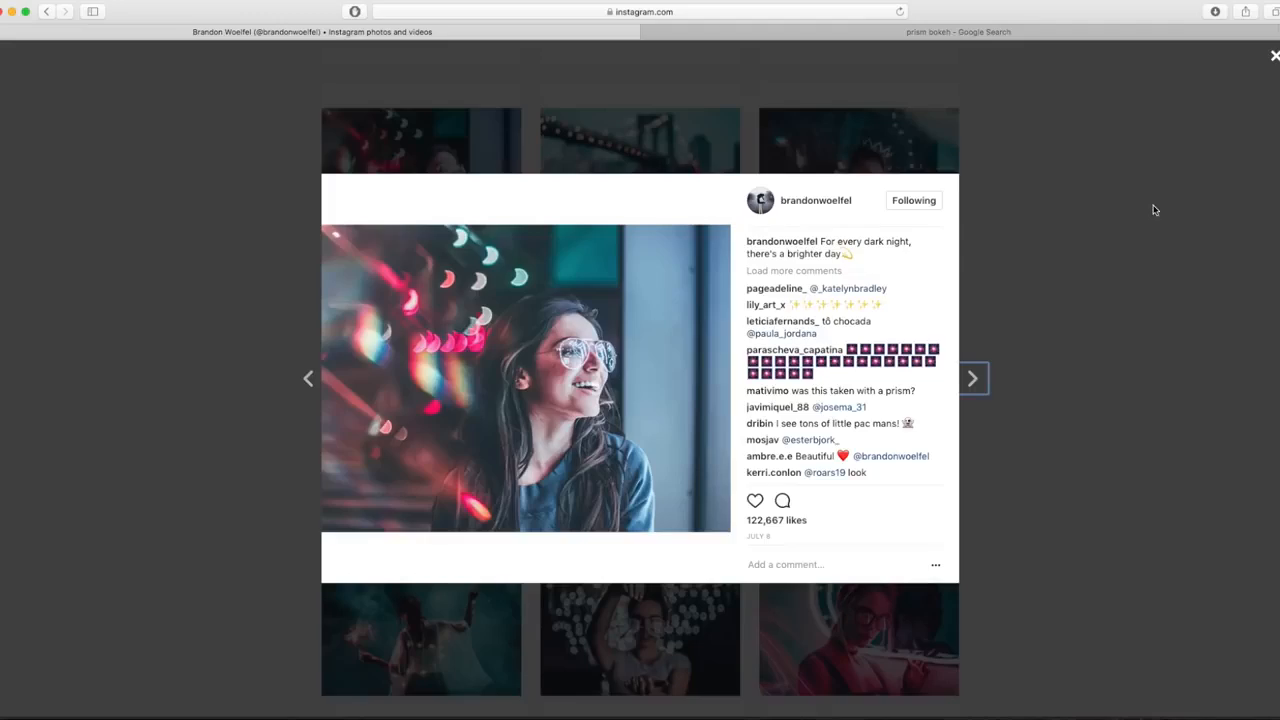
Step: Close the open Instagram post, switch to Photoshop and place Brandon colour grade.jpg on the blank canvas
click(1152, 209)
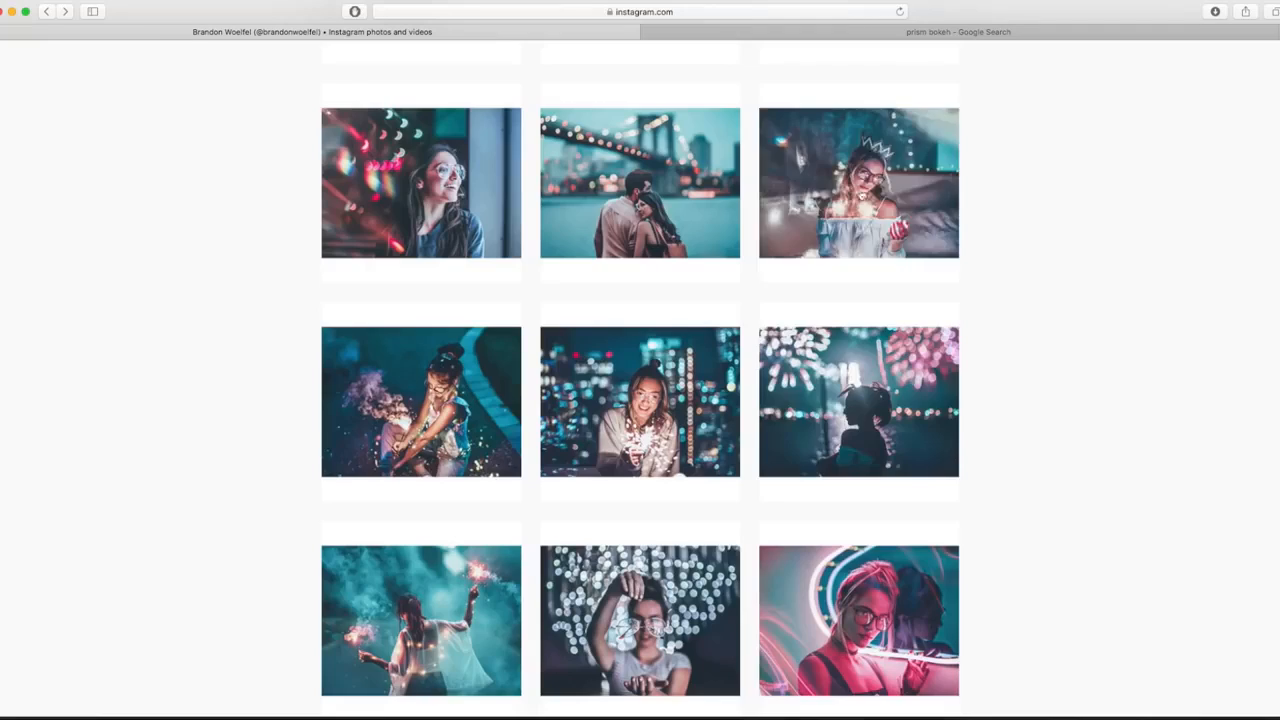
key(ctrl+Right)
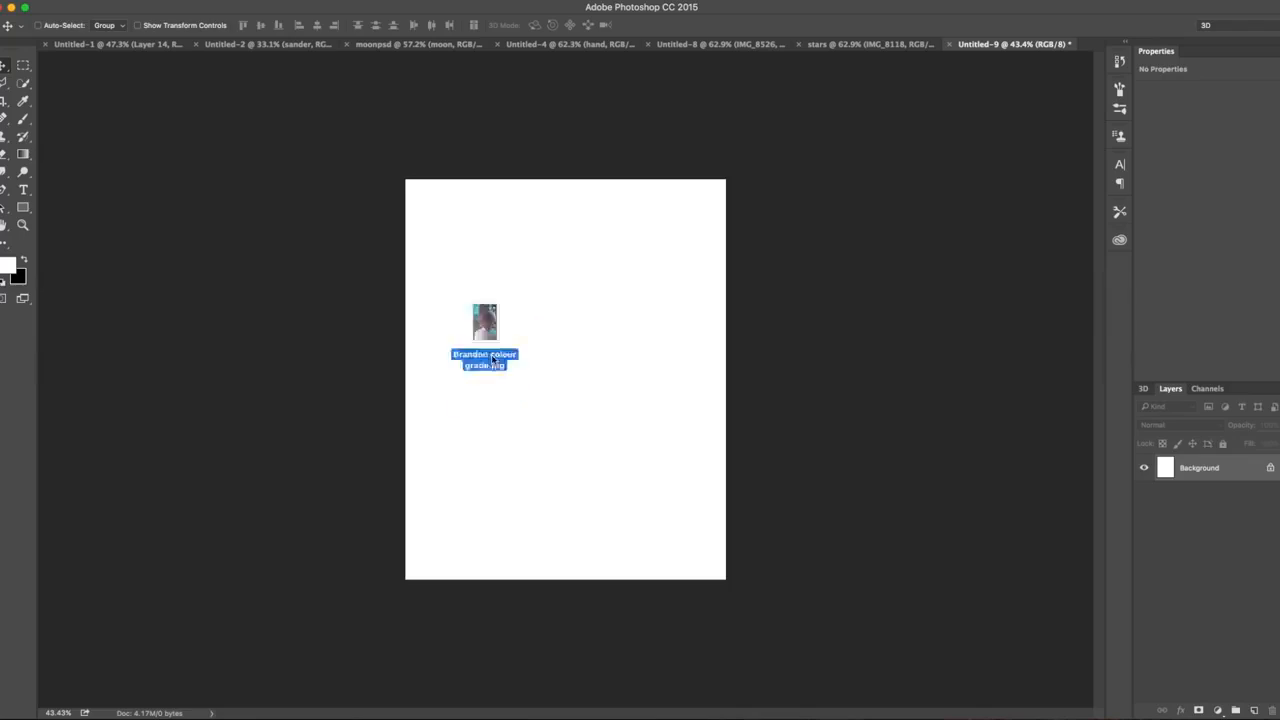
drag(506, 329, 614, 427)
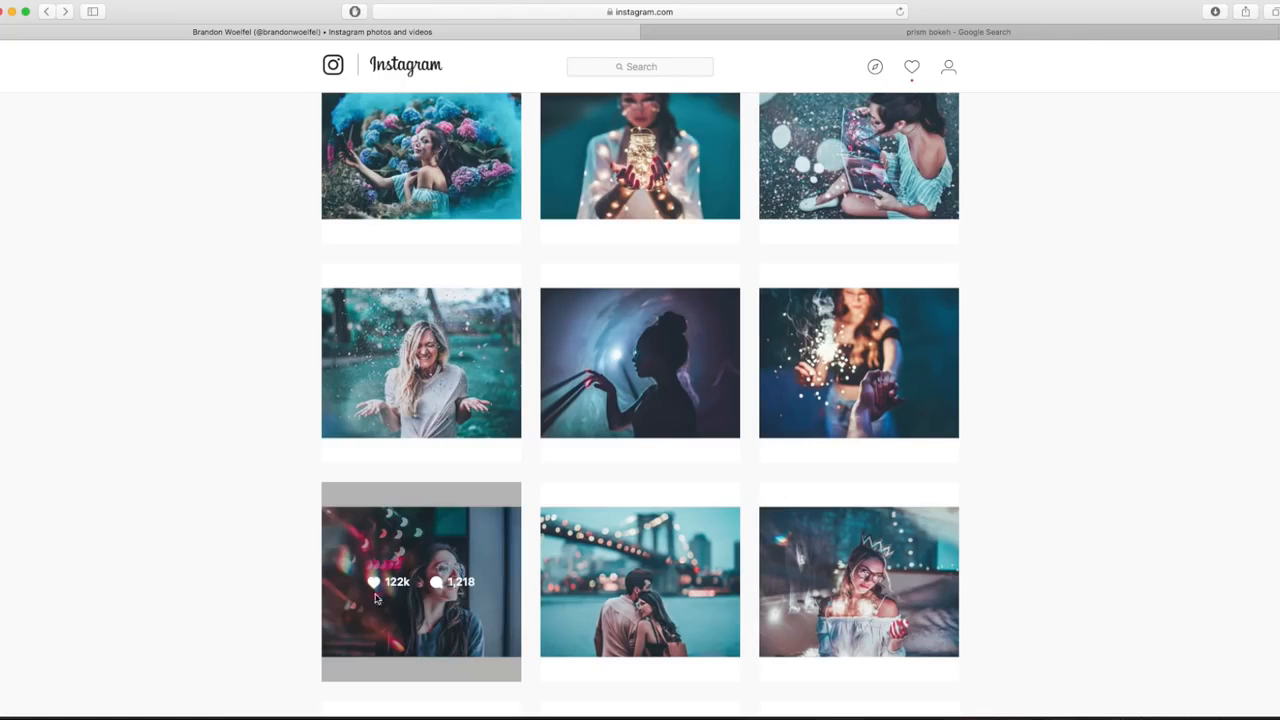
Step: Examine the bokeh in the Instagram reference portrait and compare candidate overlays among the prism bokeh image search results
click(390, 543)
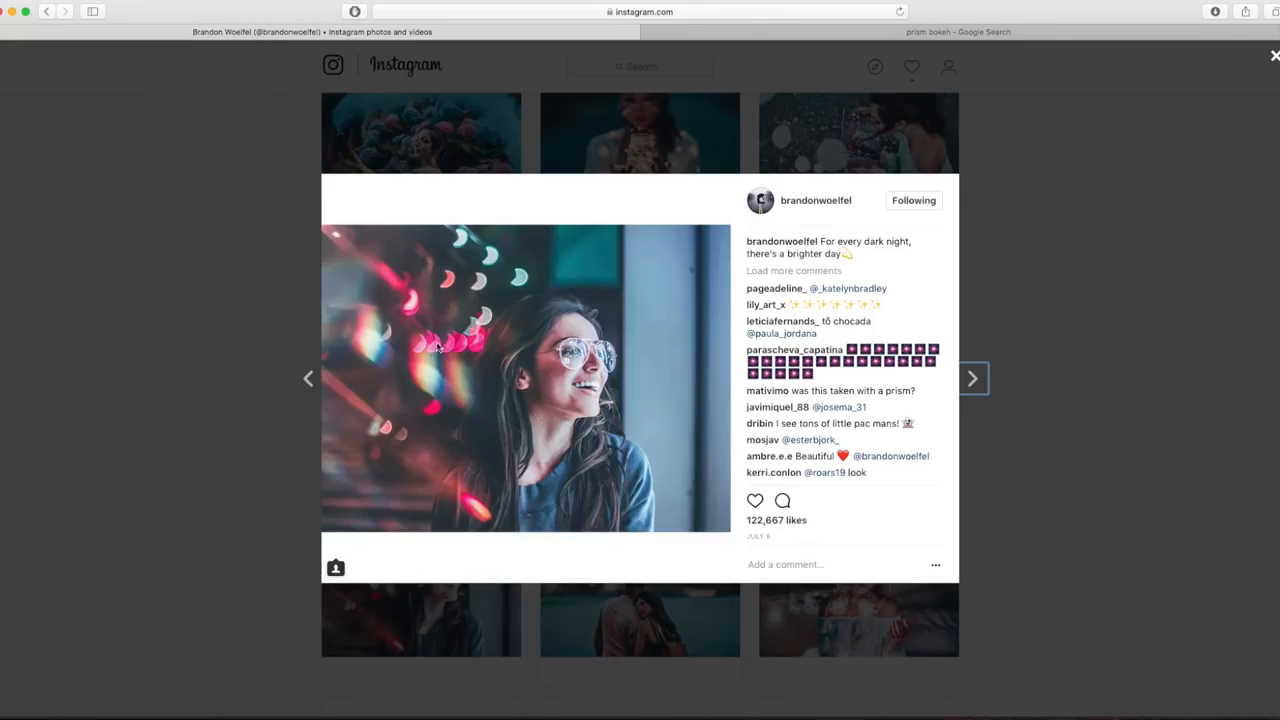
key(ctrl+Tab)
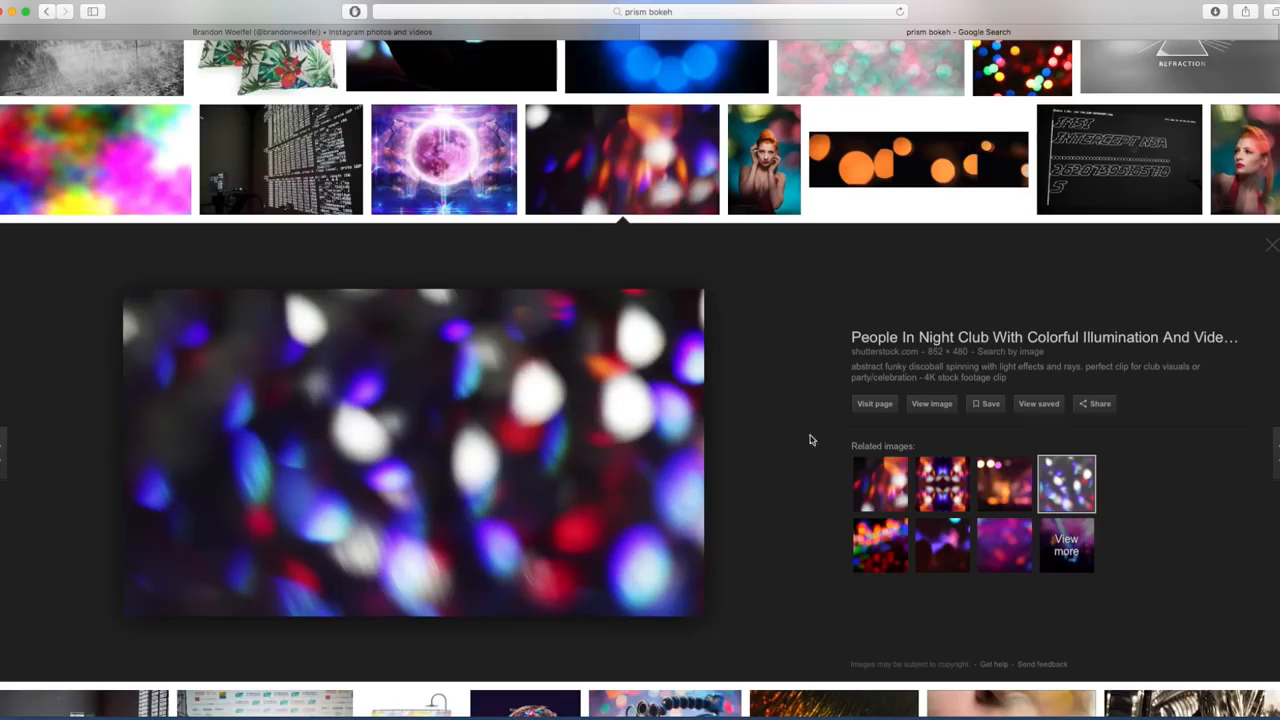
click(898, 468)
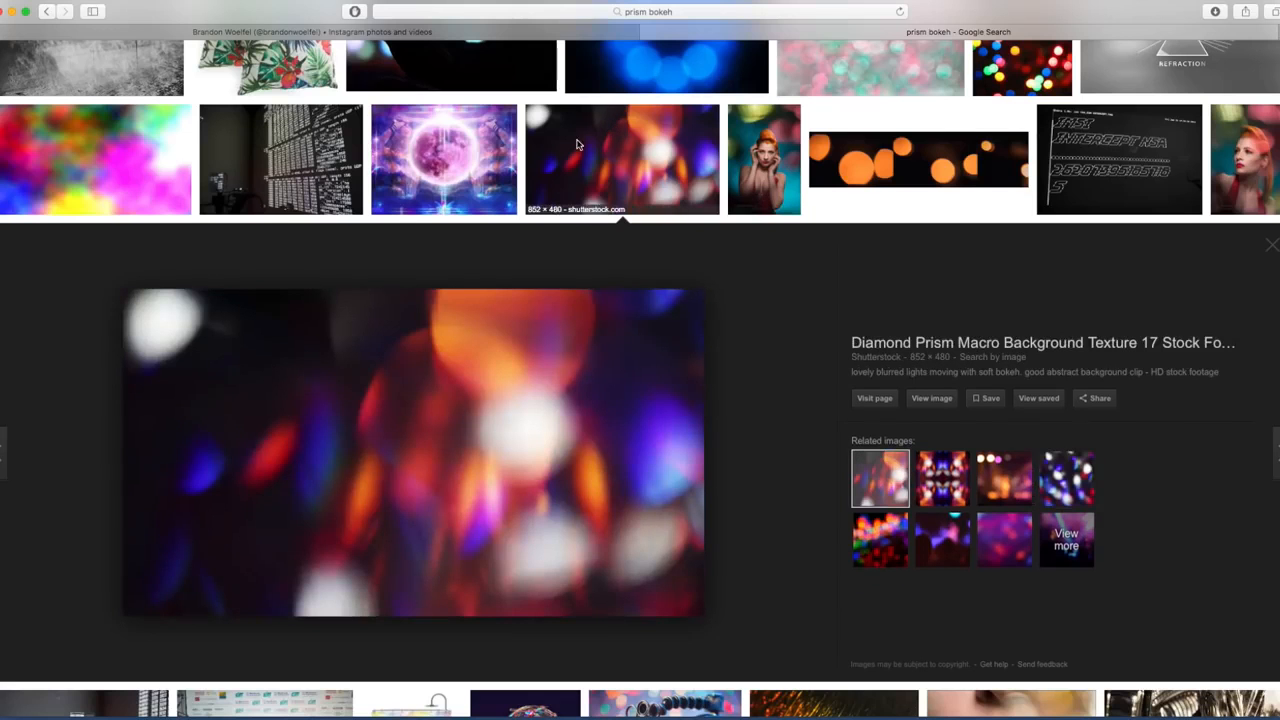
scroll(577, 145, up, 10)
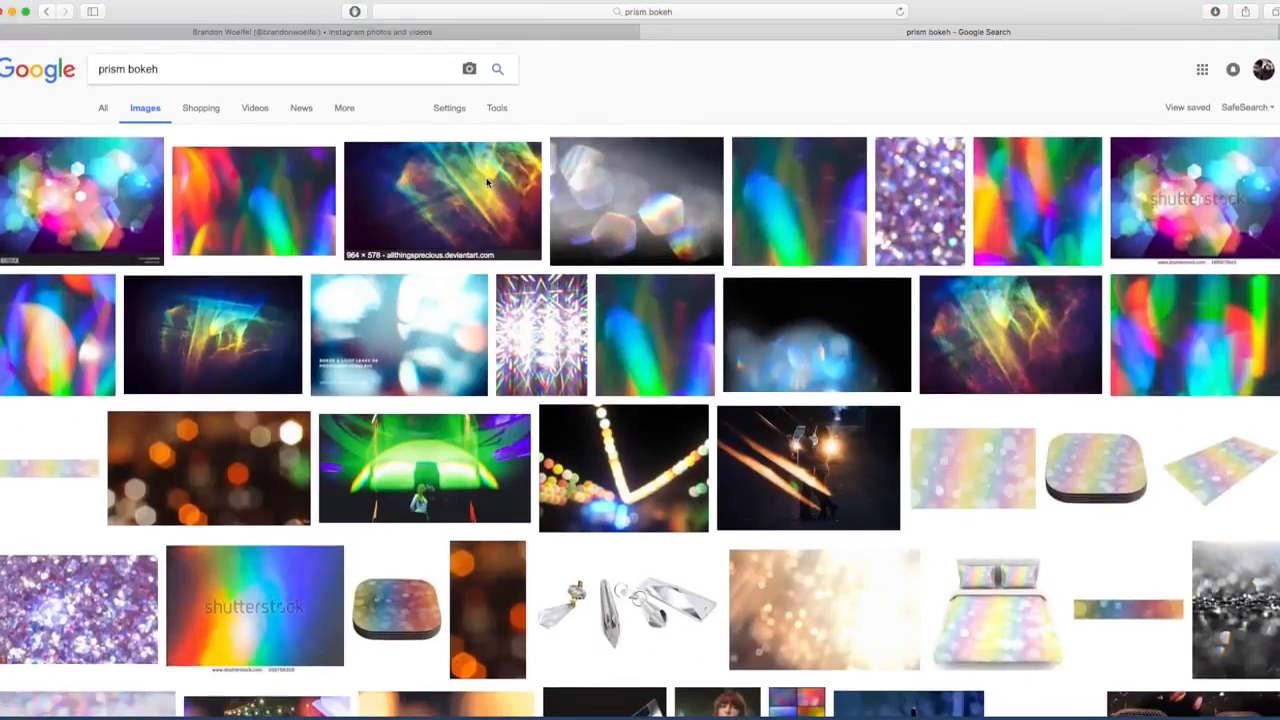
scroll(577, 145, down, 10)
scroll(486, 177, up, 5)
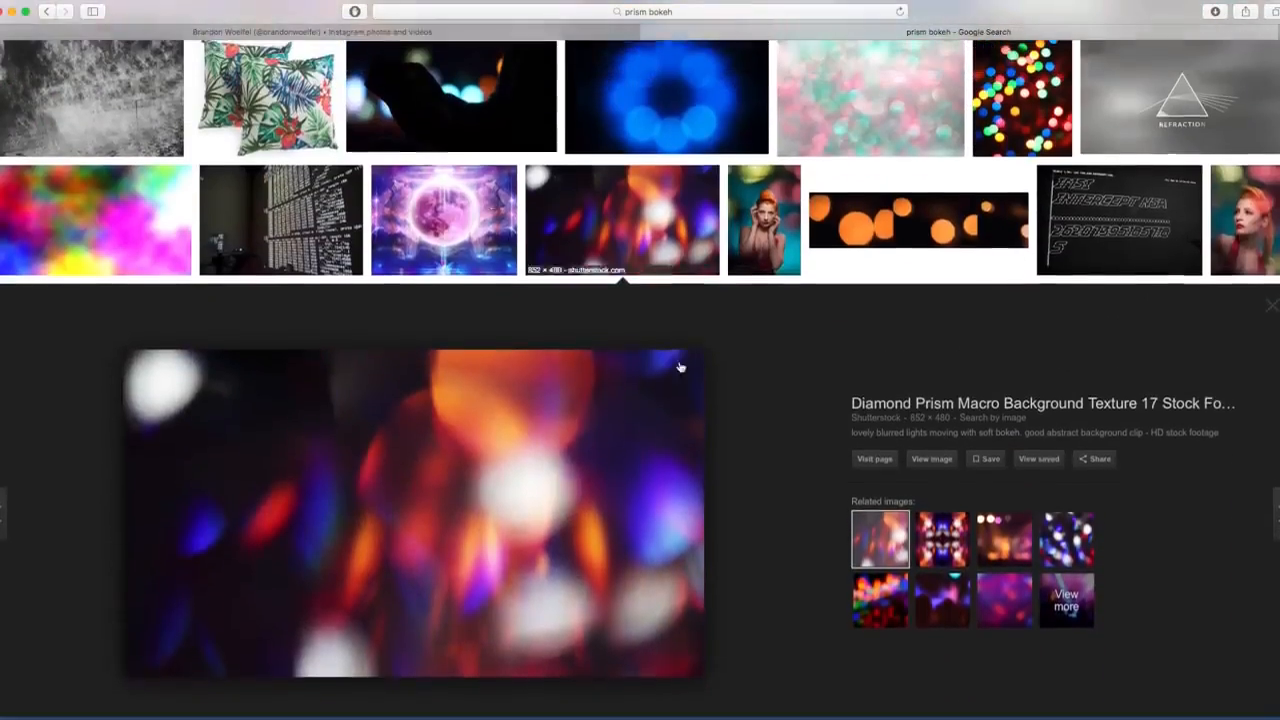
click(942, 545)
click(1066, 548)
click(878, 551)
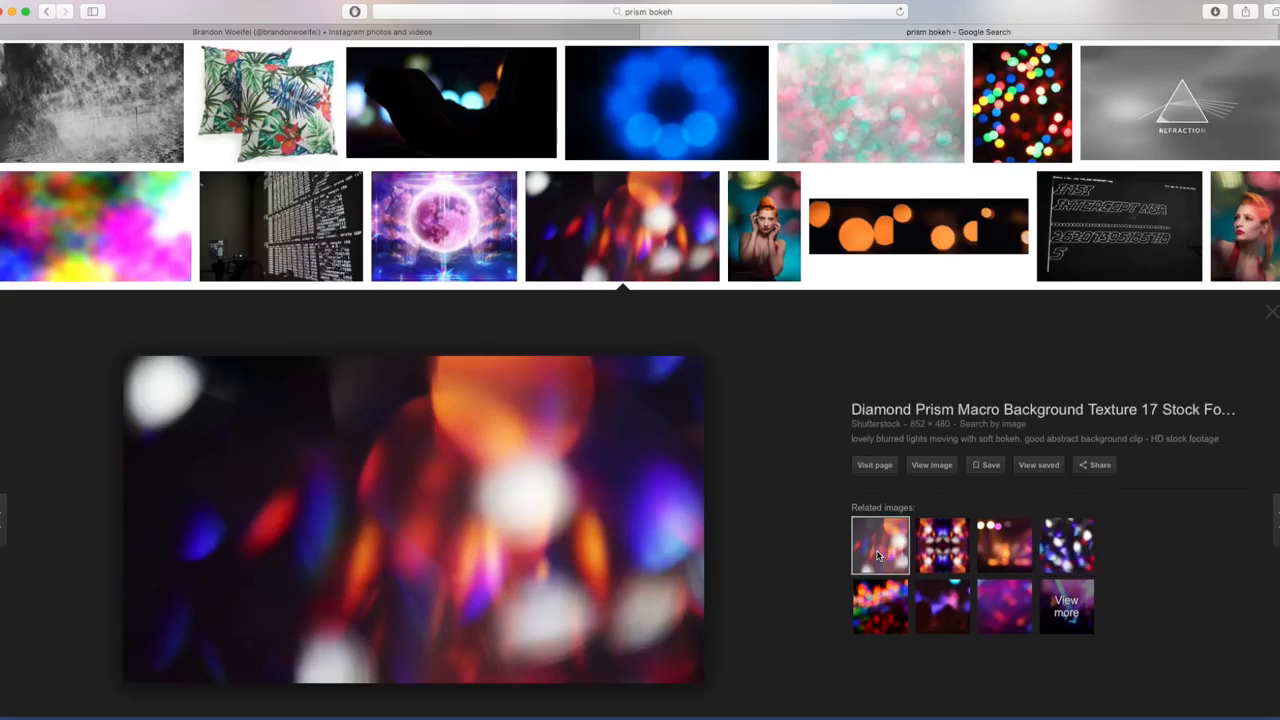
click(1062, 550)
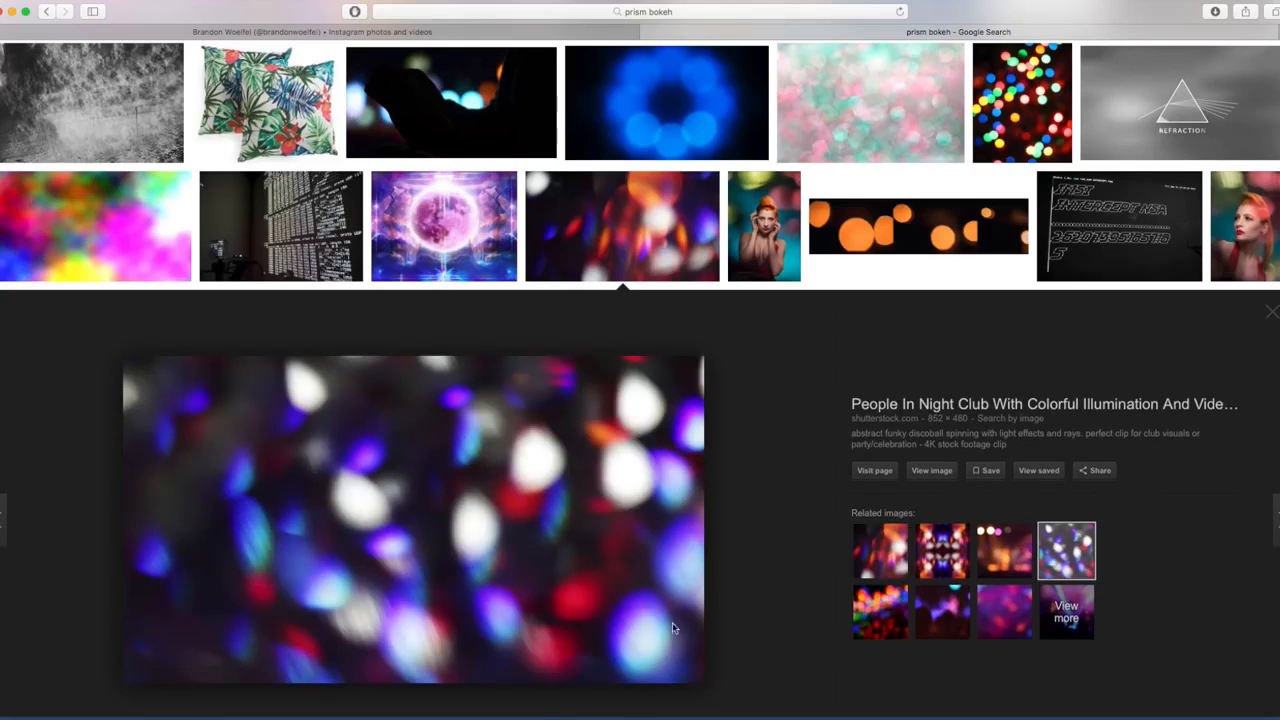
click(860, 567)
Step: Bring the Diamond Prism Macro Background image from the web results into the Photoshop document over the portrait
key(ctrl+Left)
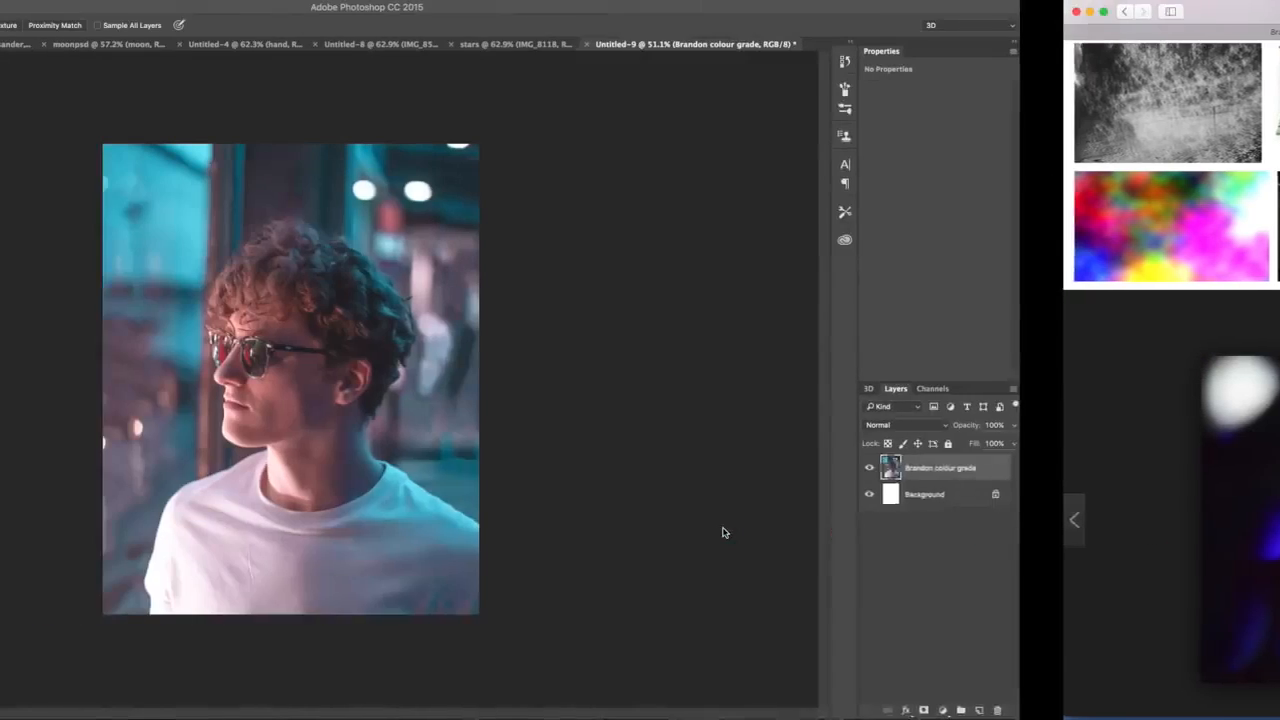
key(ctrl+Right)
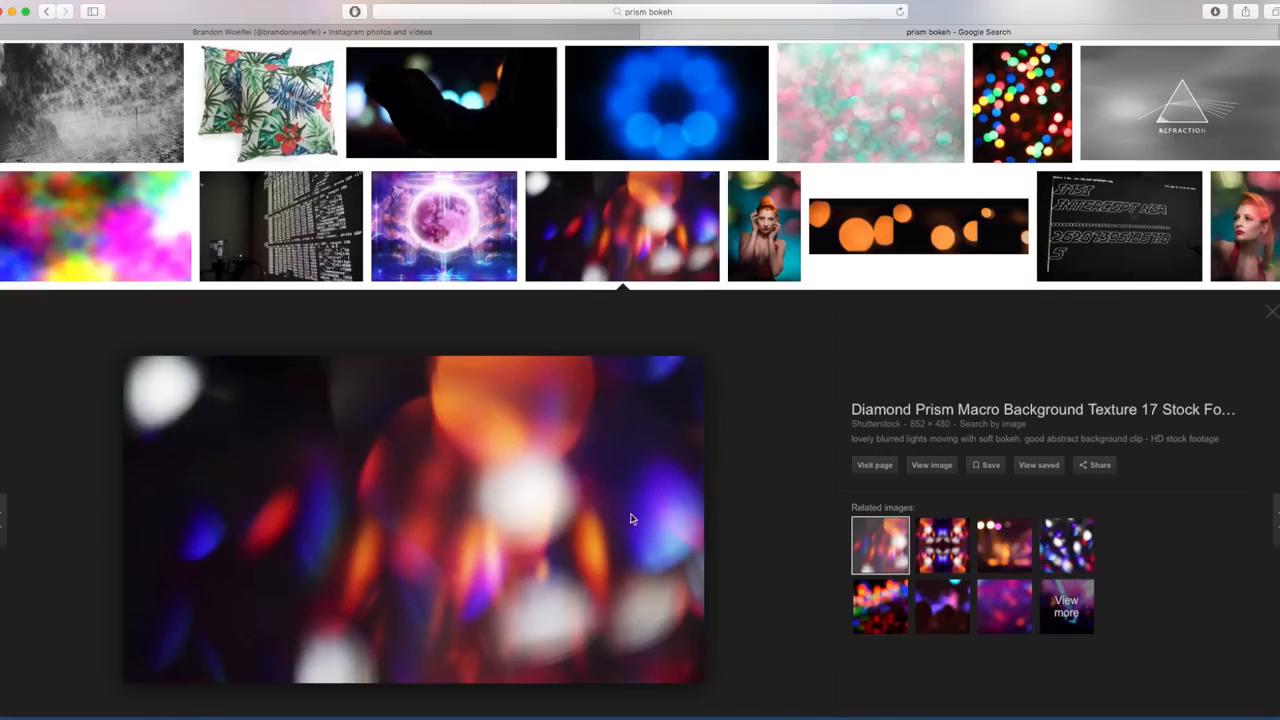
drag(3, 382, 612, 379)
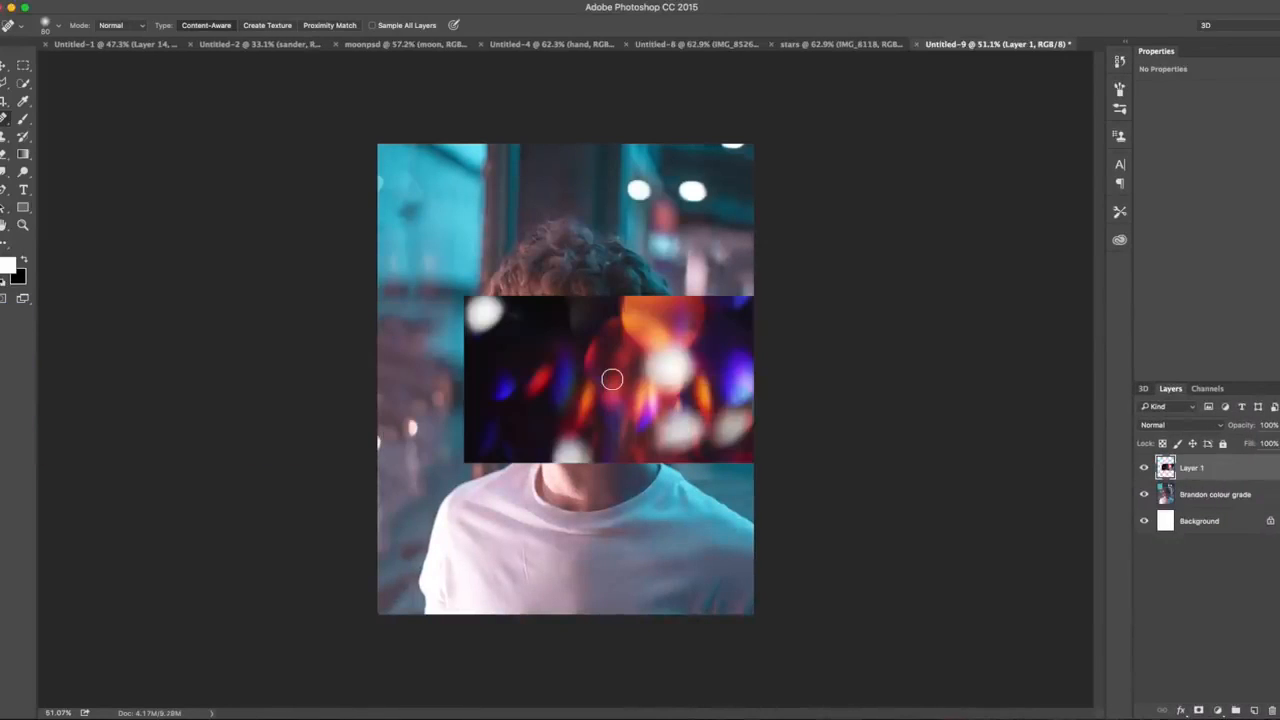
Step: Add the night club bokeh image over the upper part of the portrait and set its layer's blend mode to Screen
key(ctrl+Right)
click(1066, 548)
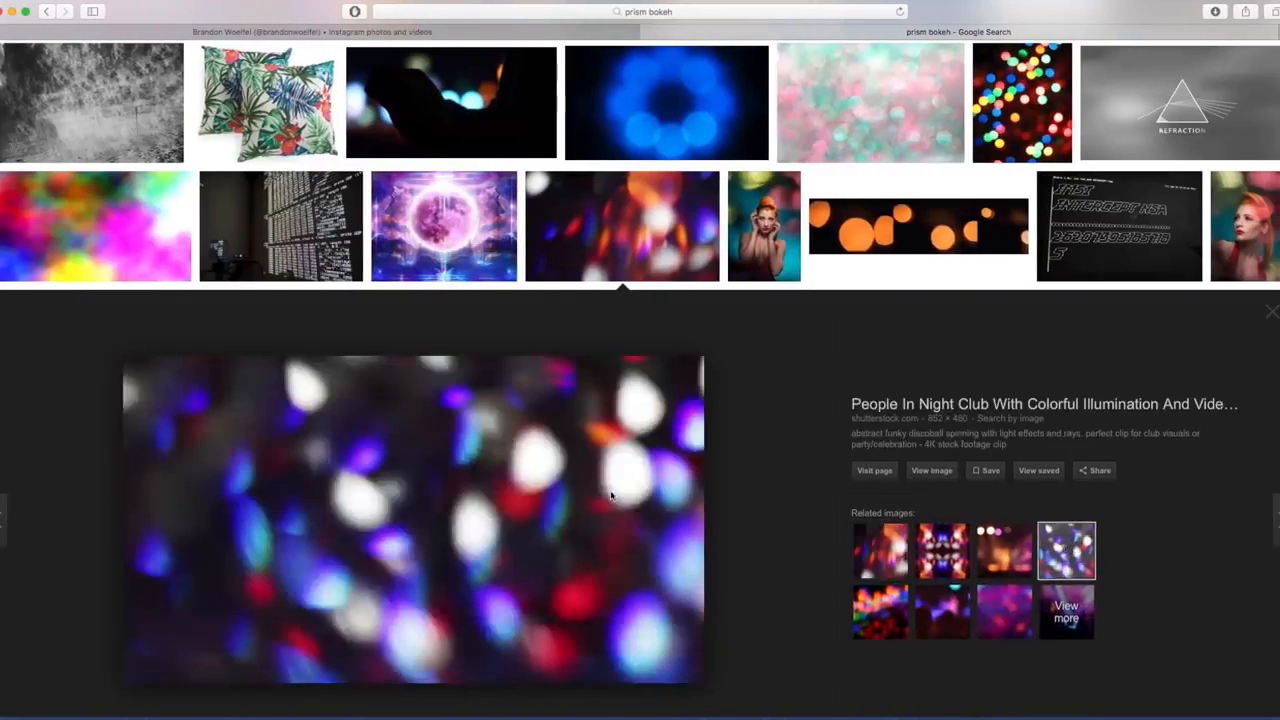
drag(3, 456, 616, 258)
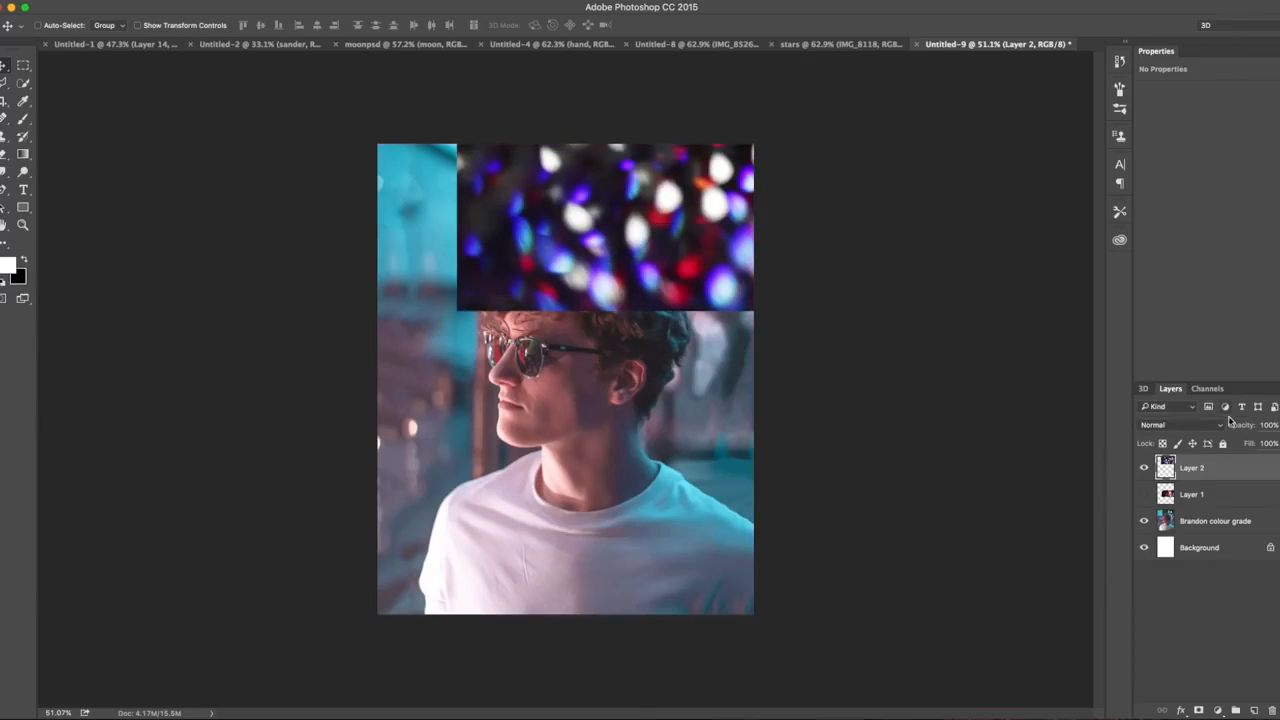
click(1184, 426)
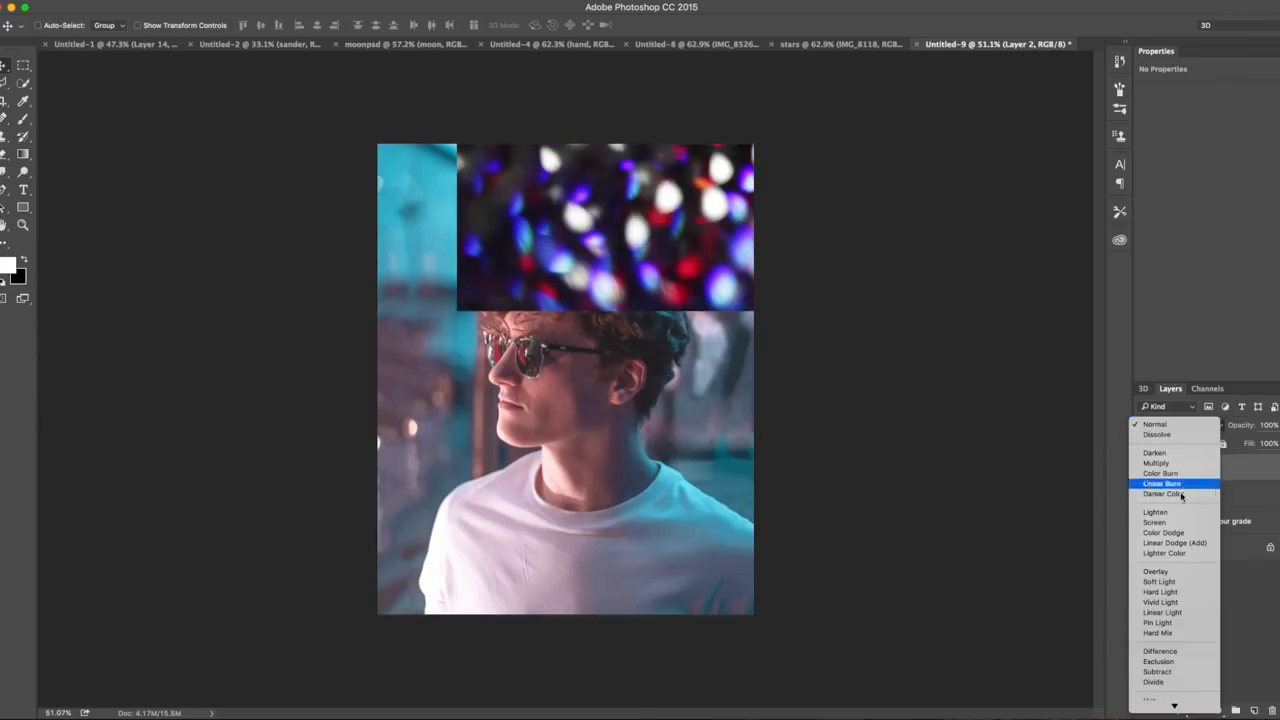
click(1155, 522)
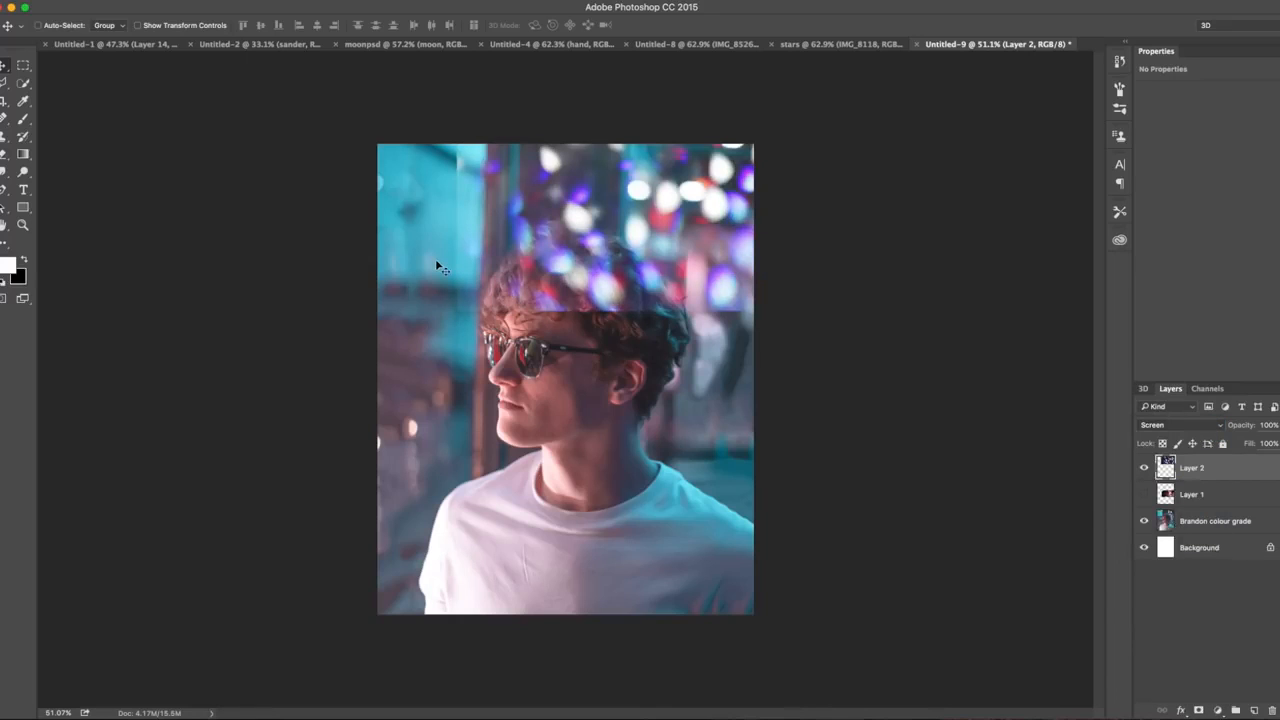
Step: Erase the bokeh layer's hard edges and the lights over the hair with a soft 400 px eraser at 0% hardness
key(e)
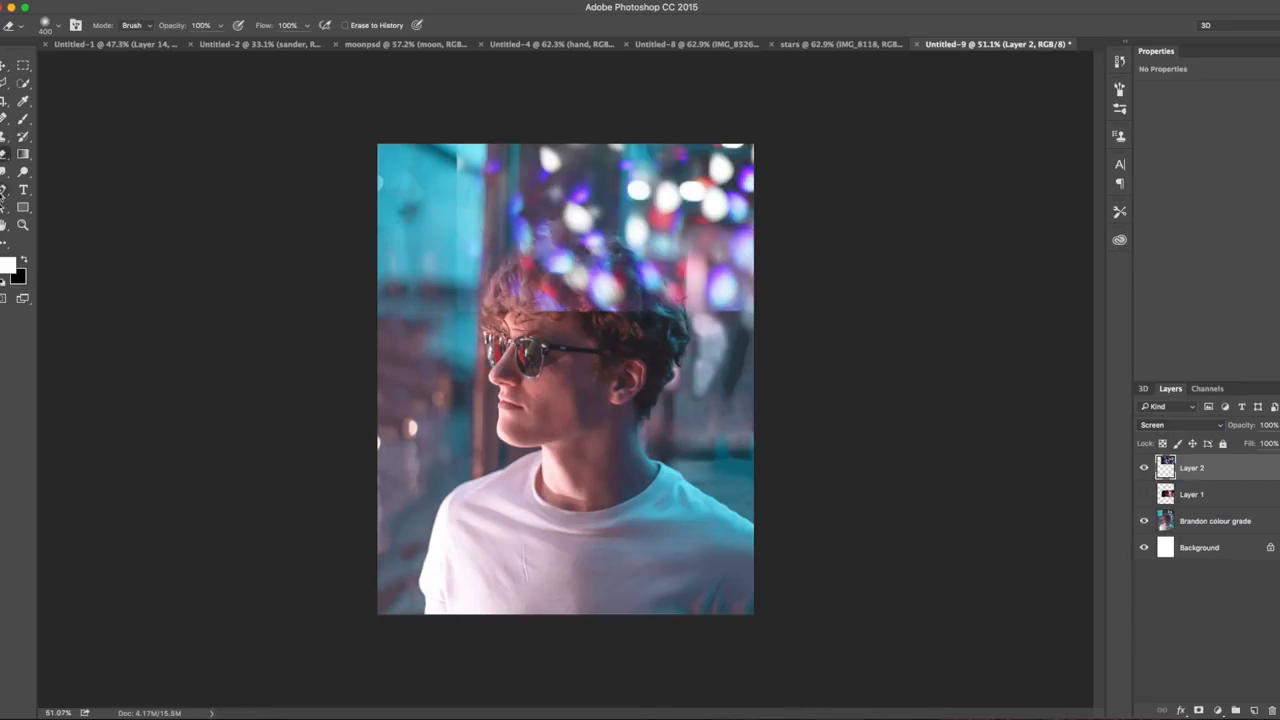
click(60, 30)
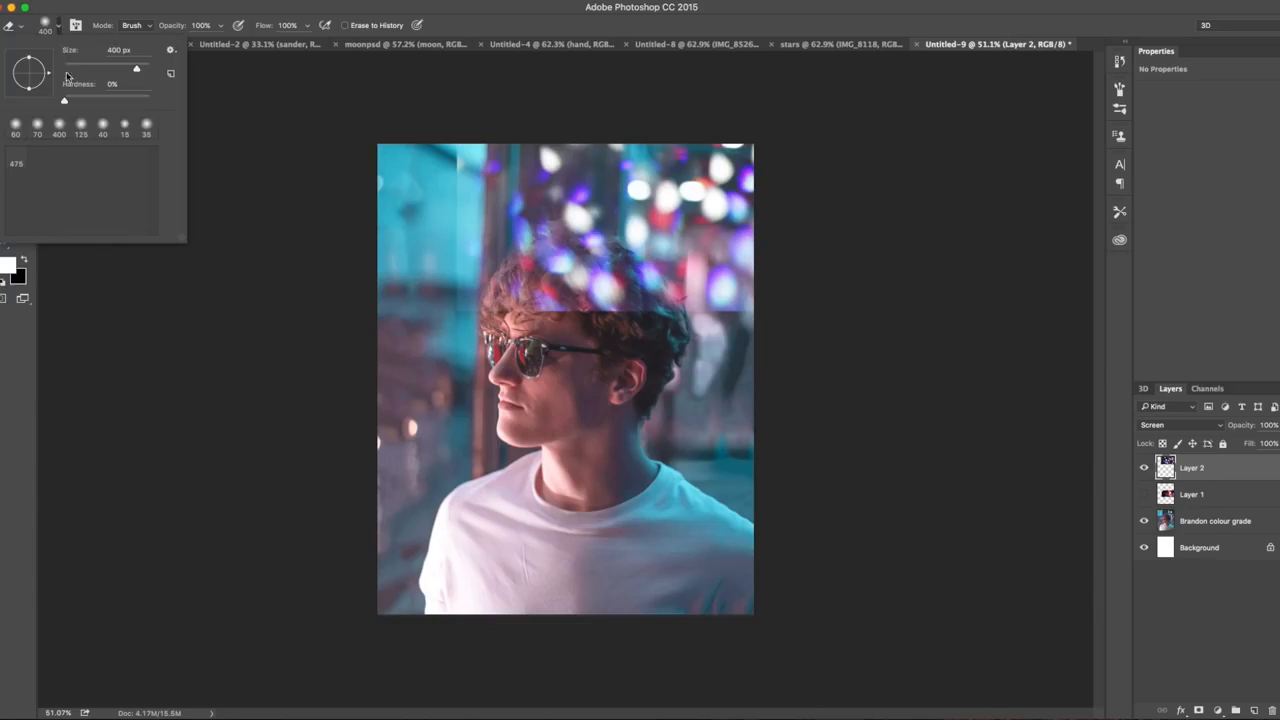
click(300, 243)
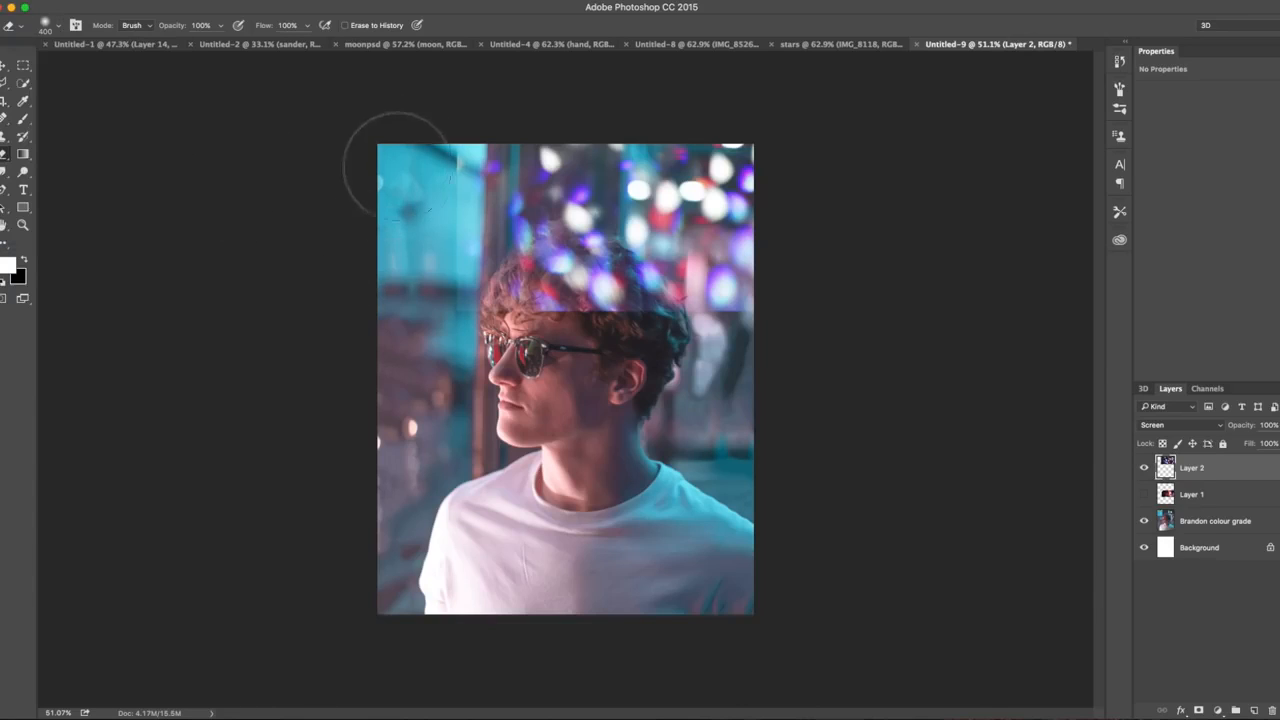
mouse_move(424, 347)
mouse_down()
mouse_move(489, 370)
mouse_move(921, 367)
mouse_move(727, 373)
mouse_up()
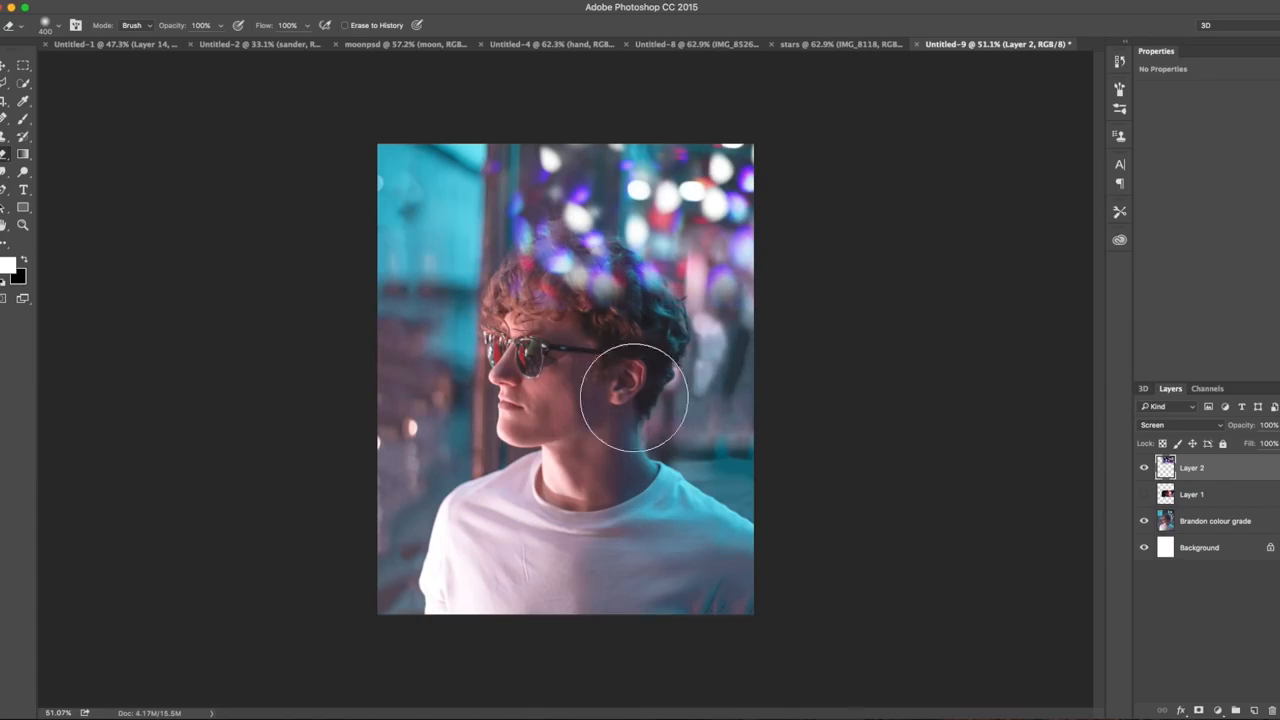
drag(731, 457, 537, 200)
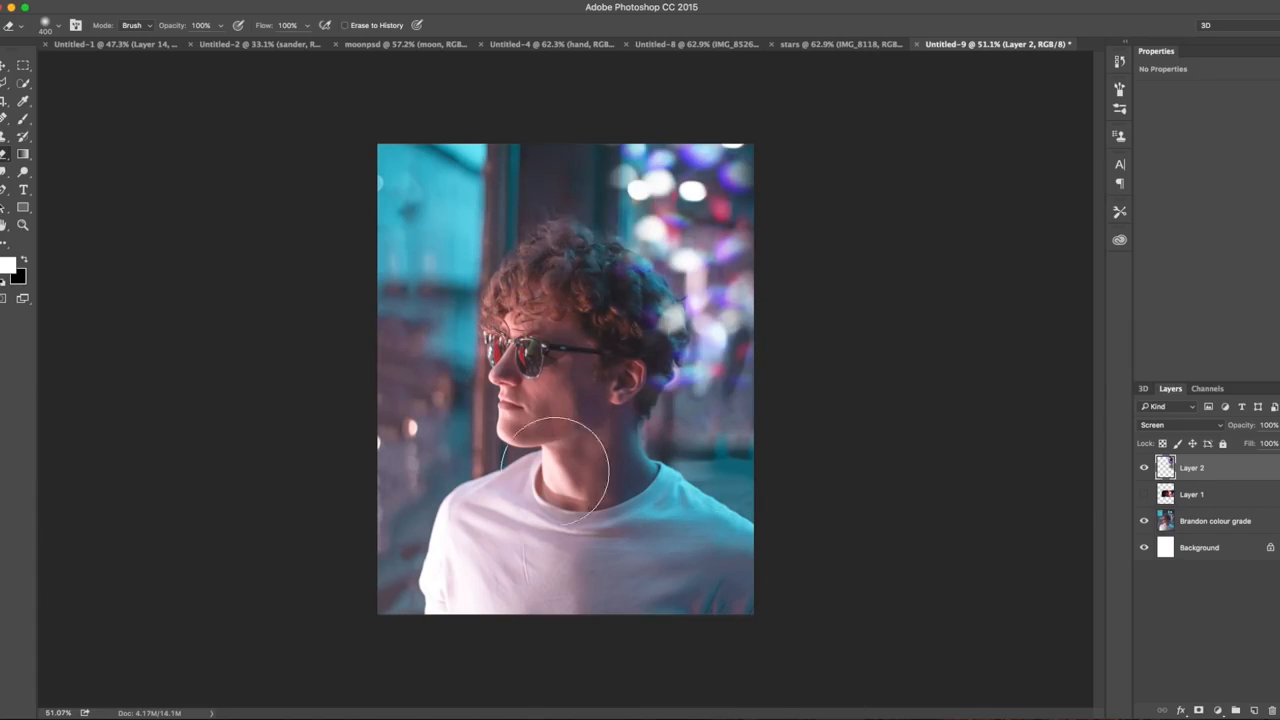
Step: Reposition the remaining bokeh lights over the background behind the man's head
key(v)
mouse_move(686, 257)
mouse_down()
mouse_move(617, 243)
mouse_move(721, 273)
mouse_move(672, 293)
mouse_up()
key(e)
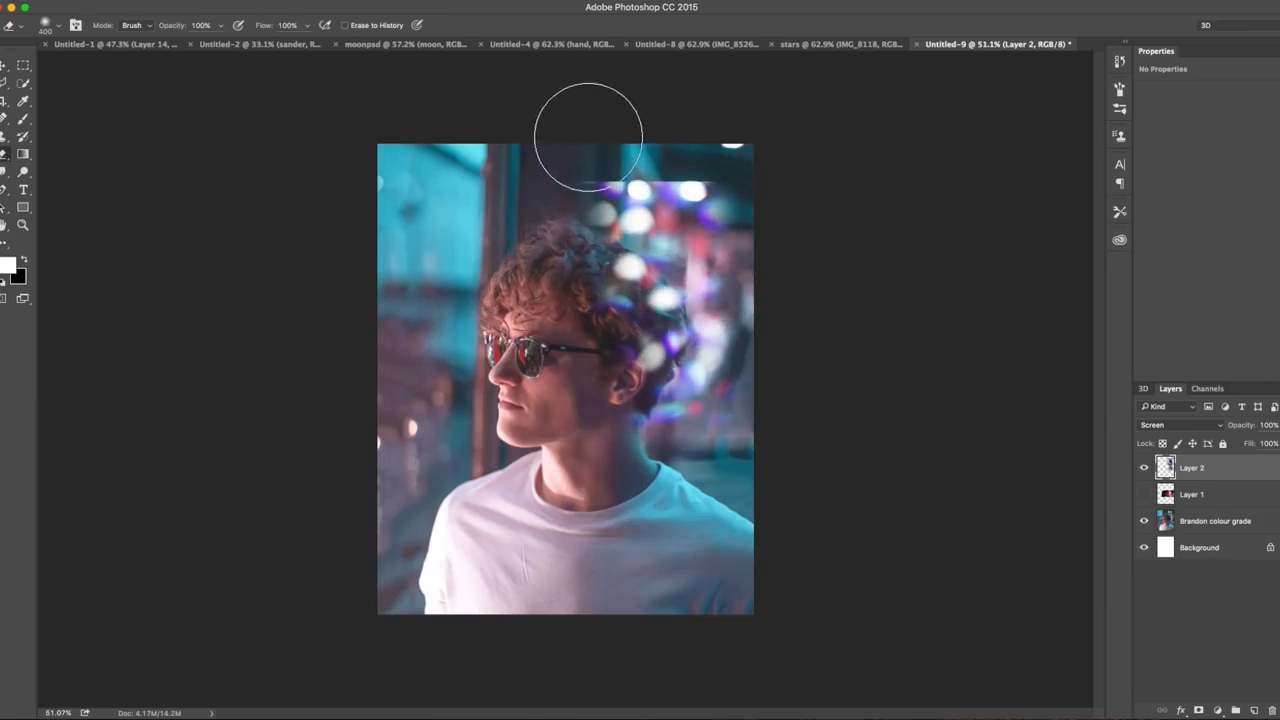
key(v)
drag(700, 261, 717, 318)
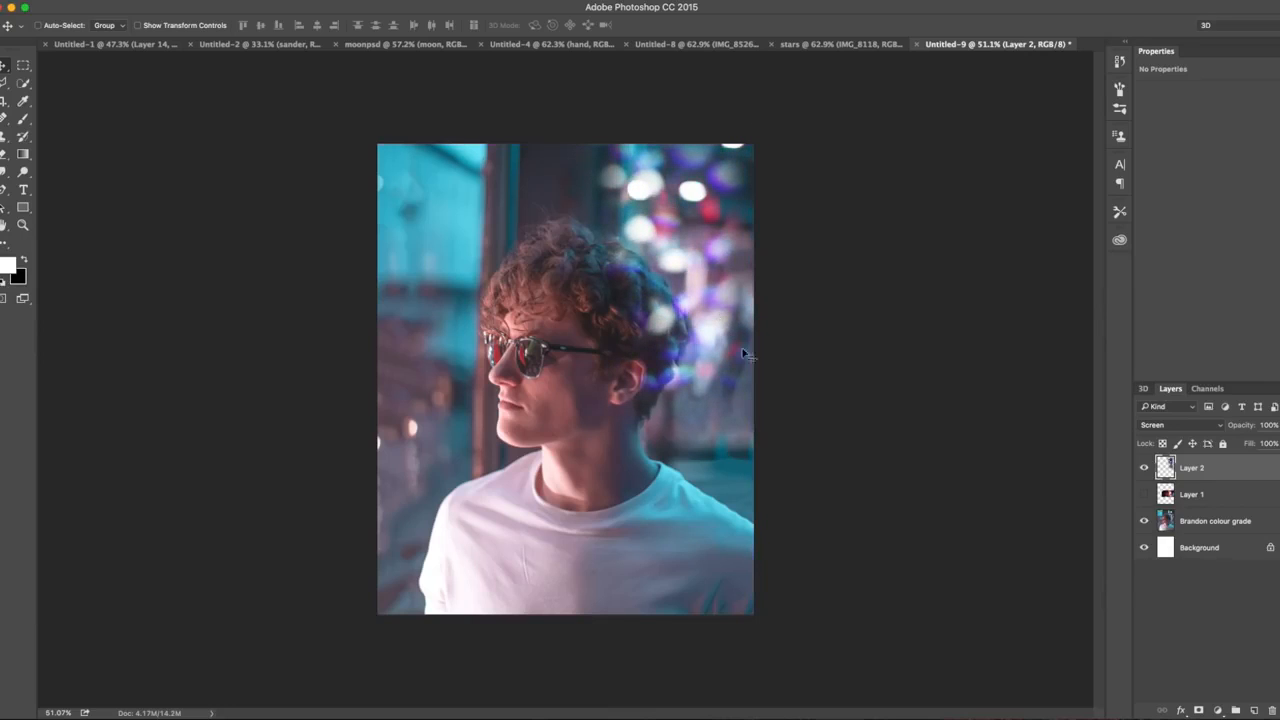
Step: Compare the portrait with and without the bokeh layer, and reduce that layer's opacity to 77%
click(1145, 468)
click(1145, 468)
click(1277, 425)
drag(1273, 443, 1271, 444)
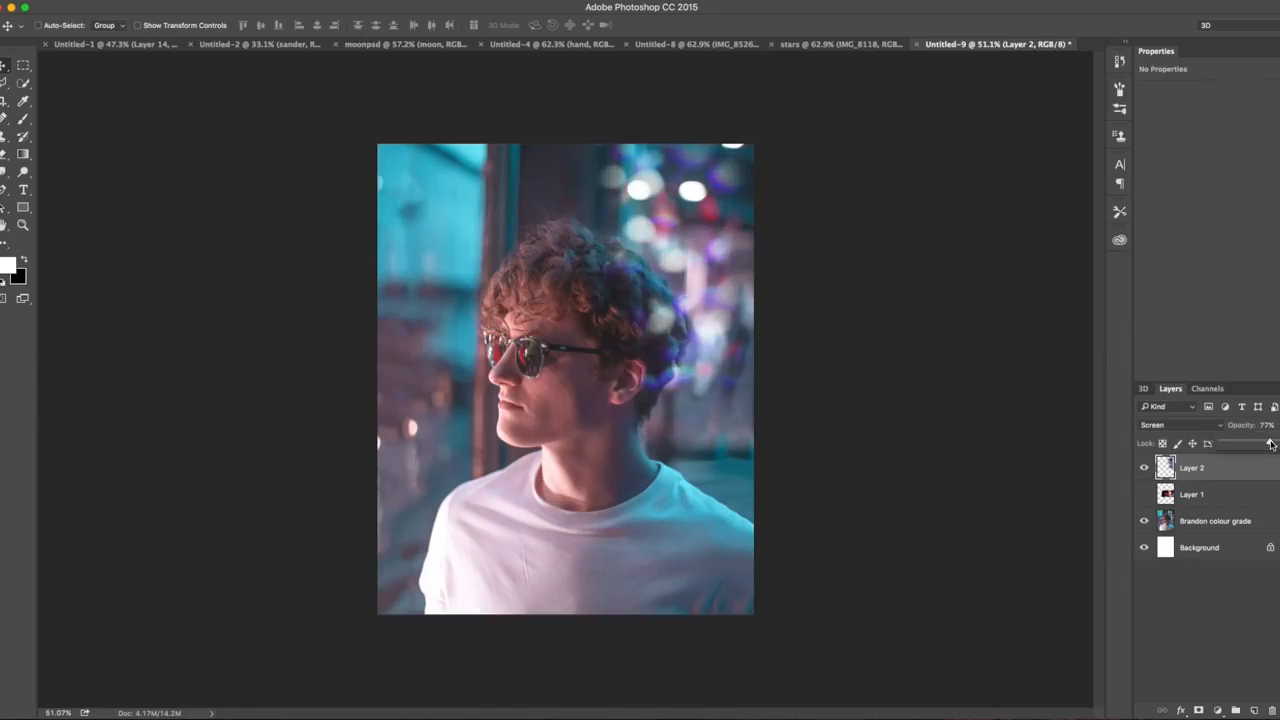
Step: Show the hidden prism bokeh layer, rotate it 90° into portrait orientation and scale it to fill the whole canvas
click(1260, 579)
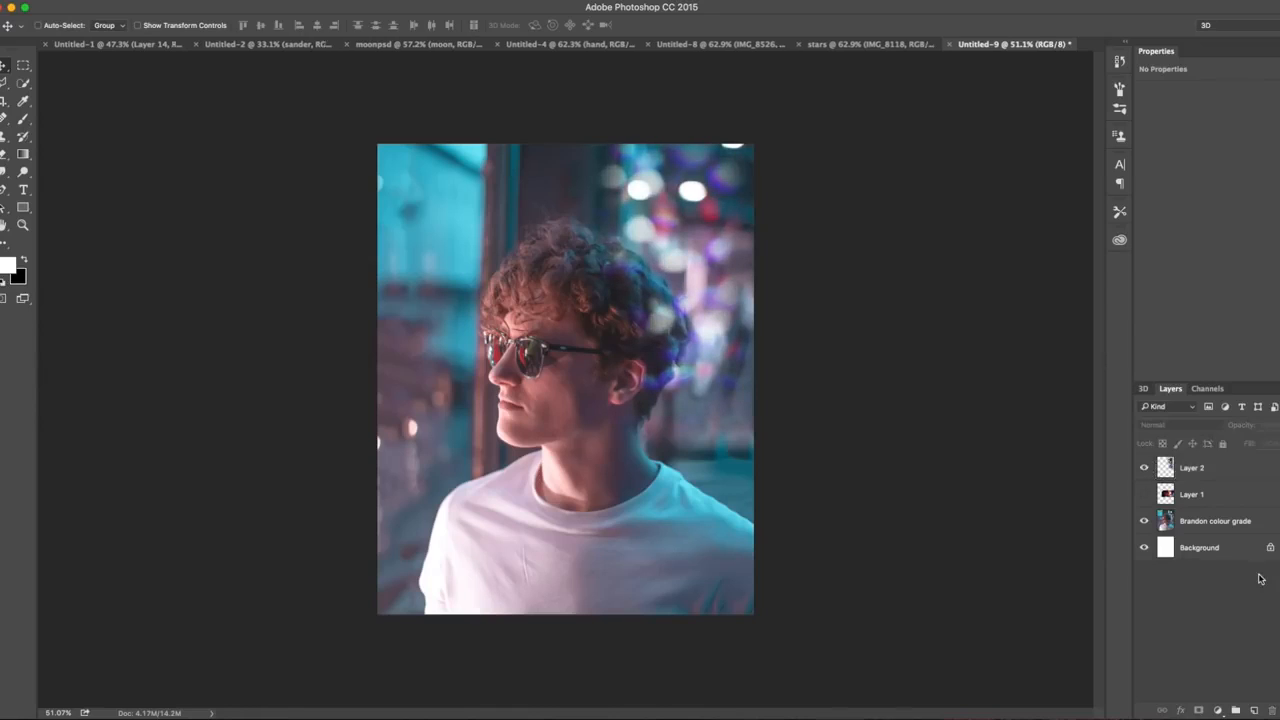
click(1144, 494)
drag(660, 372, 625, 498)
key(super+t)
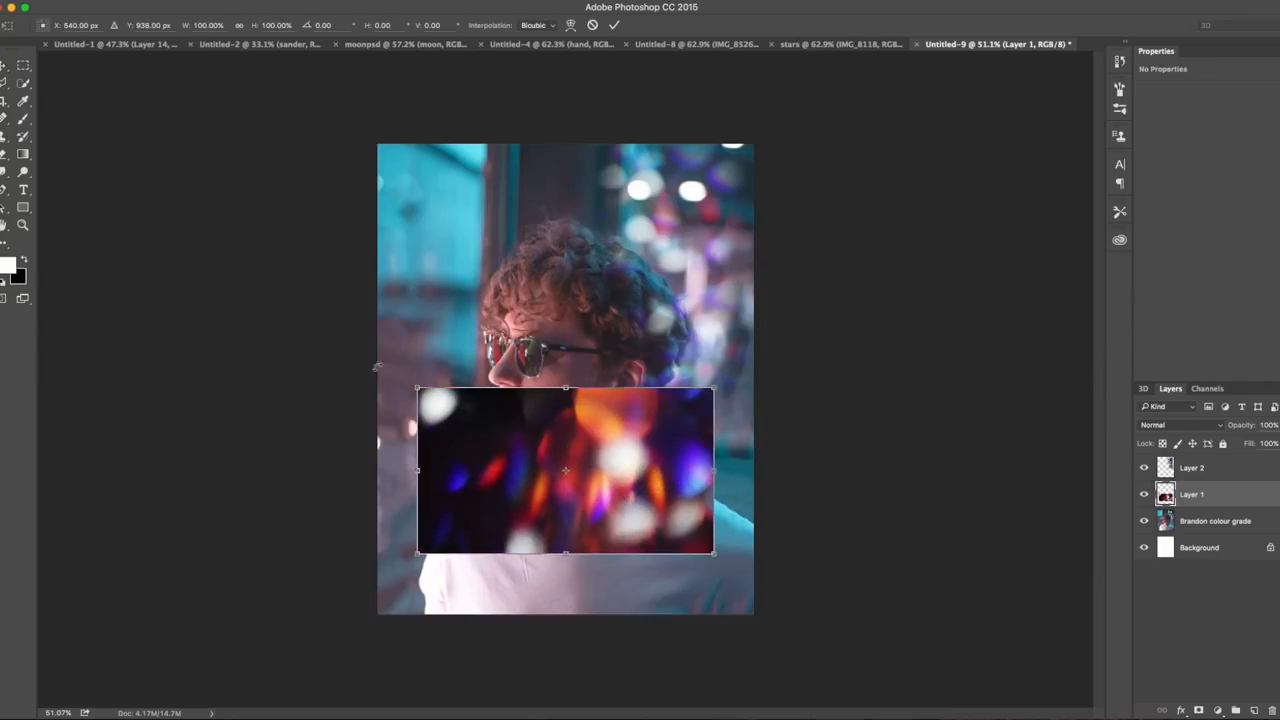
drag(376, 367, 708, 200)
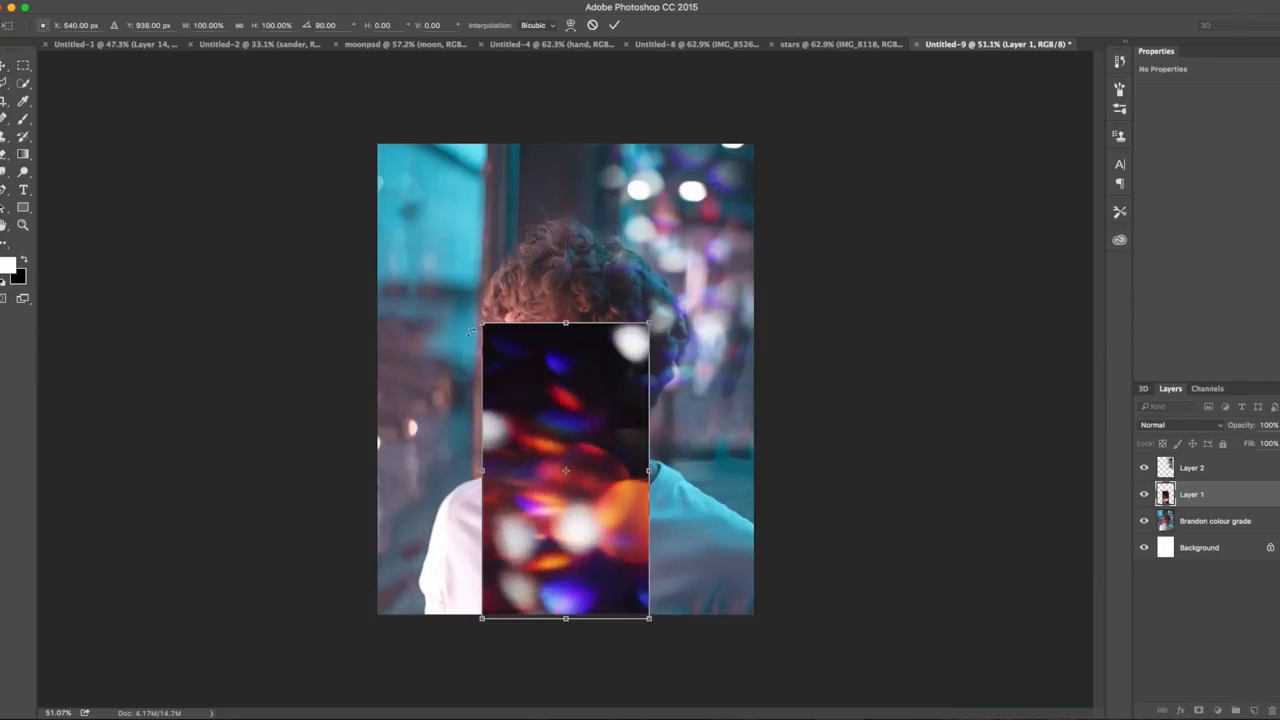
drag(512, 367, 407, 187)
drag(545, 427, 754, 614)
key(Return)
Step: Set the enlarged prism bokeh layer's blend mode to Screen and compare the portrait with and without it
click(1180, 425)
click(1161, 523)
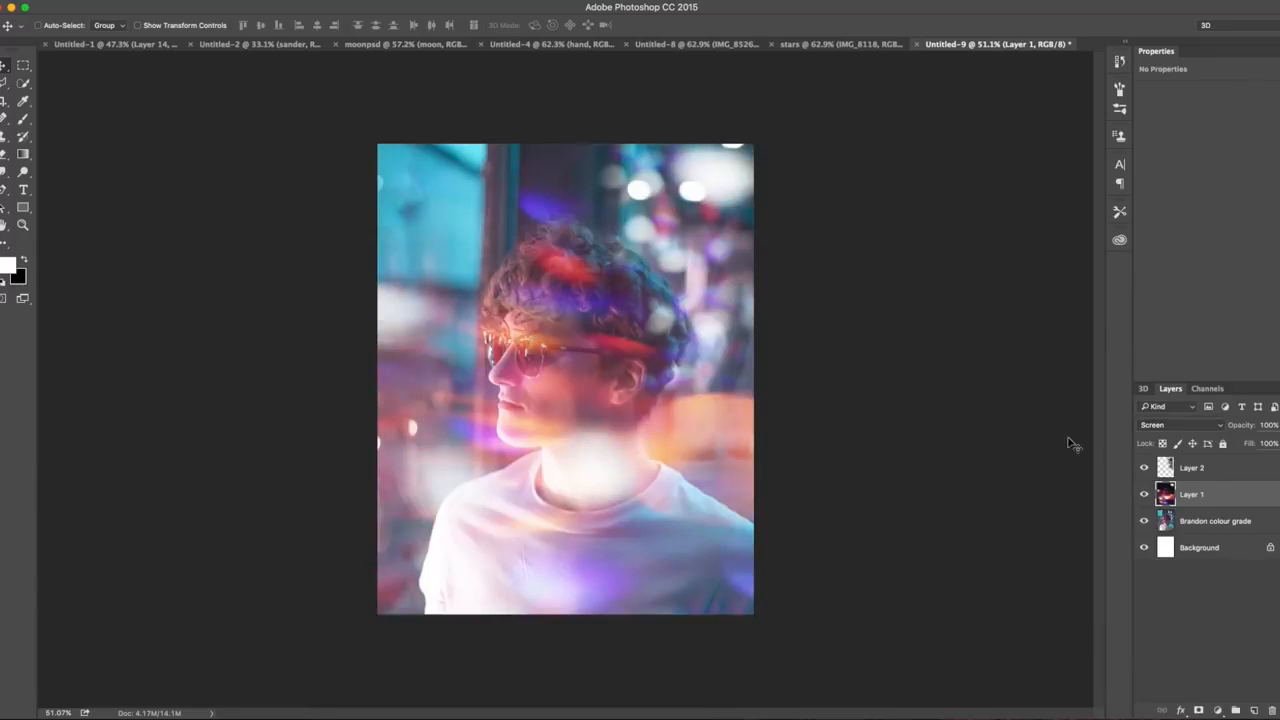
click(1145, 494)
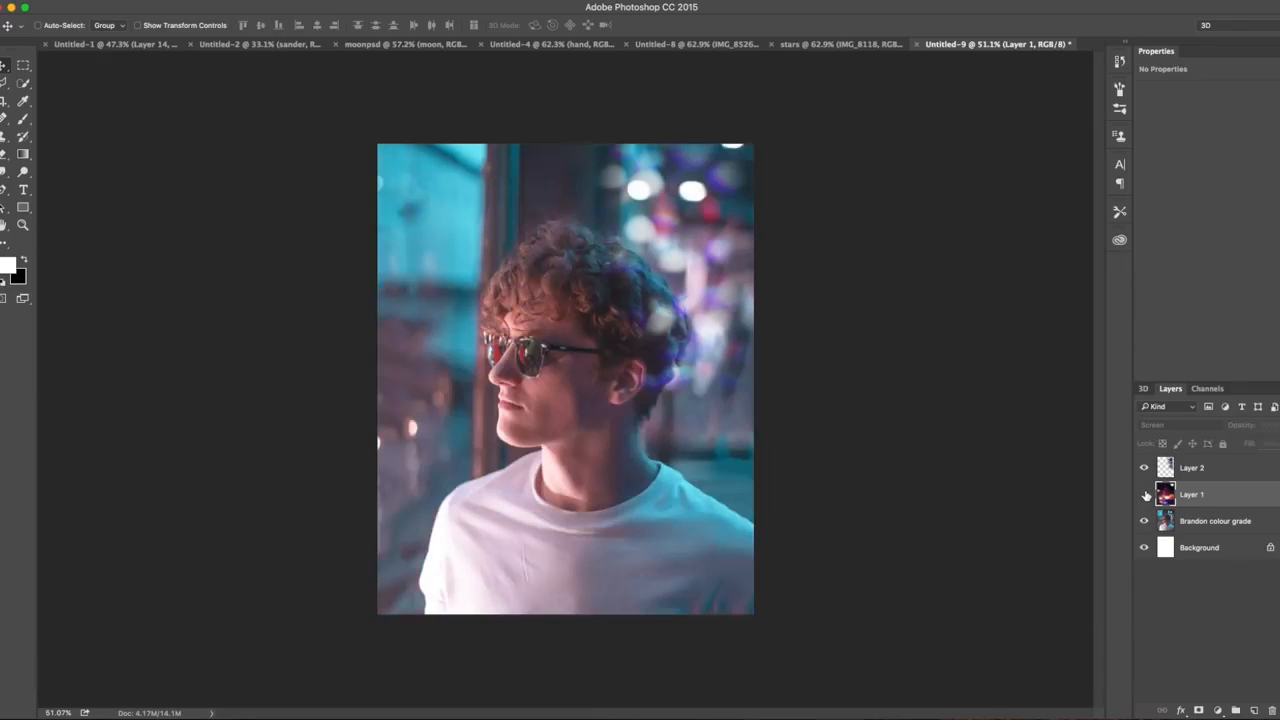
click(1145, 494)
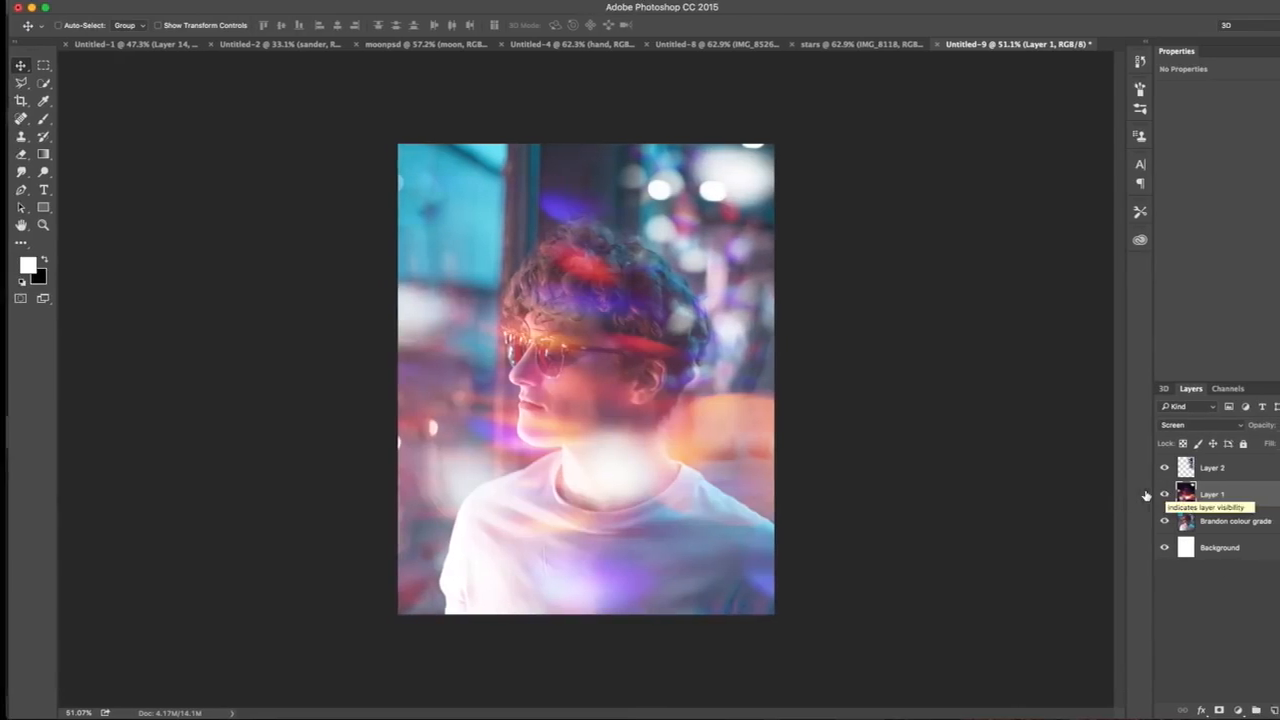
Step: Erase the prism bokeh over the man's face with a 250 px eraser and over his neck and shirt at 600 px
key(e)
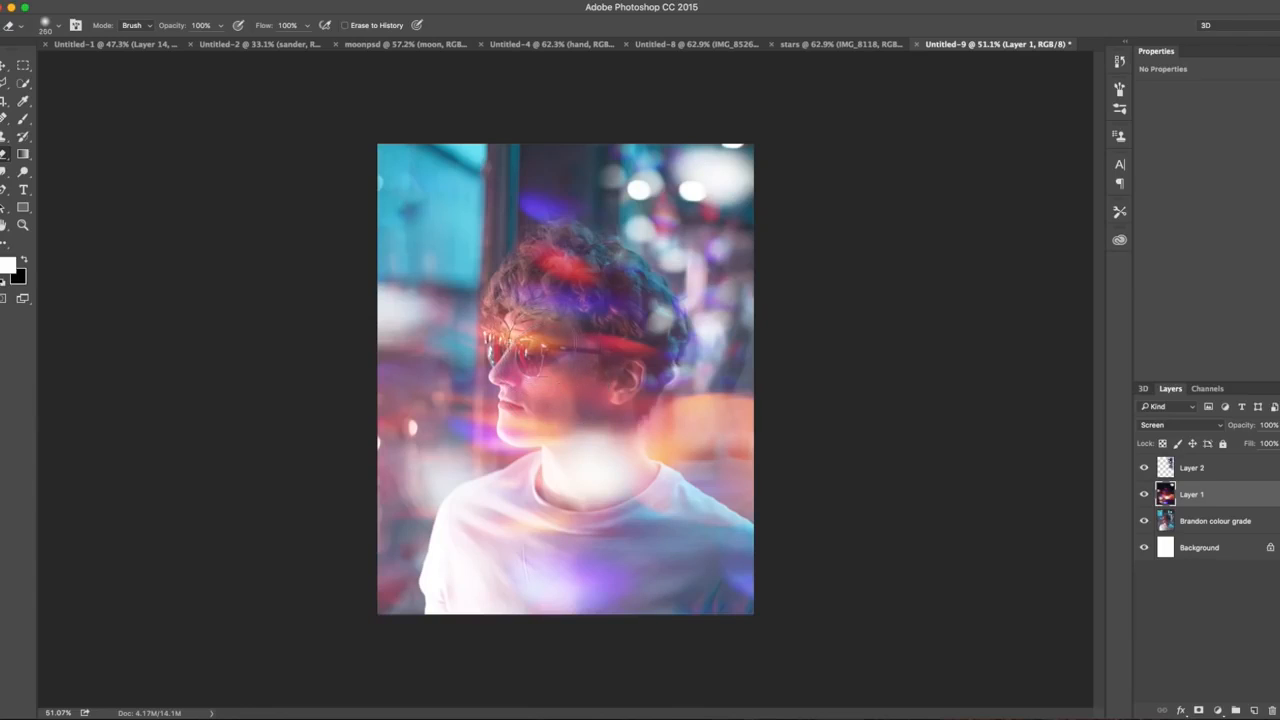
mouse_move(540, 385)
mouse_down()
mouse_move(516, 302)
mouse_move(531, 316)
mouse_move(547, 295)
mouse_move(542, 368)
mouse_move(563, 415)
mouse_move(525, 420)
mouse_move(554, 403)
mouse_move(569, 415)
mouse_move(618, 384)
mouse_up()
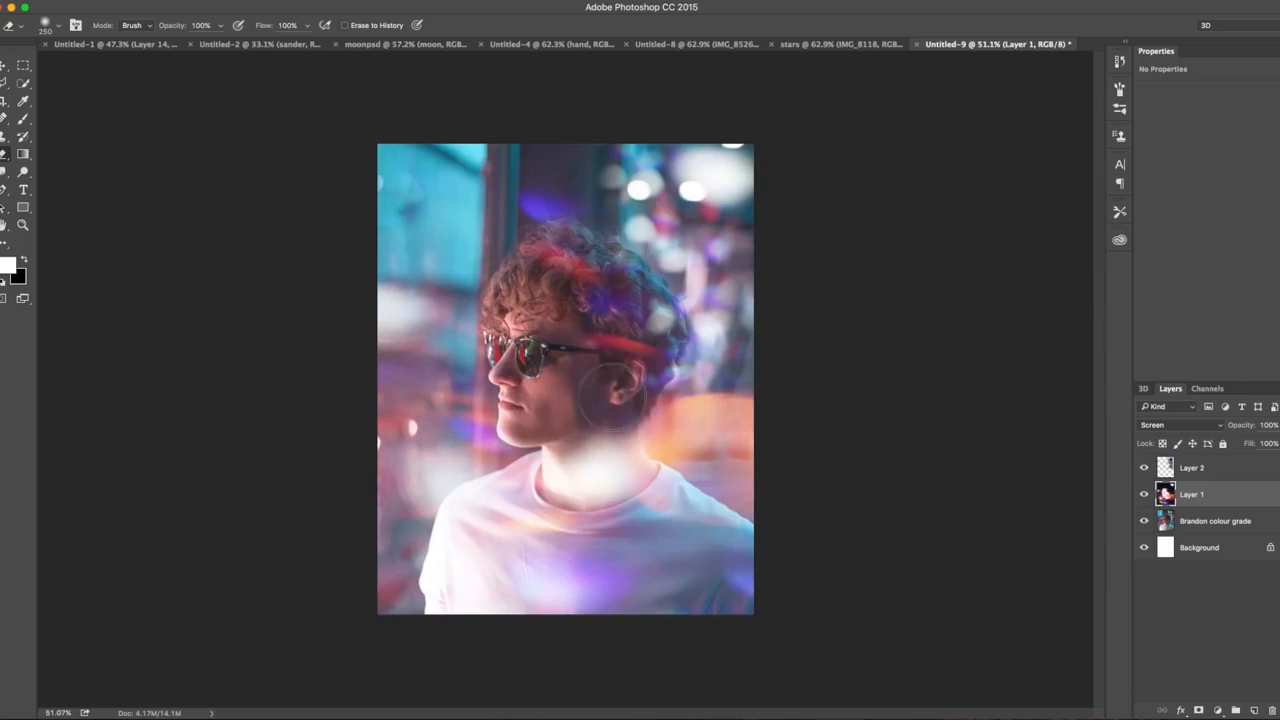
key(bracketright)
key(bracketright)
key(bracketright)
key(bracketright)
mouse_move(565, 488)
mouse_down()
mouse_move(557, 473)
mouse_move(466, 612)
mouse_move(489, 542)
mouse_up()
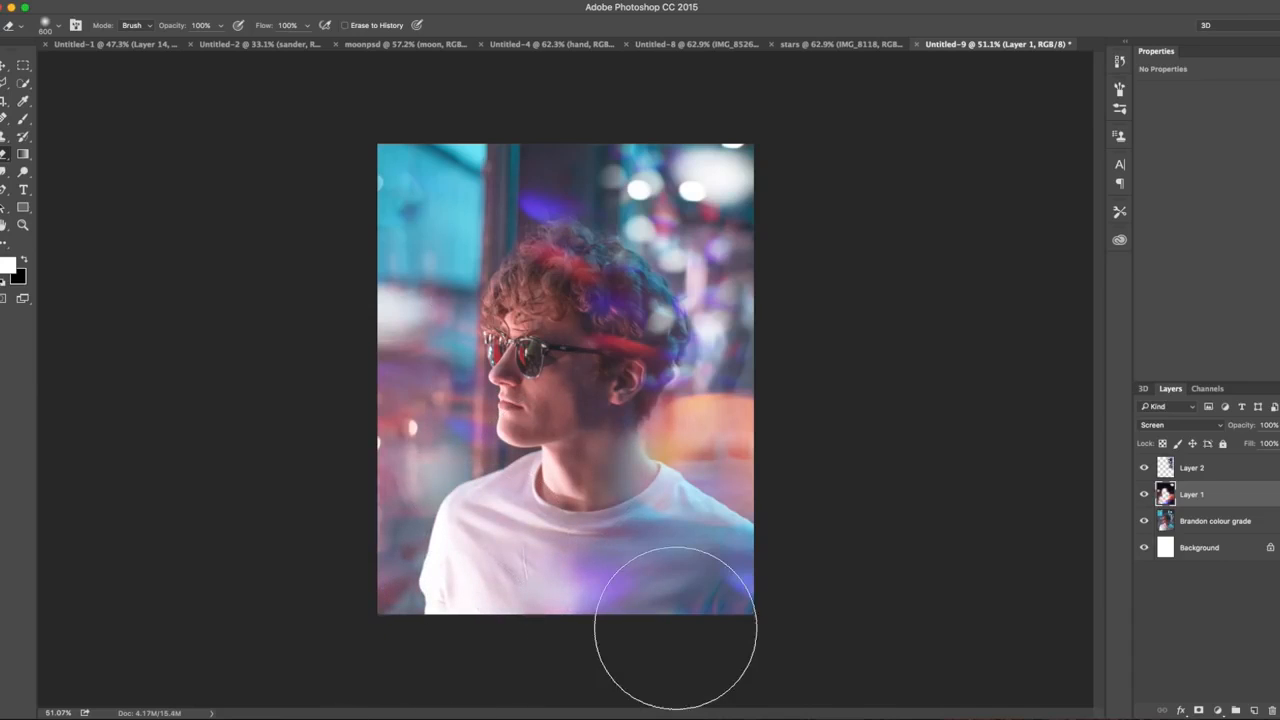
Step: Compare the portrait with and without the night club bokeh on Layer 2
key(v)
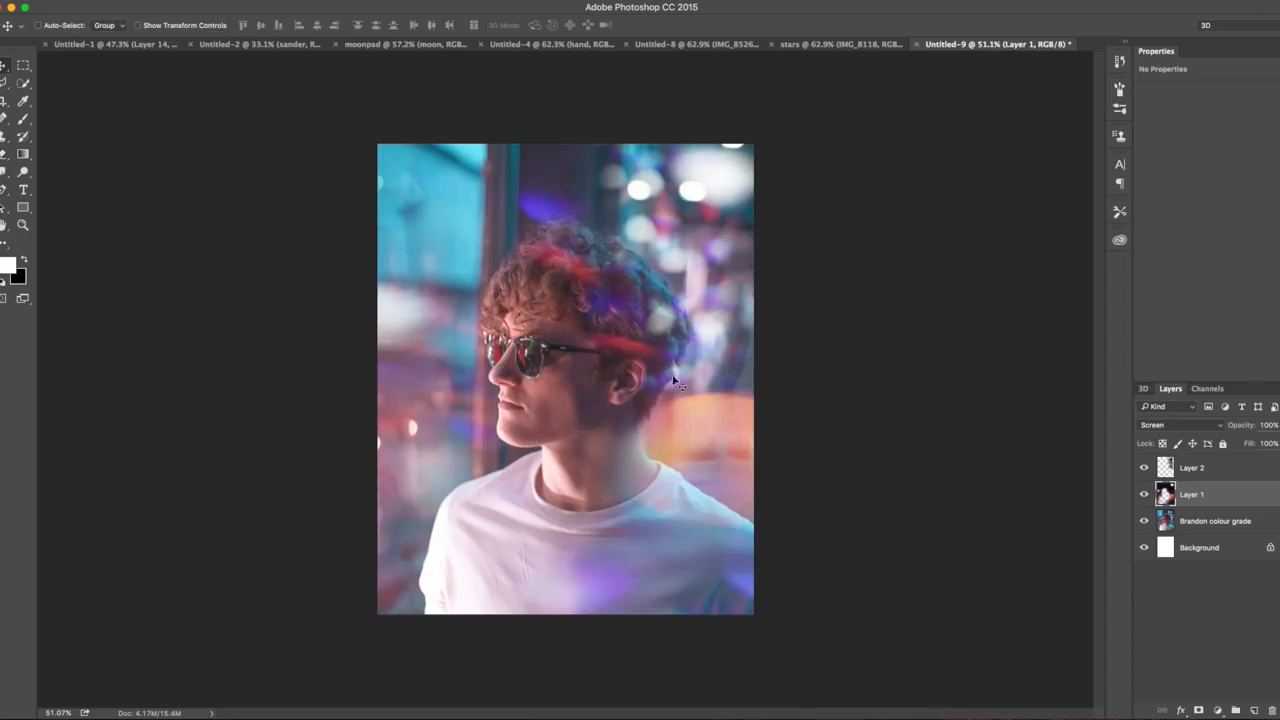
click(1145, 468)
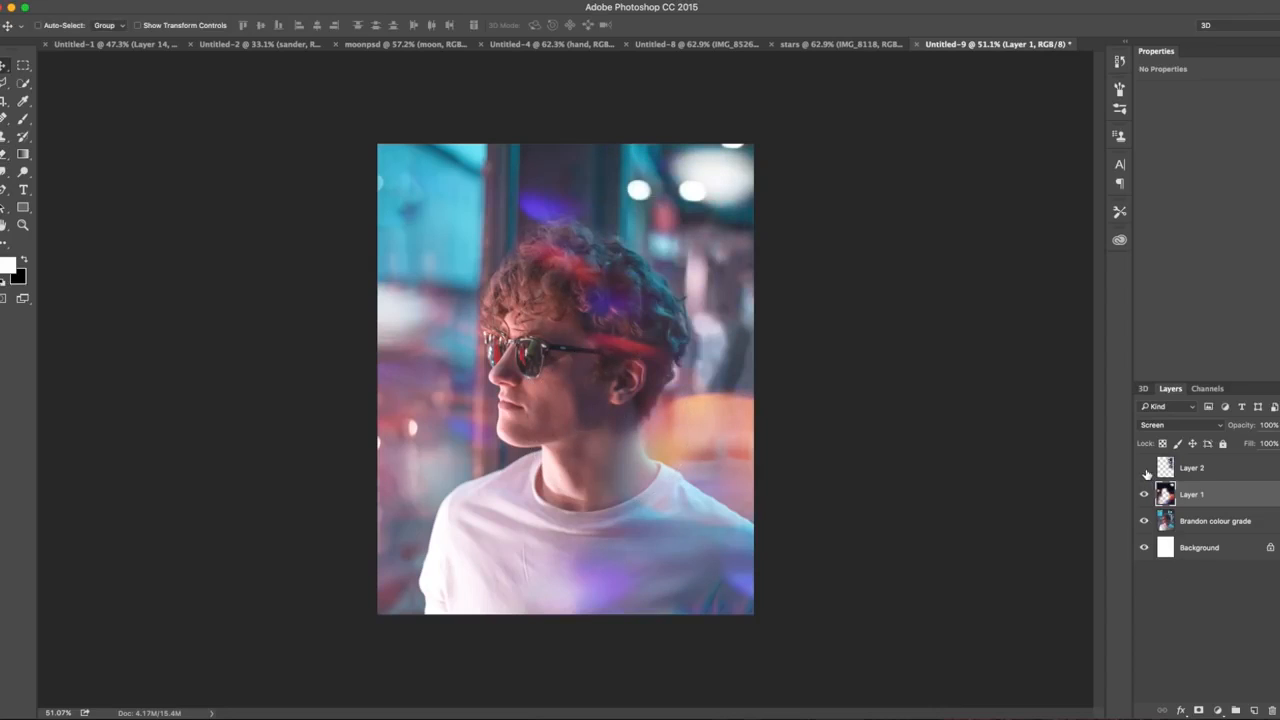
click(1145, 468)
click(1145, 468)
click(1145, 468)
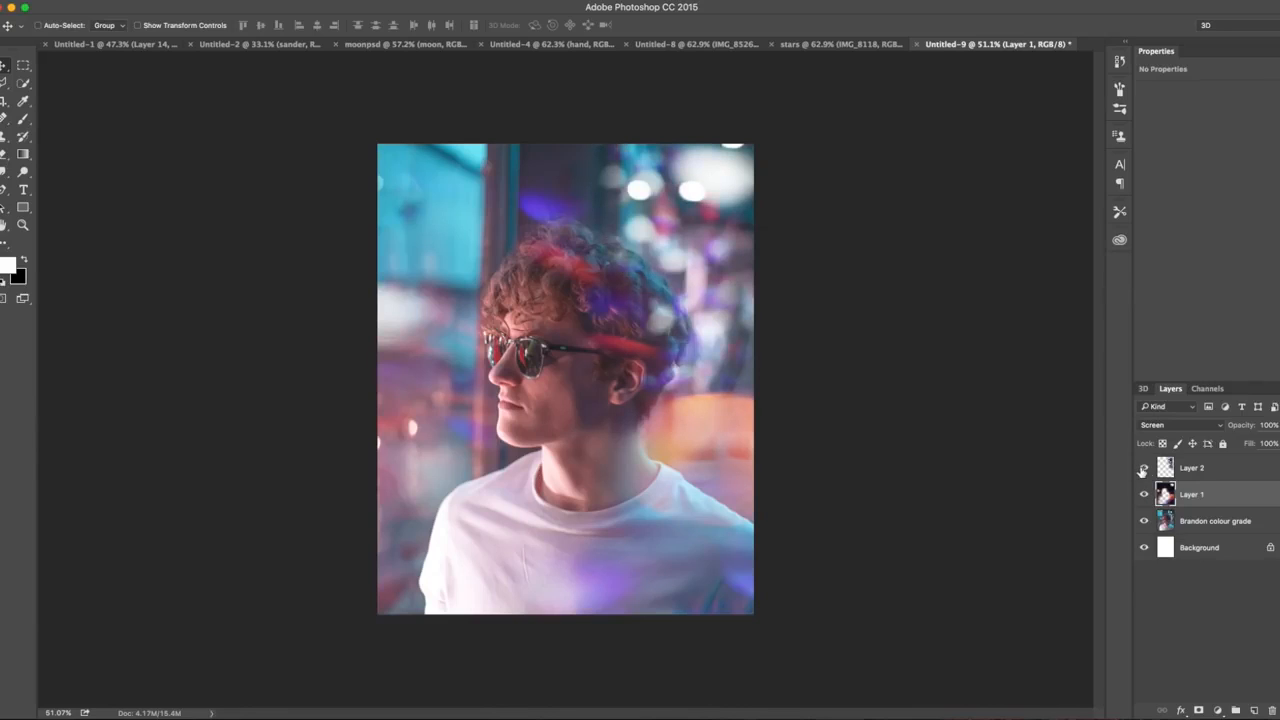
click(1145, 468)
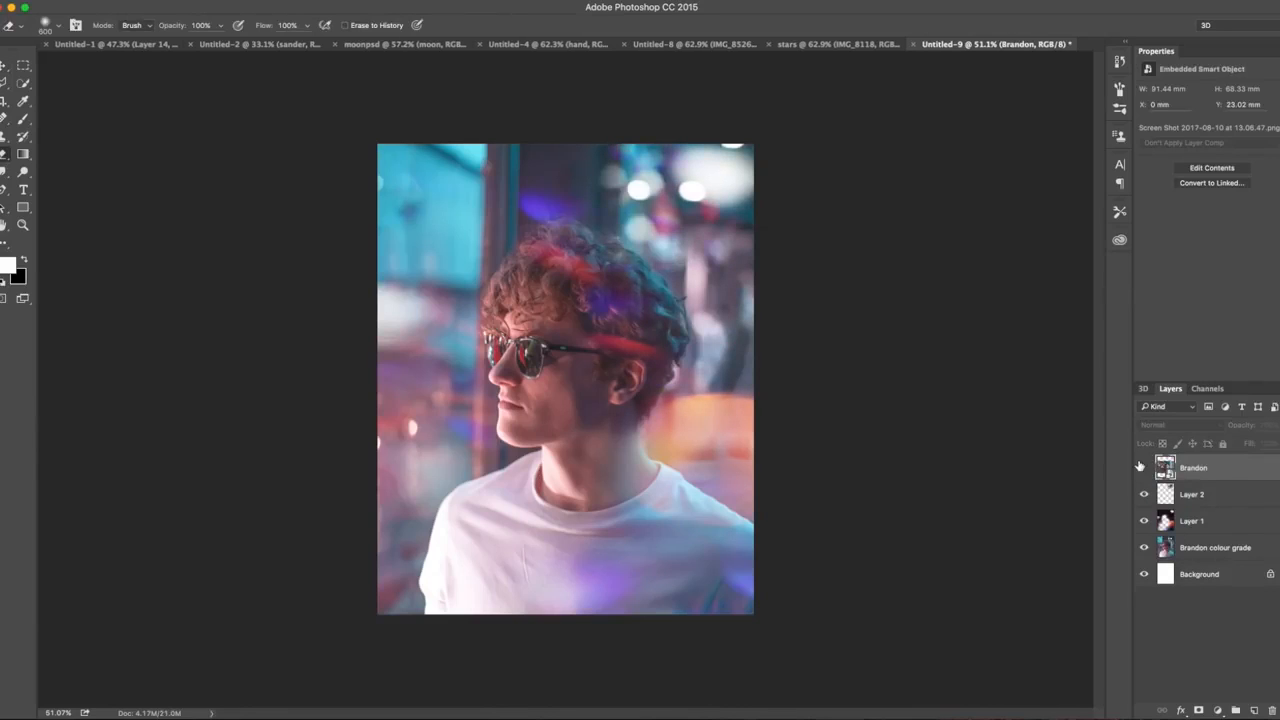
Step: Toggle the photographer's reference photo over the portrait to compare their colours and bokeh lights, leaving the reference hidden
click(1142, 468)
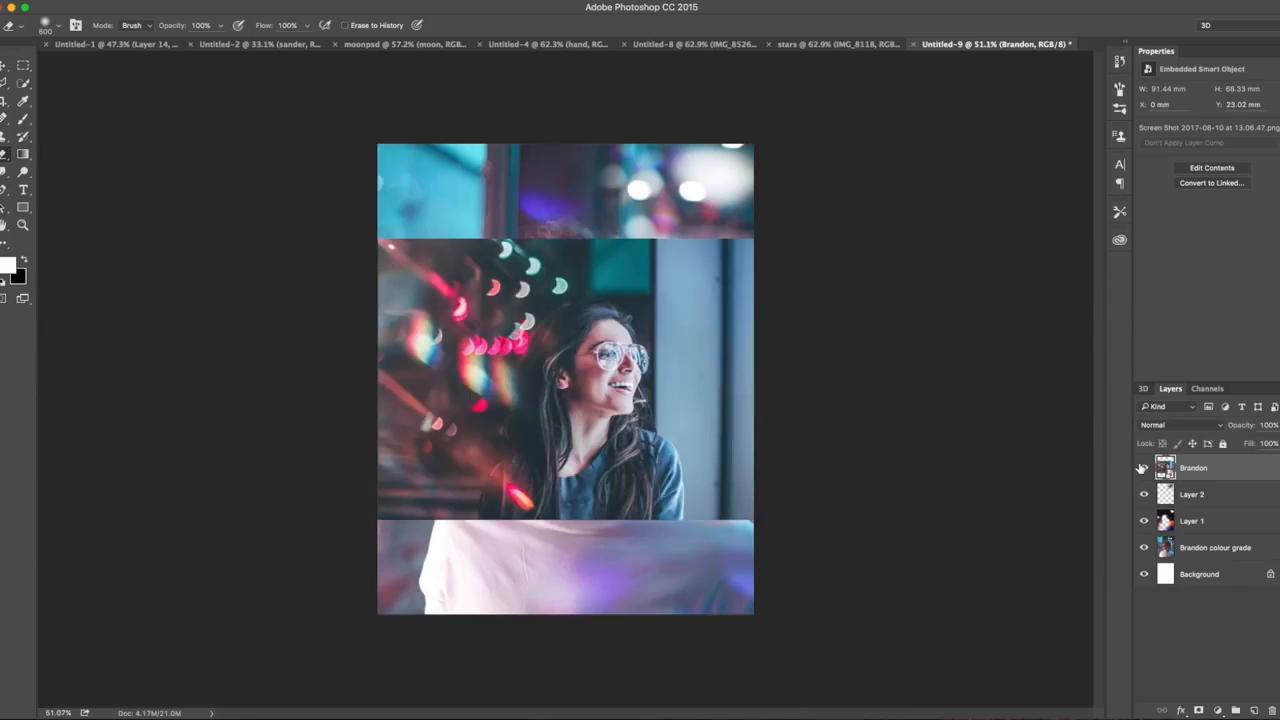
click(1142, 468)
click(1142, 468)
click(1142, 468)
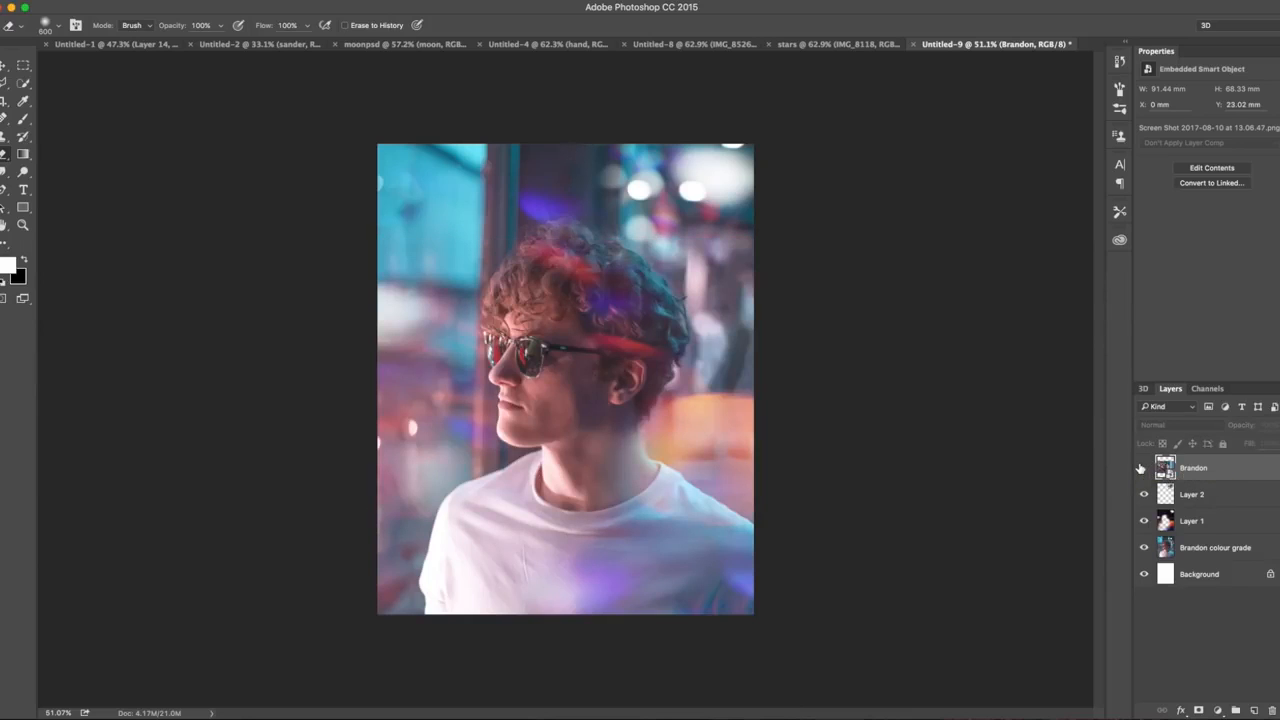
click(1142, 468)
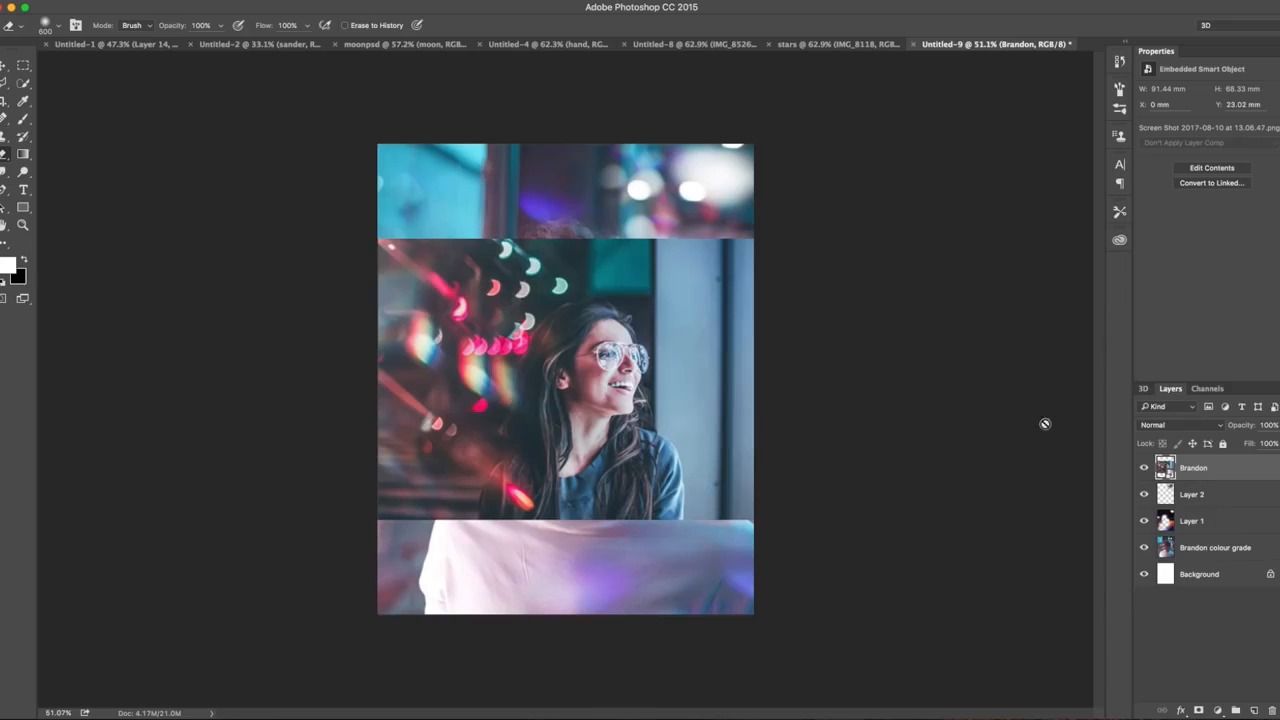
click(1144, 468)
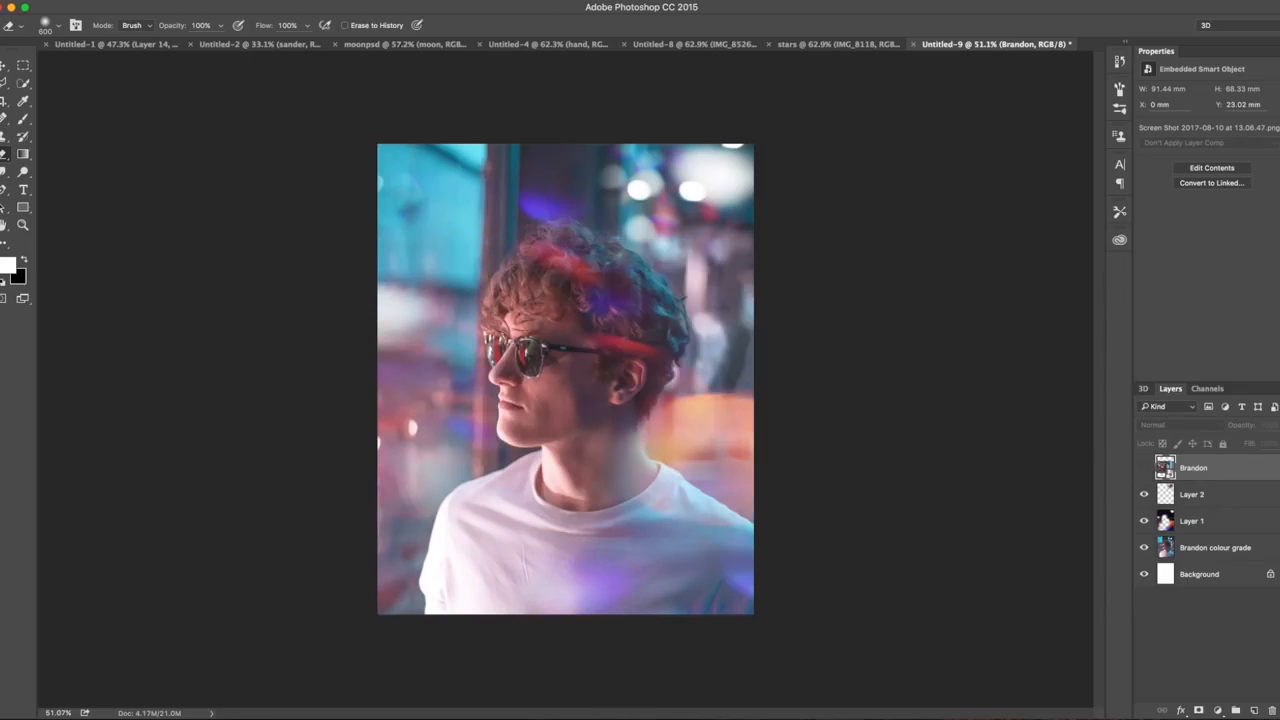
Step: Open Layer 1 in the Camera Raw filter and set Tint to +26, Temperature to -28 and Saturation to -13
click(1190, 516)
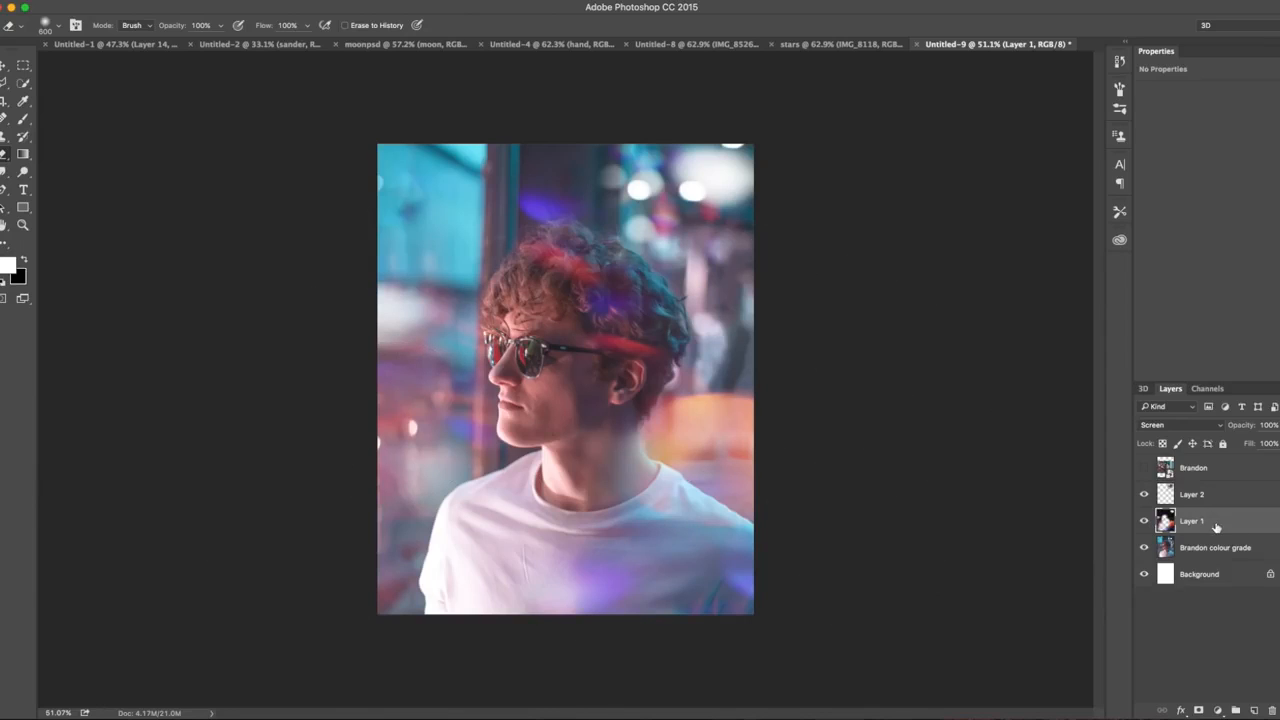
key(super+shift+a)
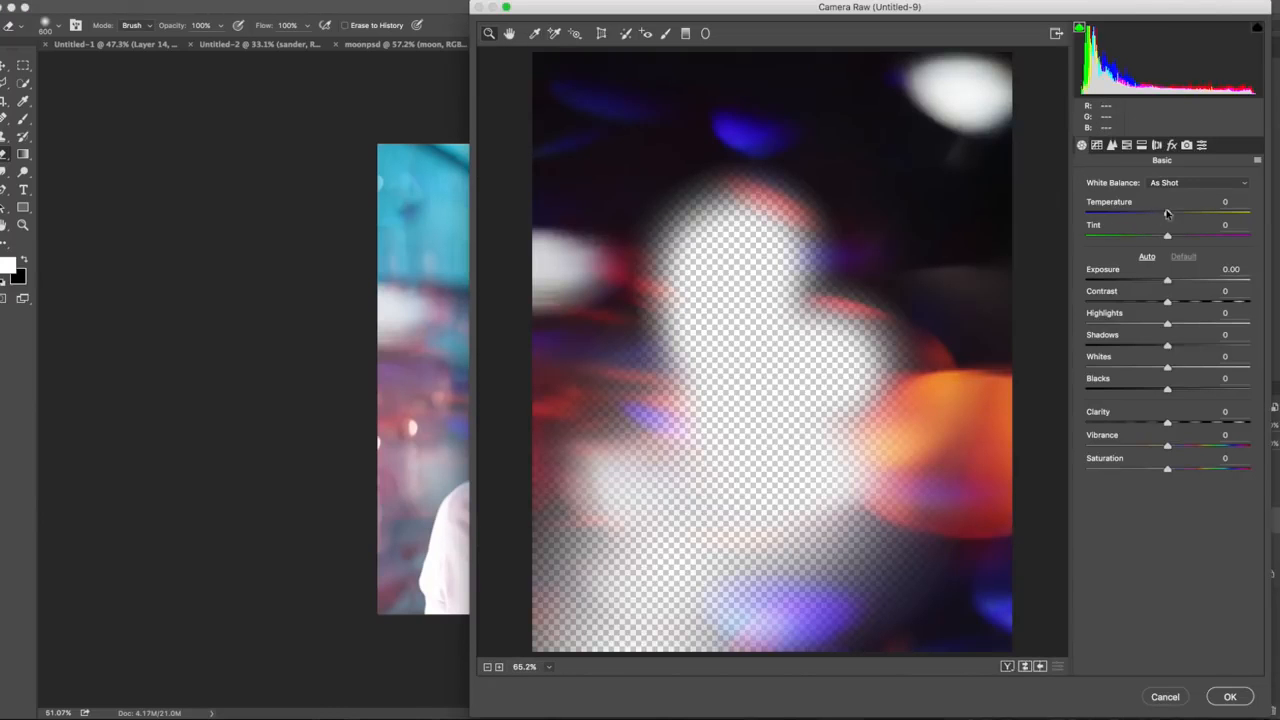
drag(1170, 237, 1146, 213)
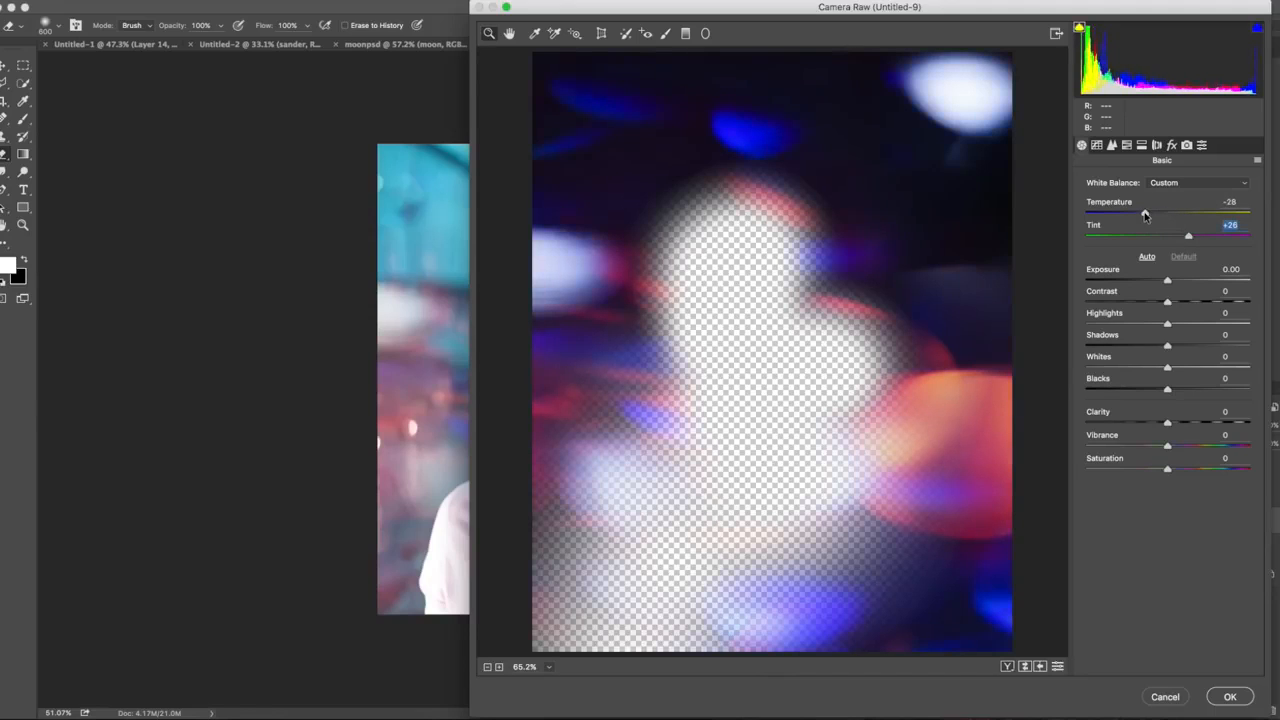
drag(1166, 471, 1157, 471)
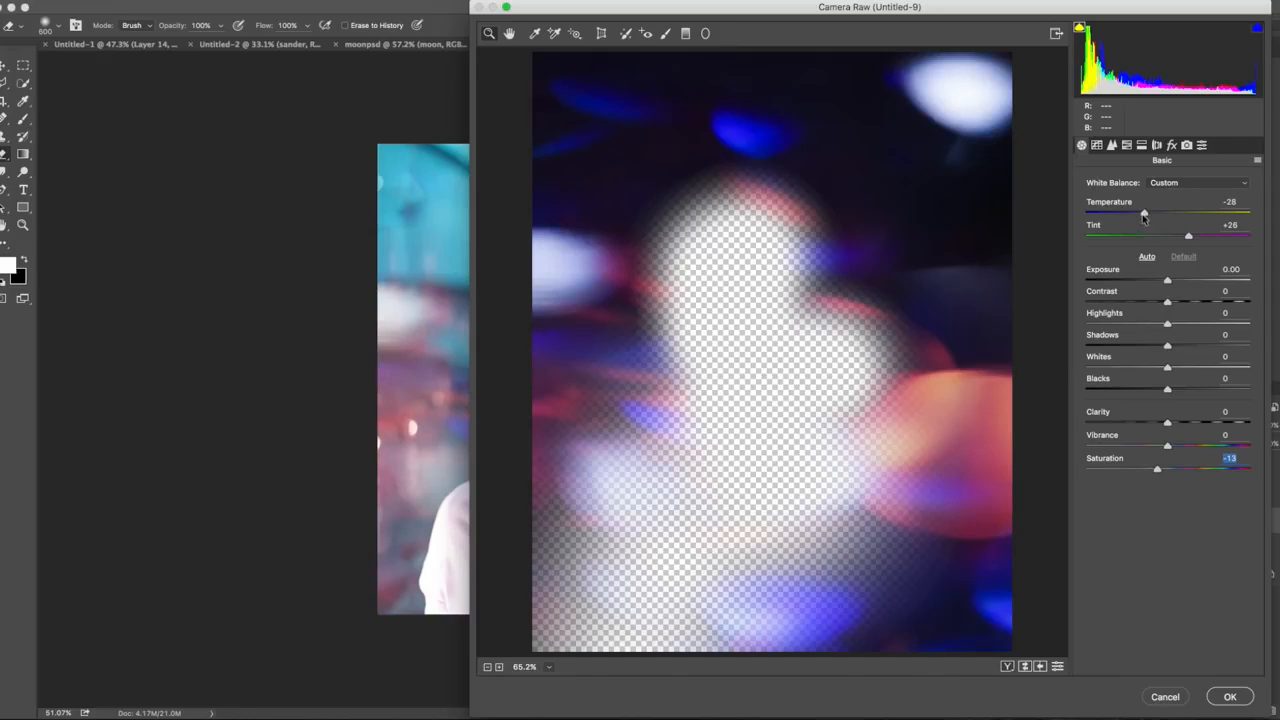
Step: In the camera calibration, set the Blue Primary hue to -66 and the Red Primary hue to -23, and apply the filter
click(1201, 147)
click(1154, 147)
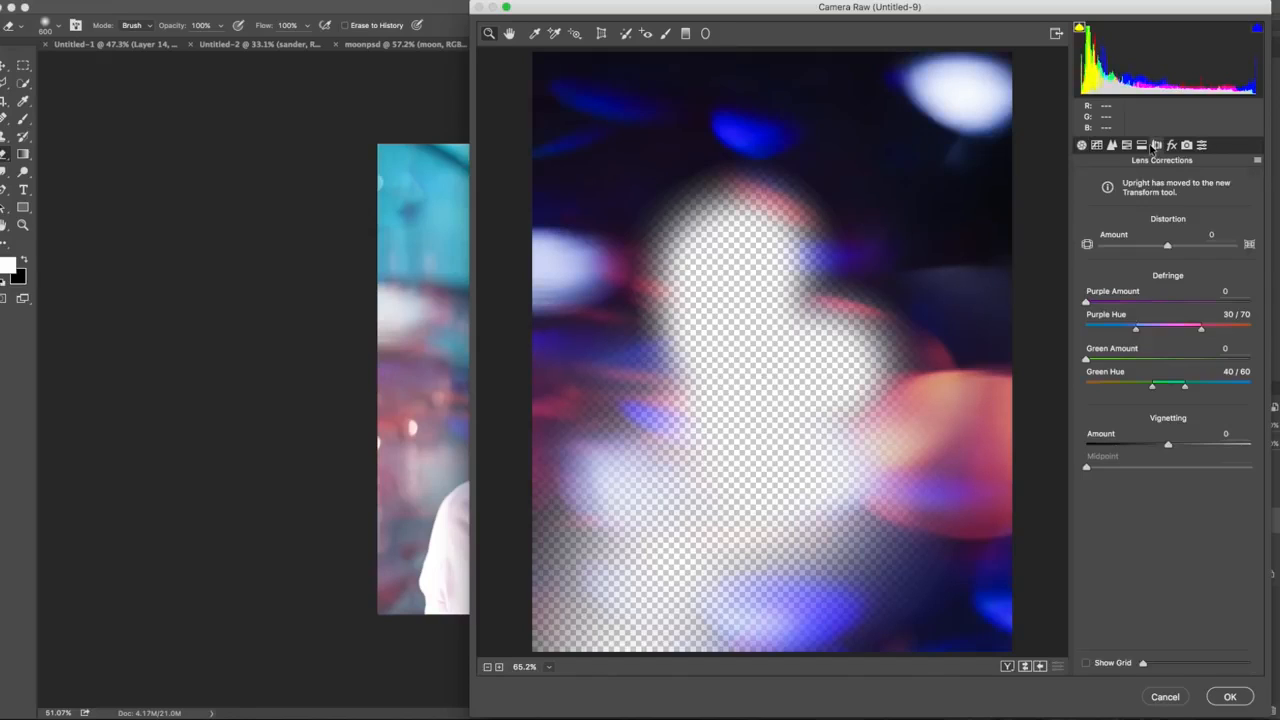
click(1187, 146)
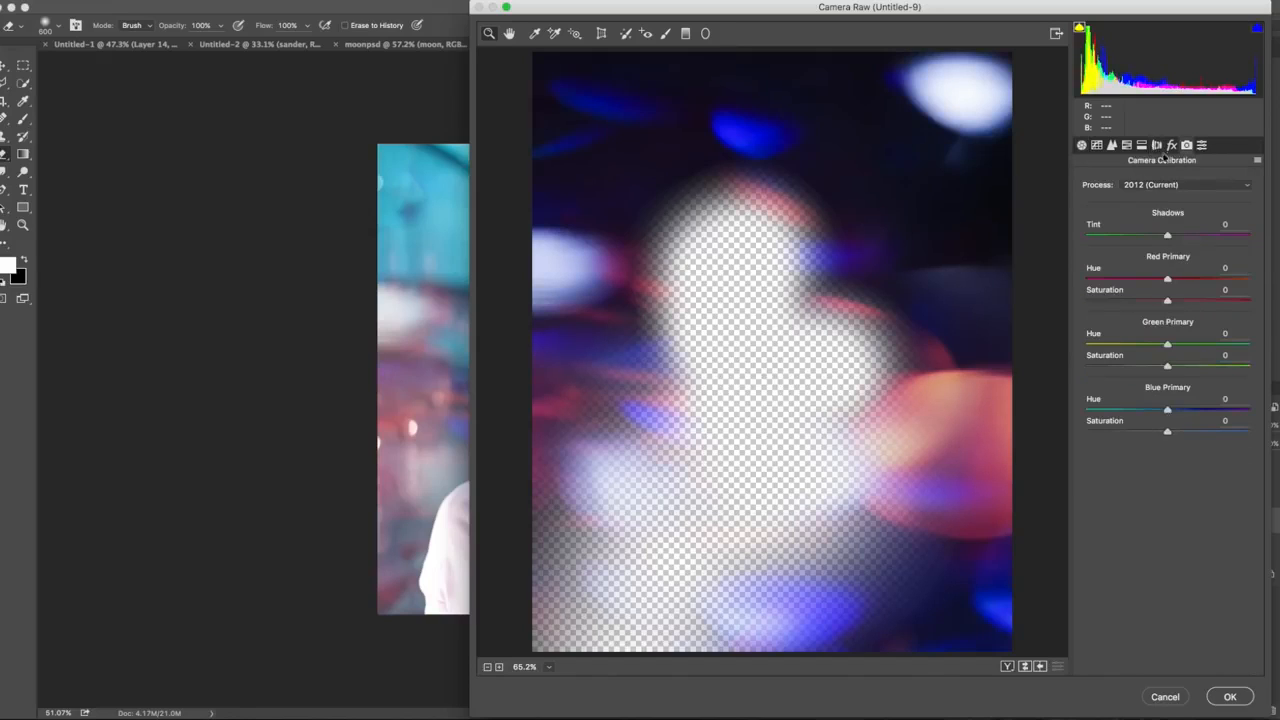
drag(1167, 410, 1100, 416)
click(1148, 281)
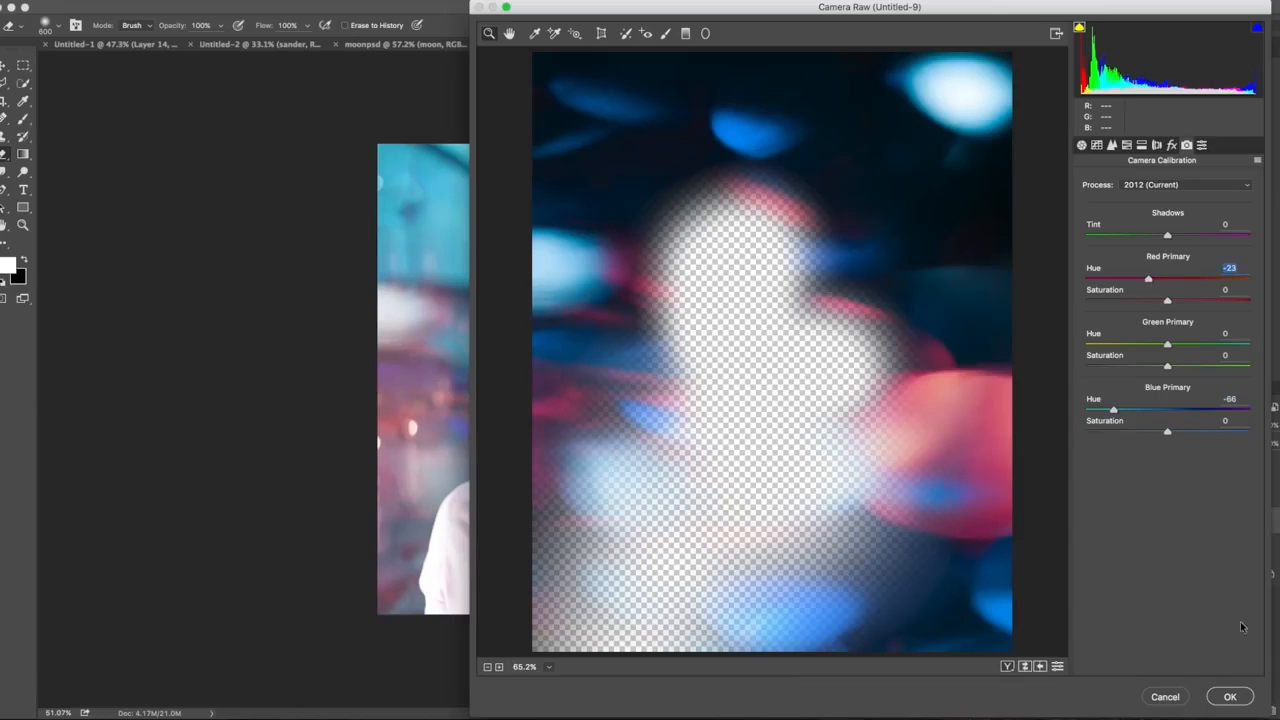
click(1237, 698)
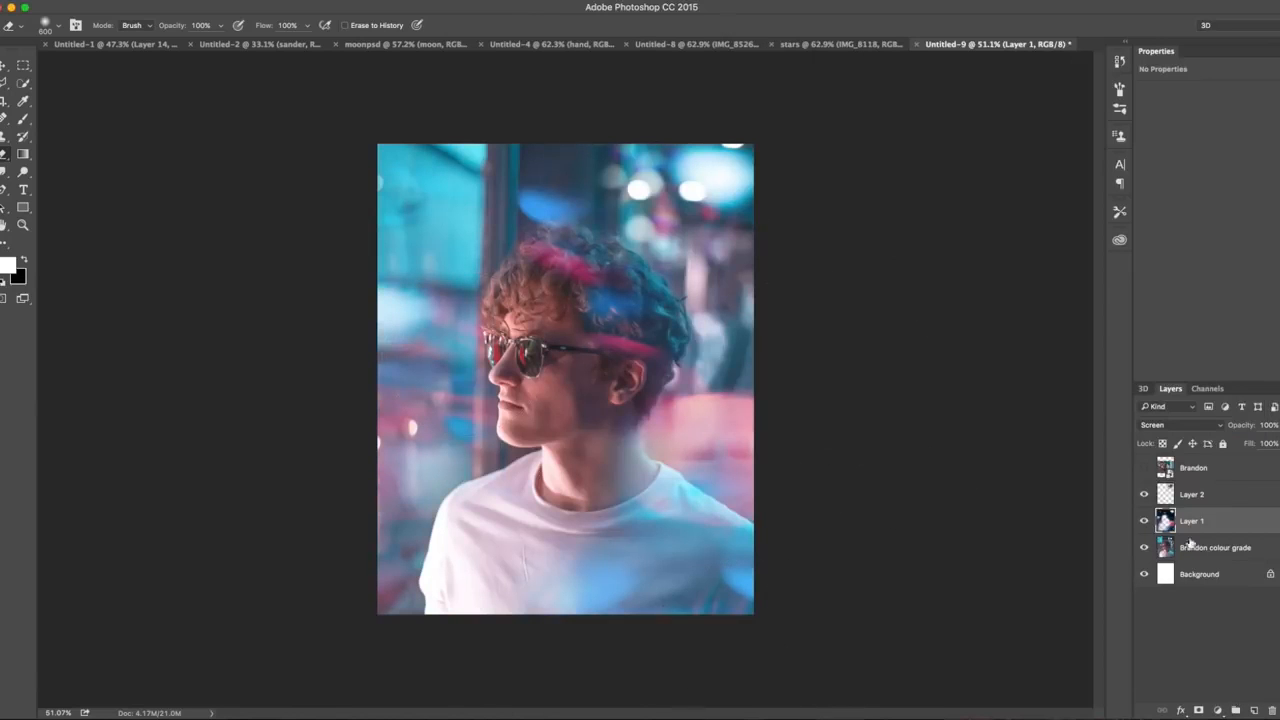
Step: Examine the reference photo up close against the recoloured portrait, then hide the reference again
click(1145, 470)
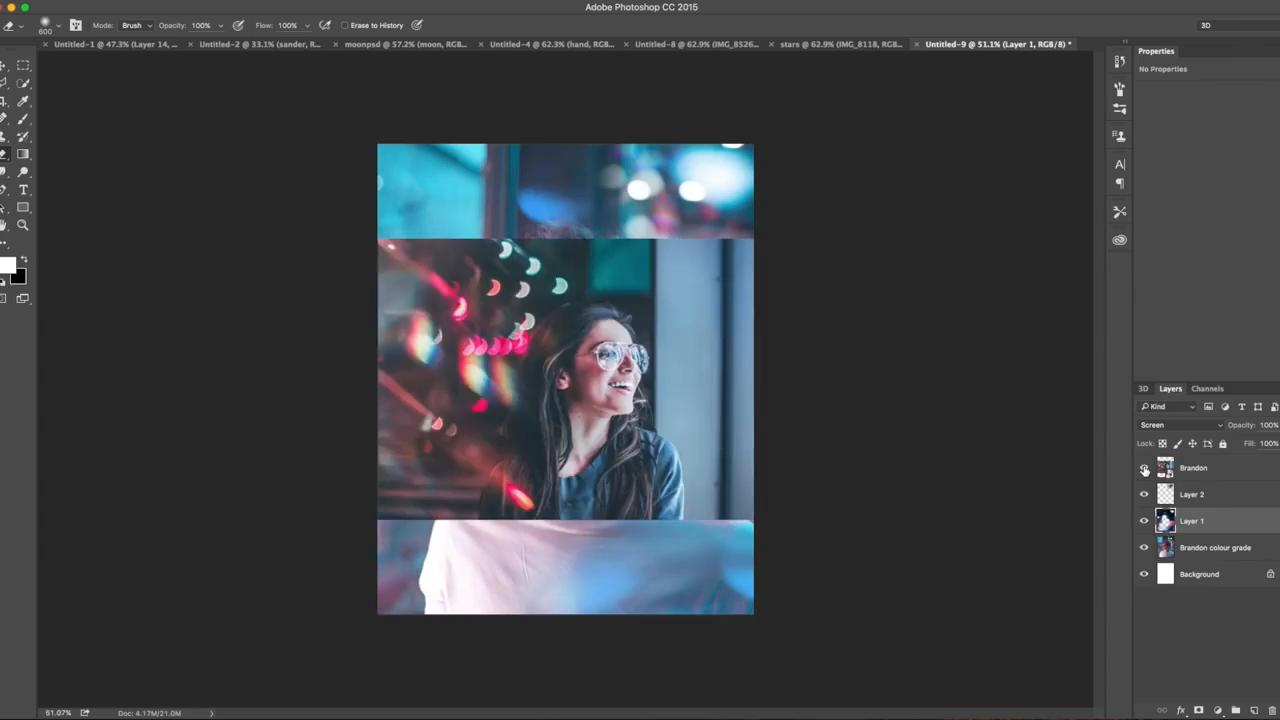
scroll(714, 357, up, 3)
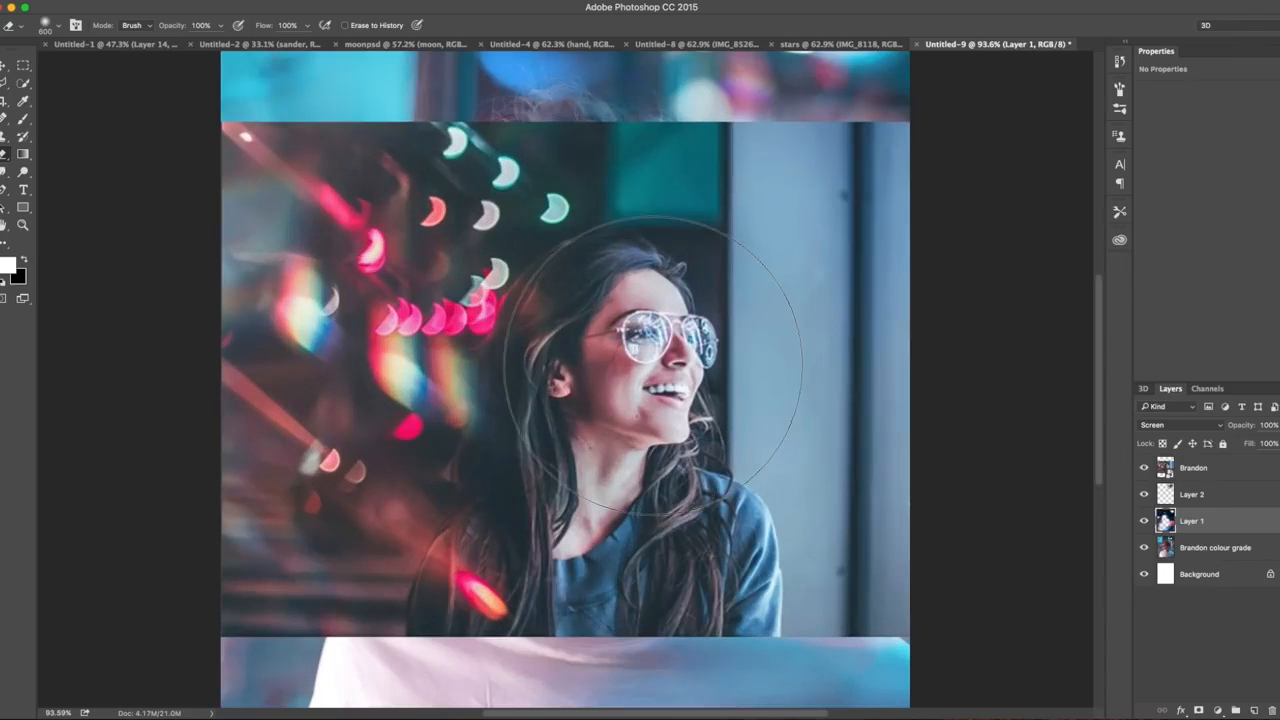
key(v)
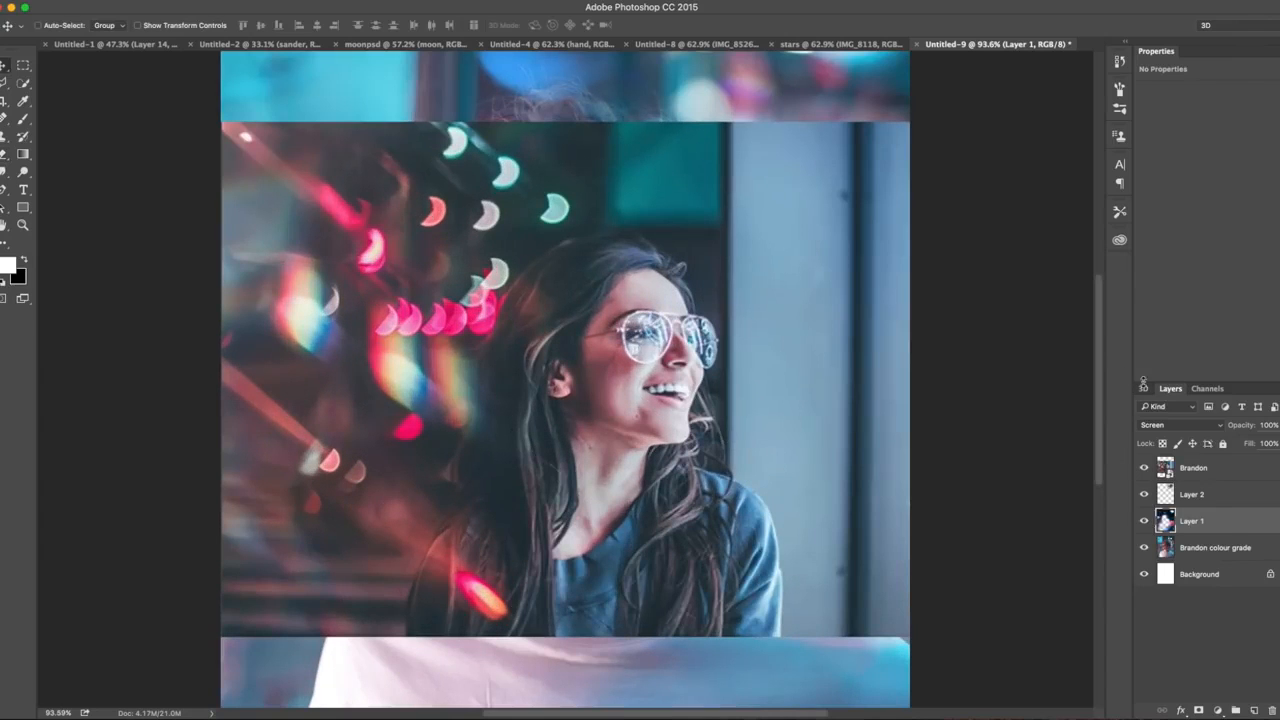
click(1144, 467)
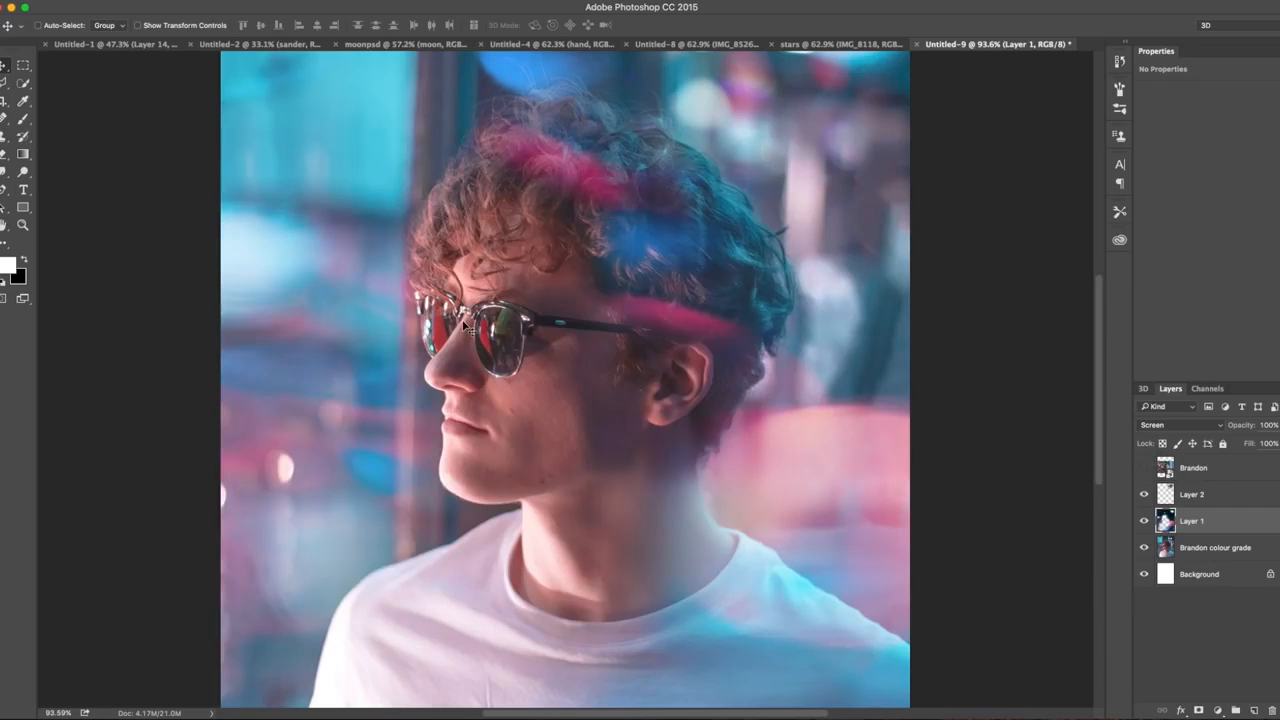
scroll(470, 325, down, 3)
scroll(462, 325, down, 1)
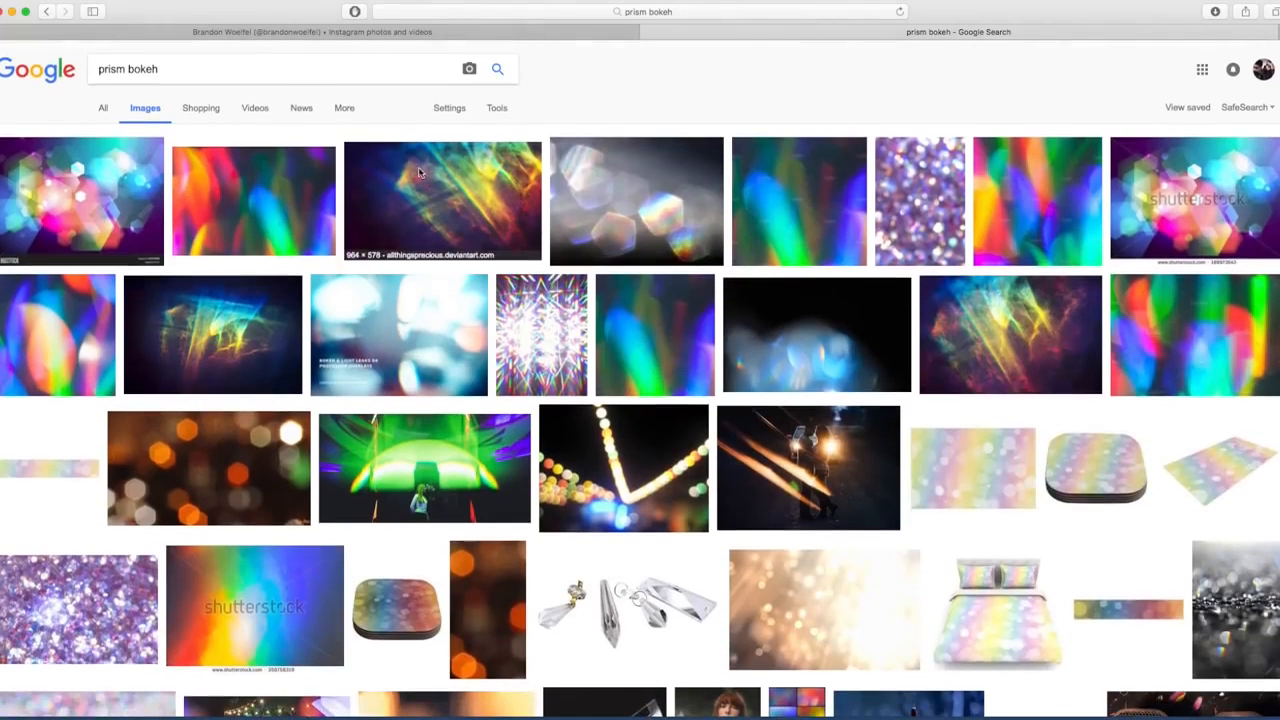
Step: Switch to the Google Images page in the browser and search for "bokeh"
triple_click(100, 72)
text(bokeh)
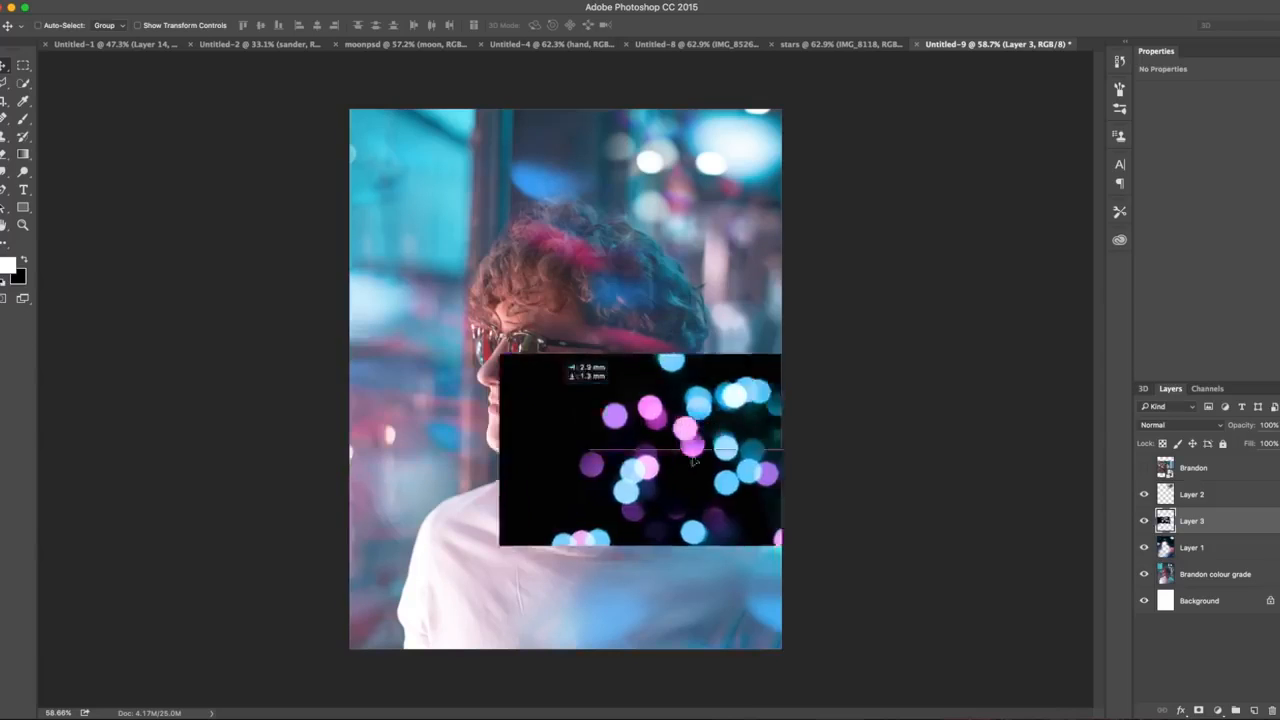
Step: Move the blue and pink bokeh image to the canvas's left edge, set its blend mode to Screen and pick the Eraser tool
drag(693, 460, 544, 471)
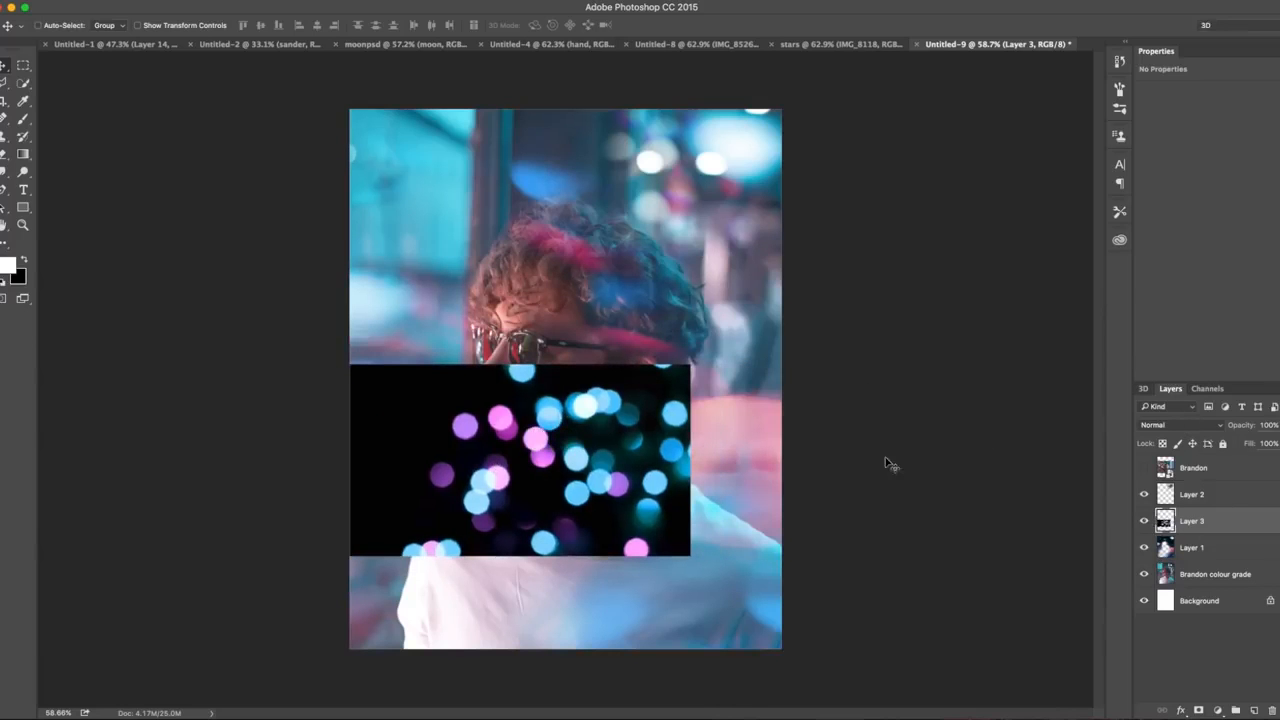
click(1179, 428)
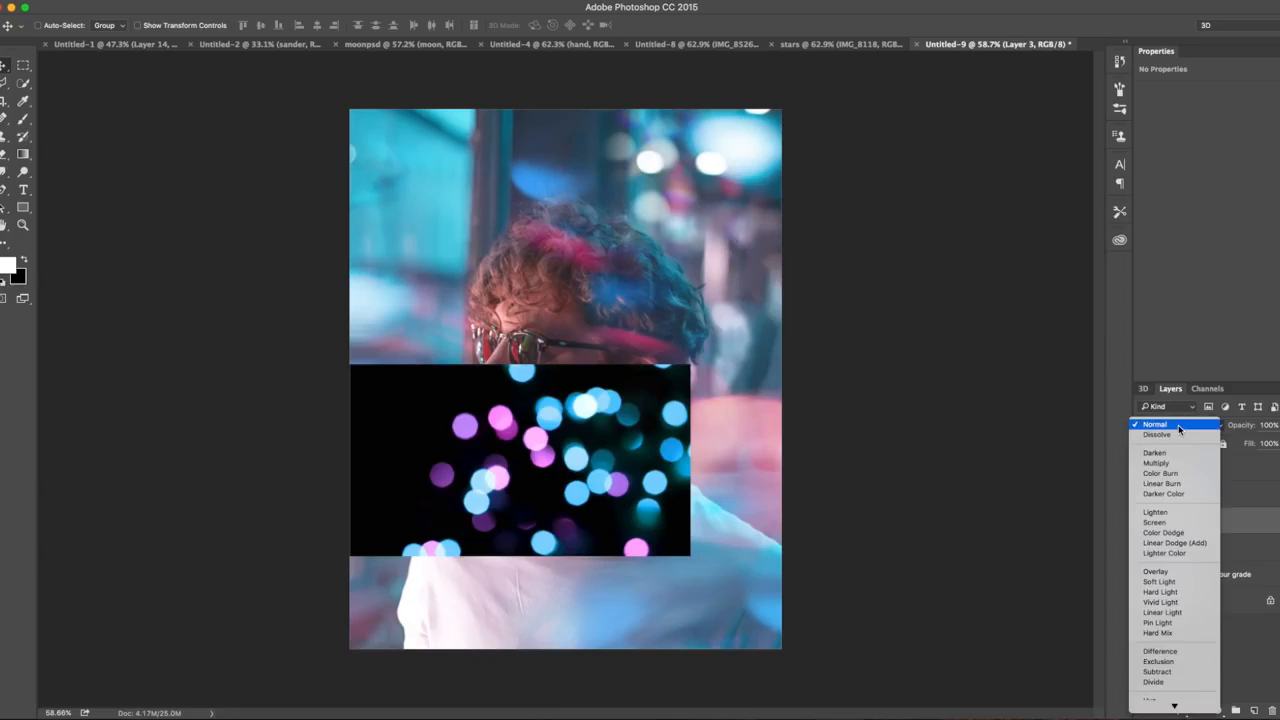
click(1165, 522)
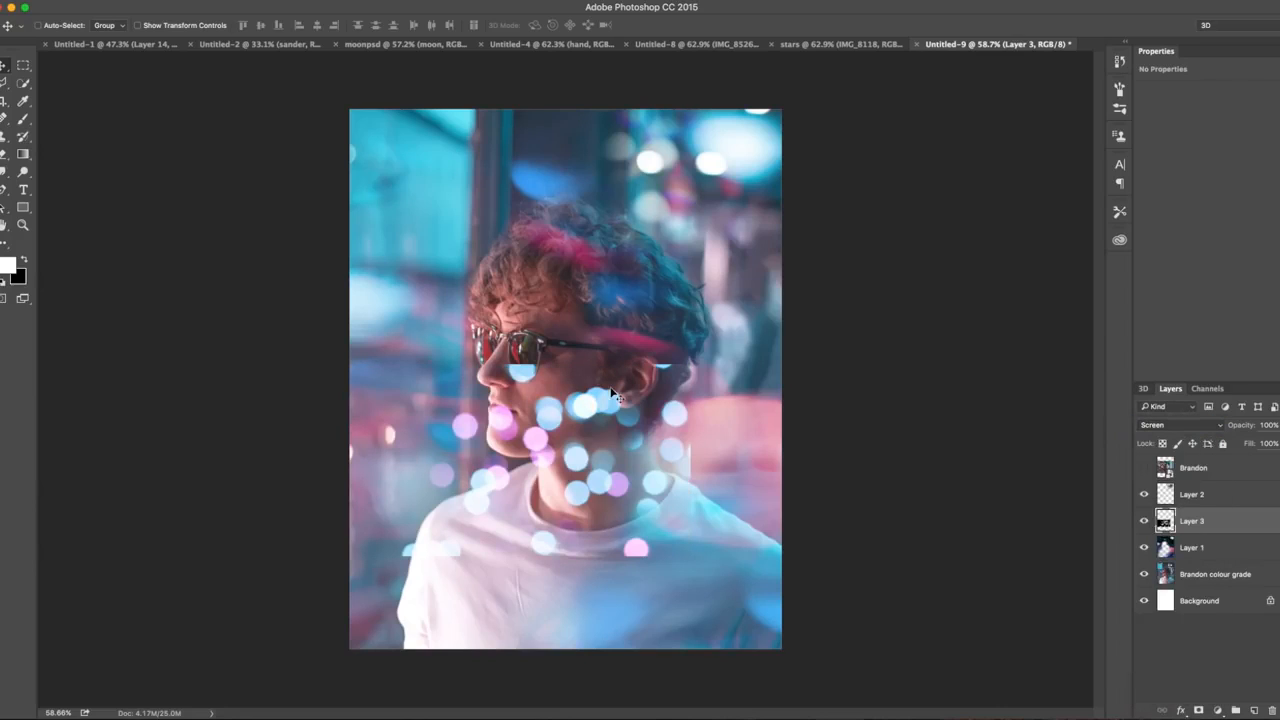
key(e)
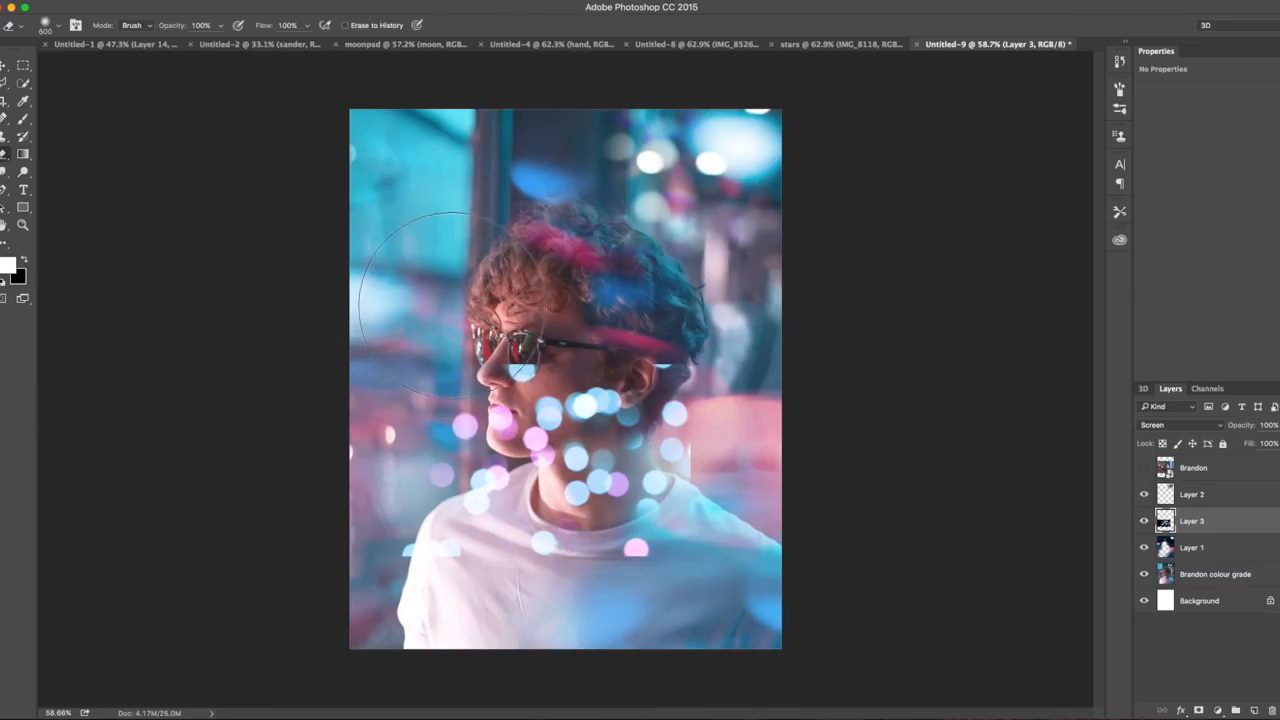
Step: Erase the hard edges of the bokeh image around the nose and beside the neck with a 150 px eraser
key(bracketleft)
key(bracketleft)
key(bracketleft)
mouse_move(490, 346)
mouse_down()
mouse_move(672, 357)
mouse_move(711, 421)
mouse_move(712, 472)
mouse_up()
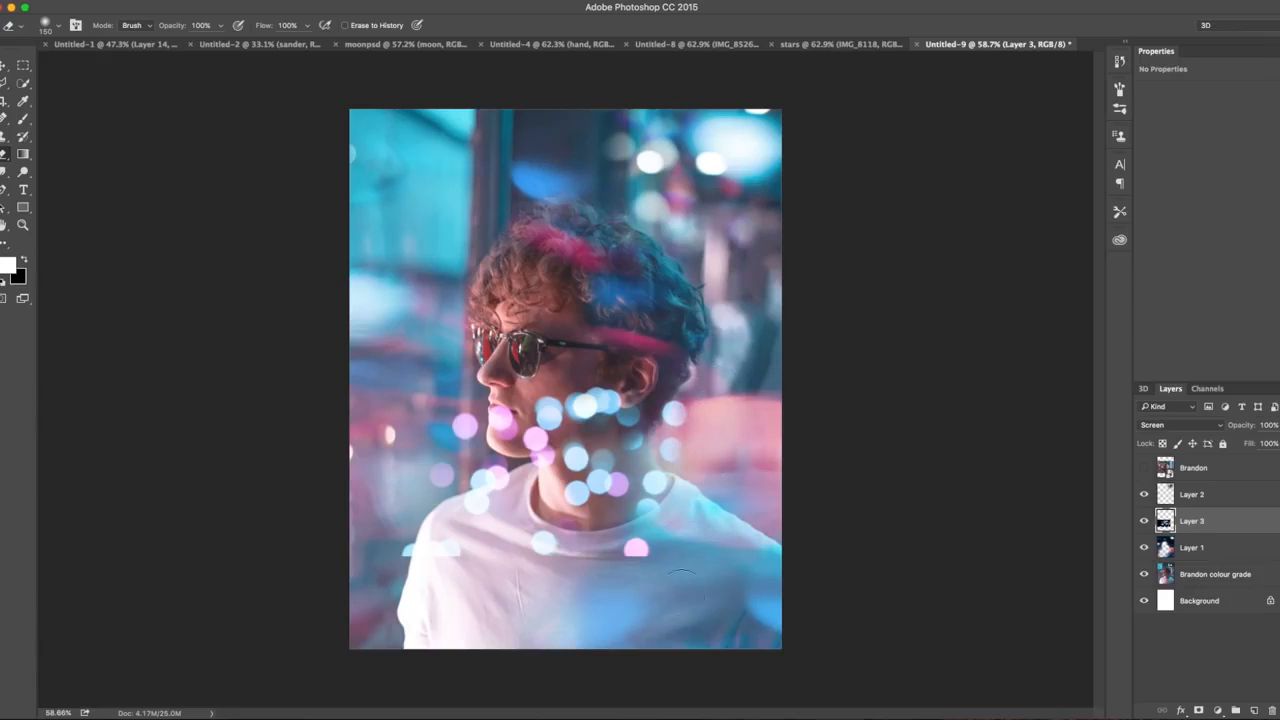
Step: Move the bokeh layer up over the face and scale it down to cover the near lens of the sunglasses
key(v)
drag(580, 428, 569, 384)
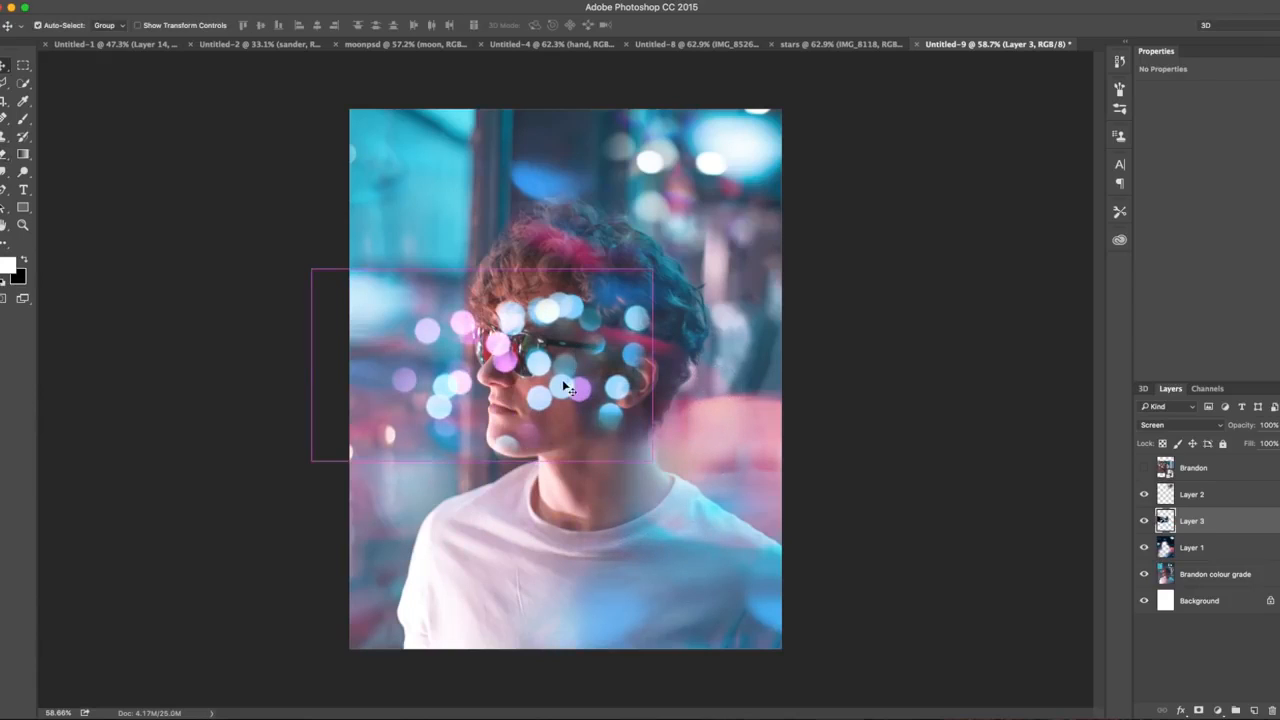
key(ctrl+t)
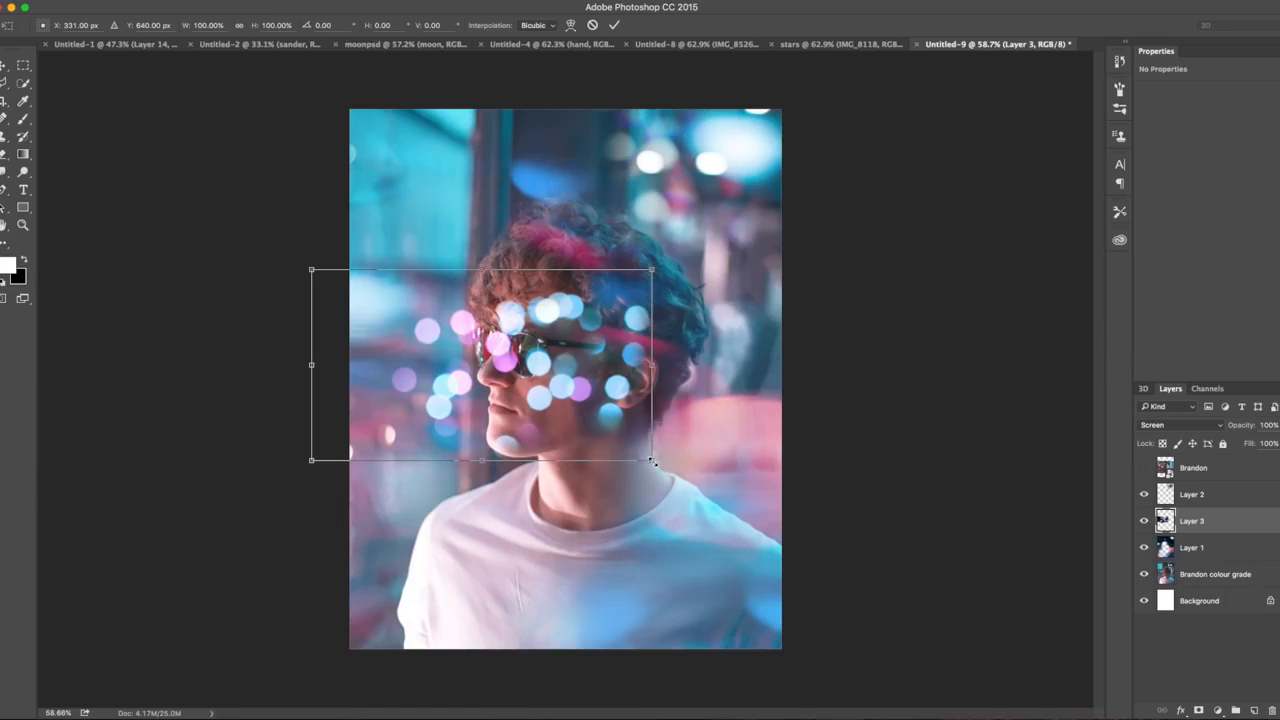
drag(652, 462, 536, 365)
key(super+equal)
key(super+equal)
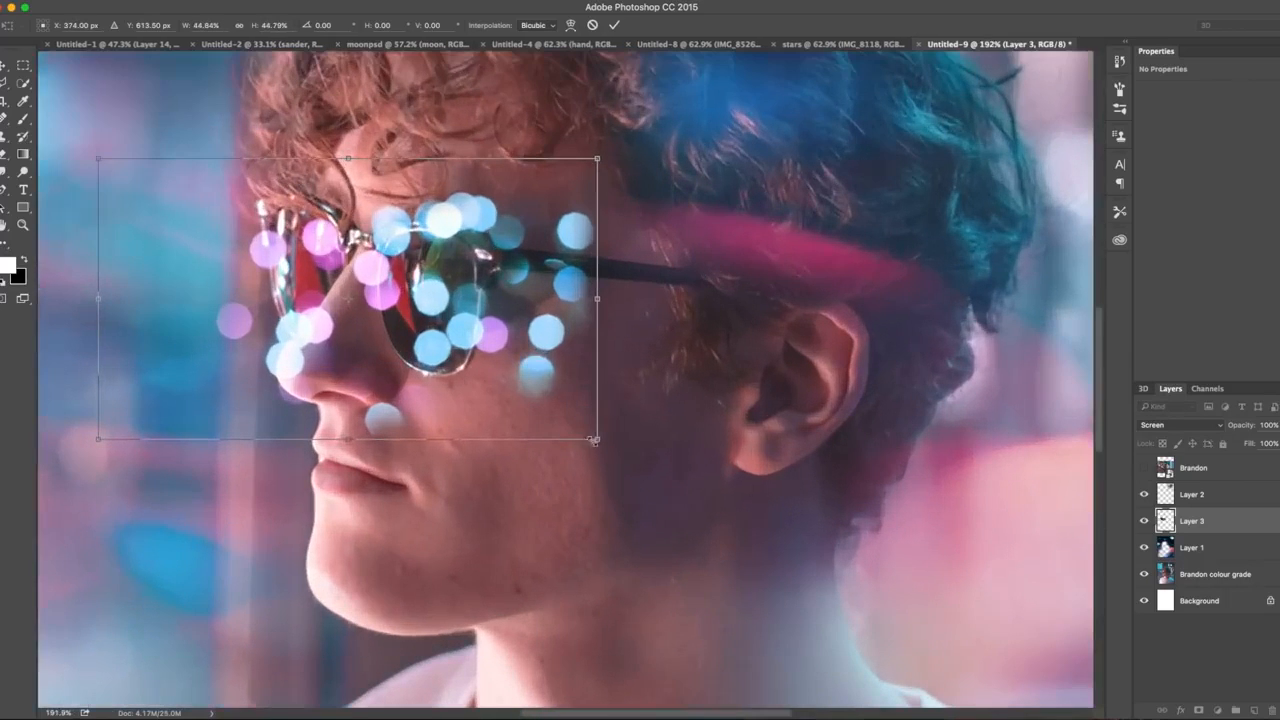
drag(593, 439, 330, 285)
key(Return)
Step: Erase the bokeh dots spilling outside the near lens with a 10 px eraser, then enlarge the brush to 30 px
key(e)
key(super+equal)
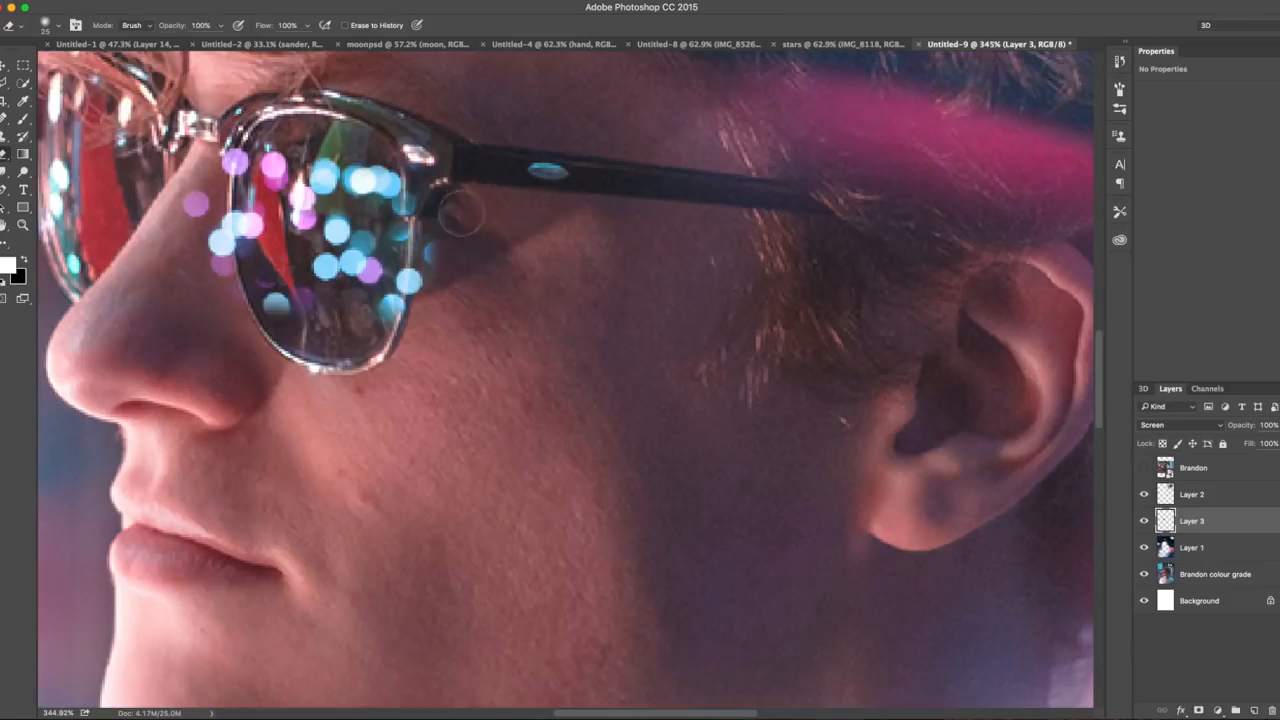
key(bracketleft)
key(bracketleft)
click(424, 254)
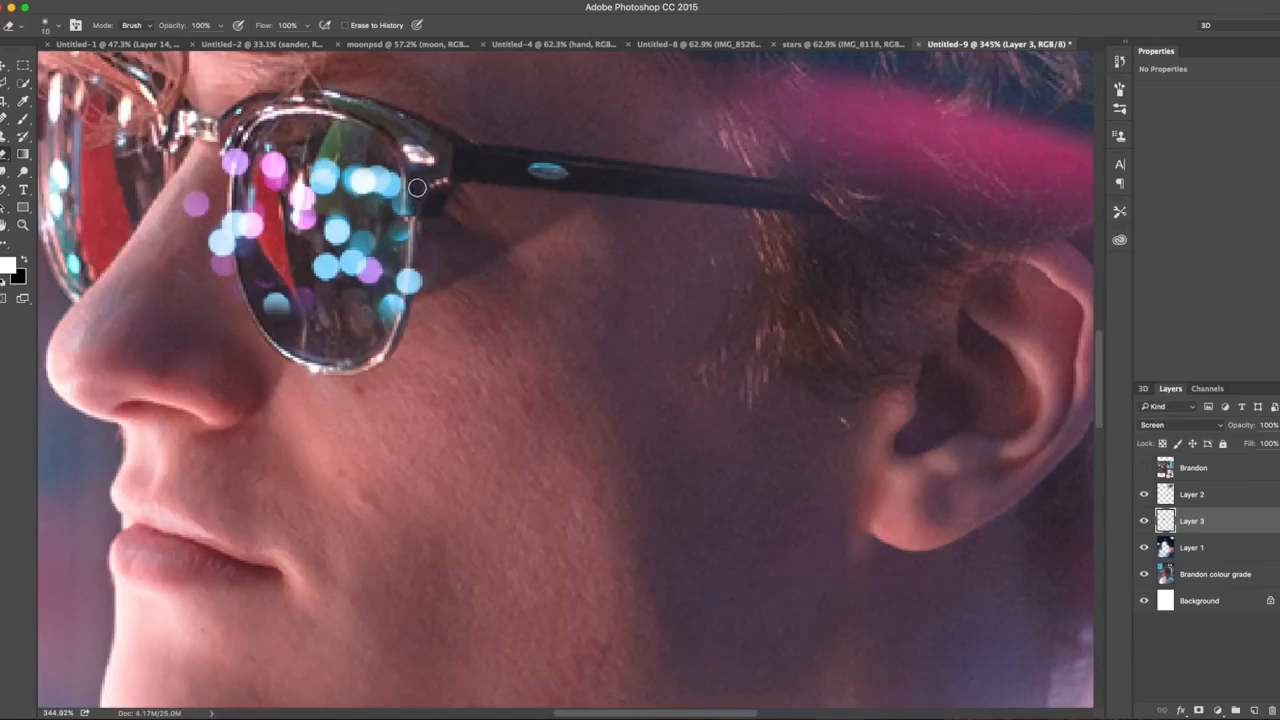
drag(417, 188, 417, 311)
key(super+minus)
key(super+minus)
key(bracketright)
key(bracketright)
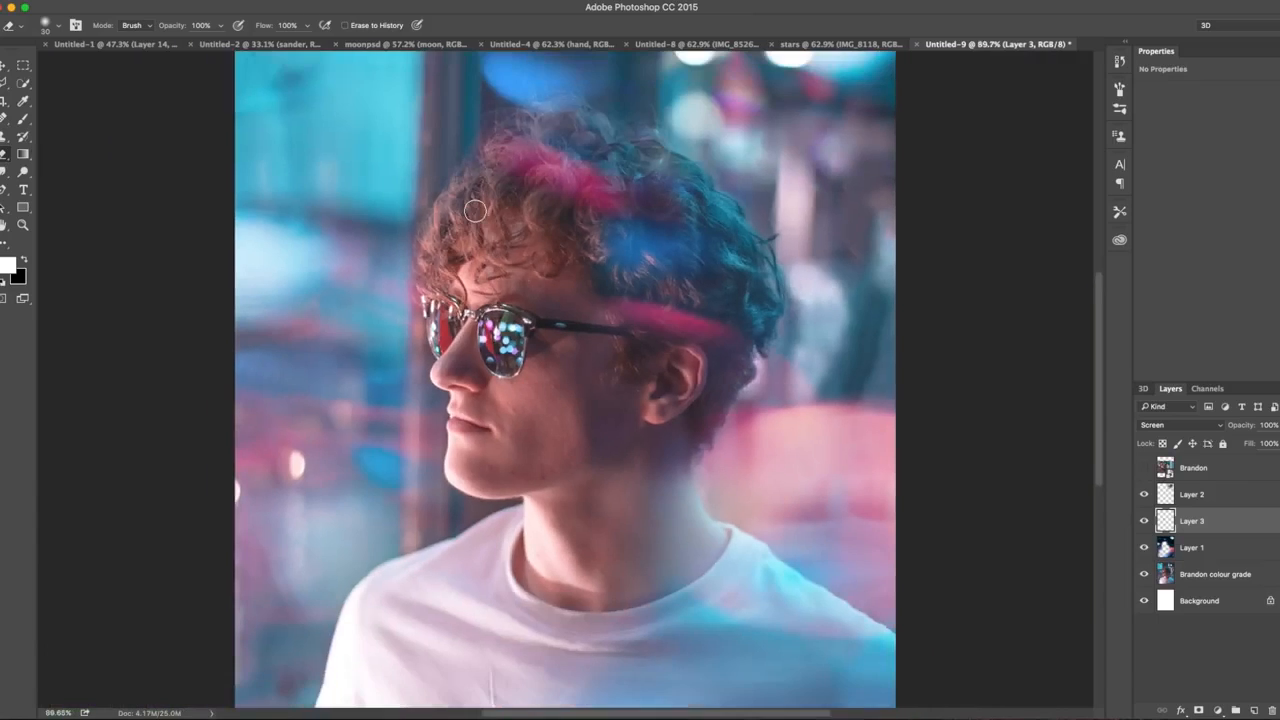
Step: Find the Warp transform by searching for "warp" and bend the bokeh layer to follow the shape of the sunglasses lens
key(super+minus)
key(super+plus)
key(super+plus)
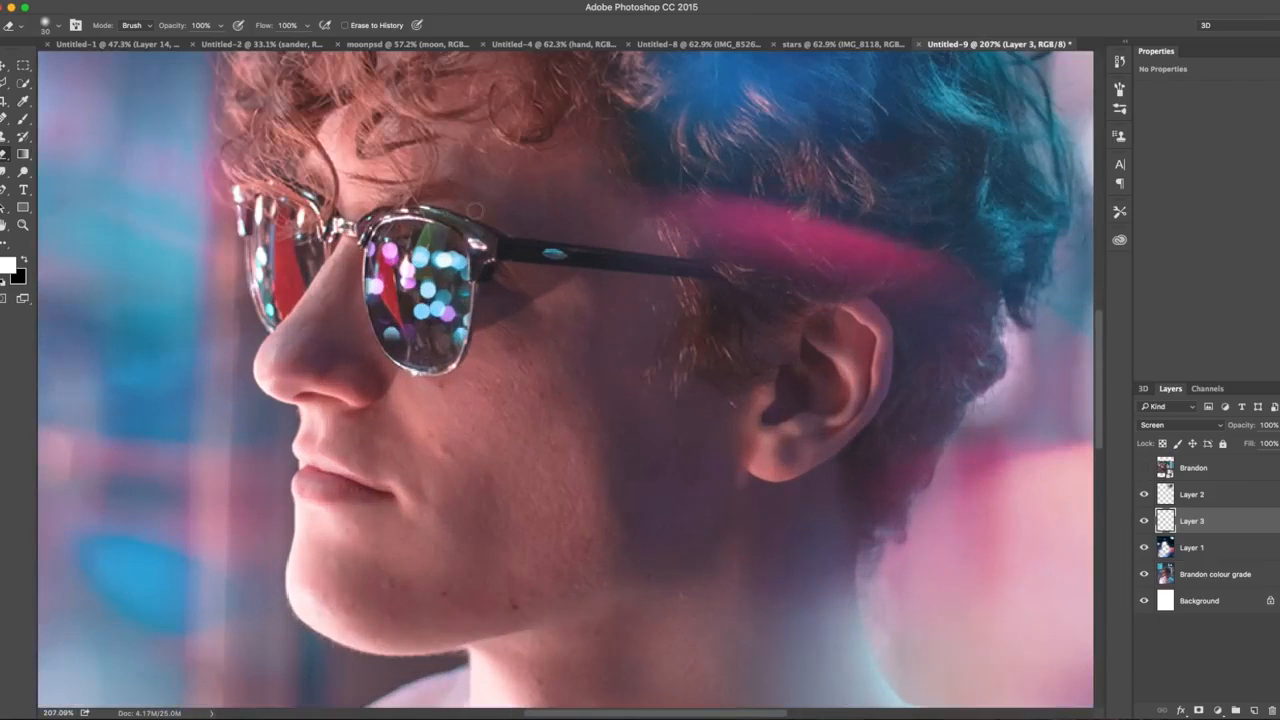
key(super+shift+slash)
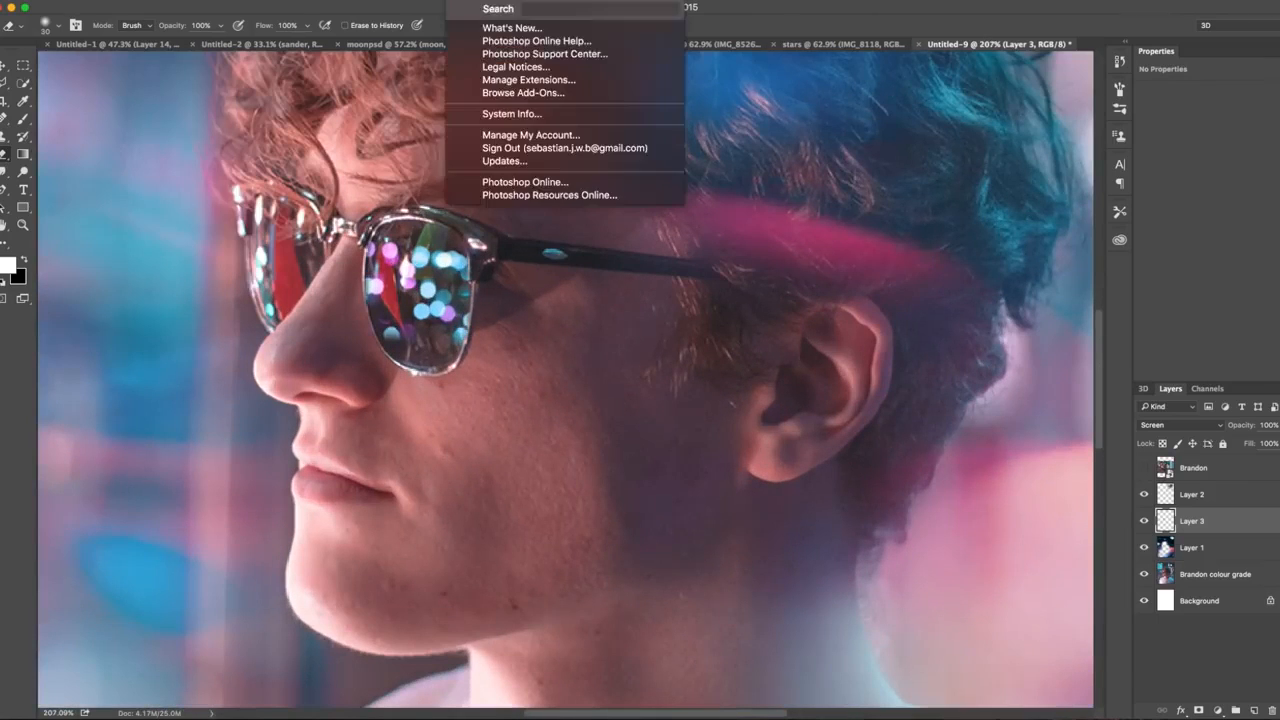
text(warp)
mouse_move(517, 46)
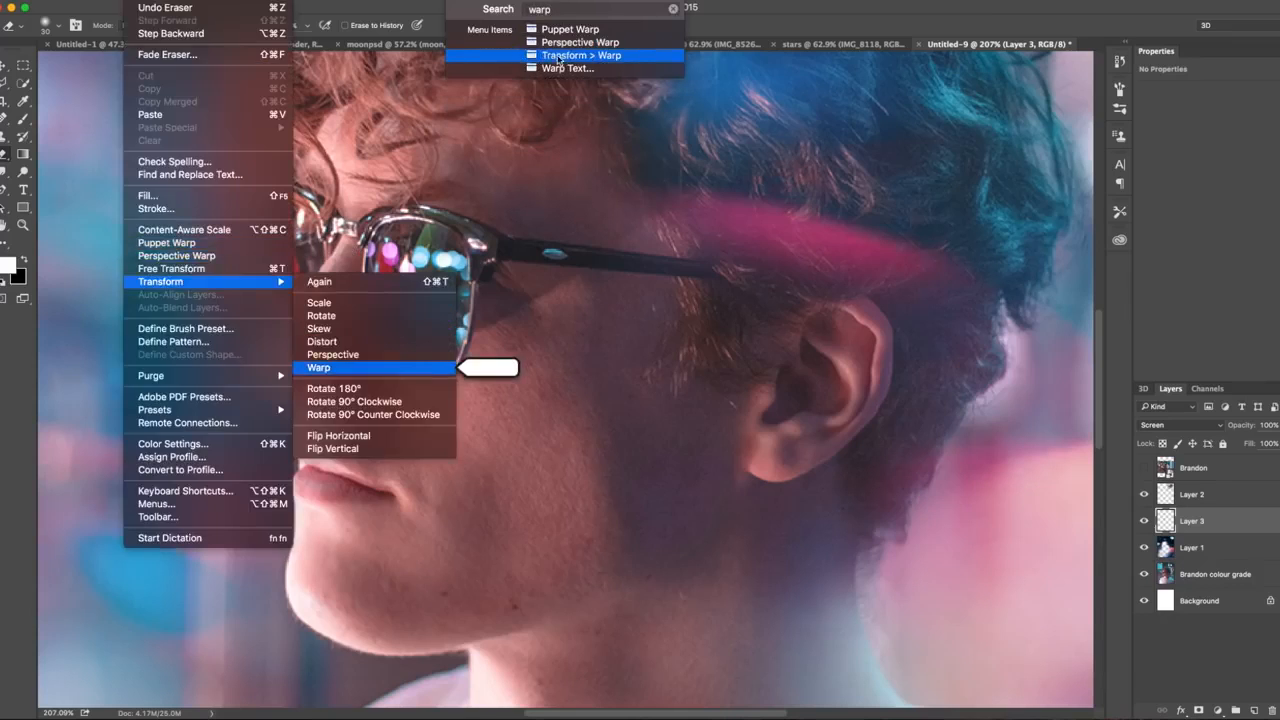
click(560, 56)
drag(403, 285, 392, 286)
drag(274, 190, 298, 184)
drag(271, 366, 309, 362)
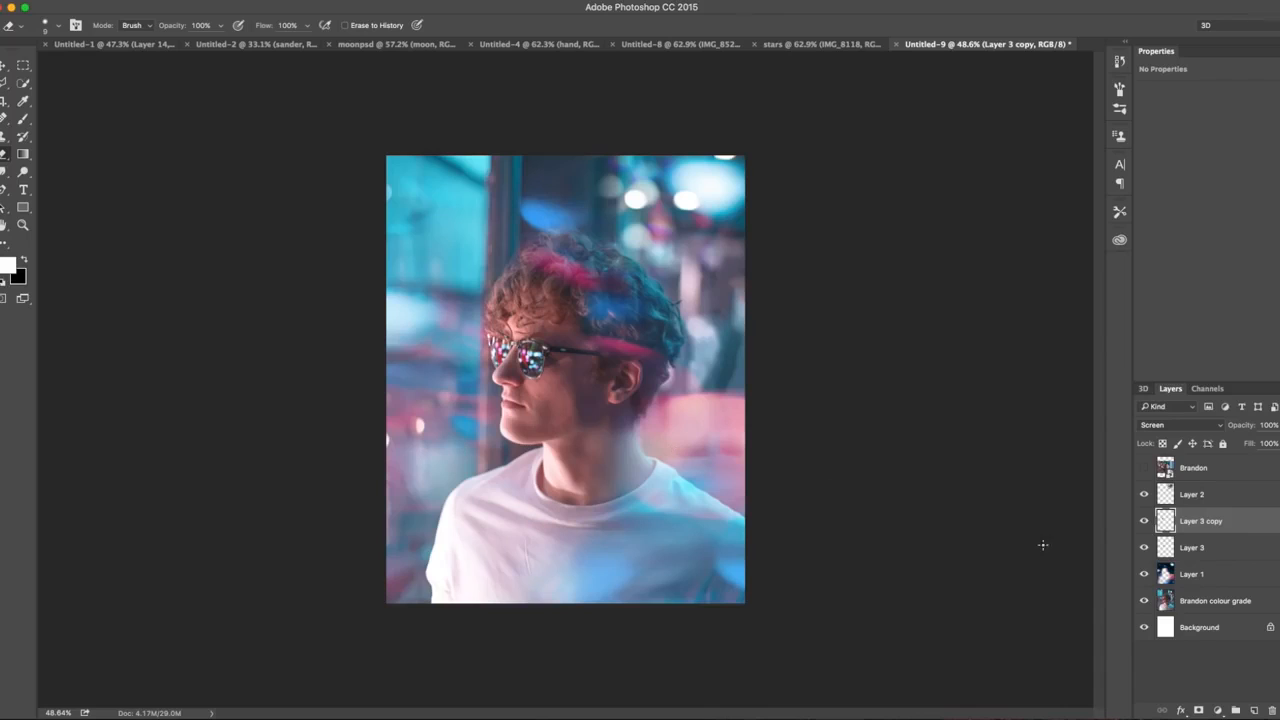
Step: Select Layer 3 together with Layer 3 copy and put the two bokeh layers into a group
shift+click(1193, 549)
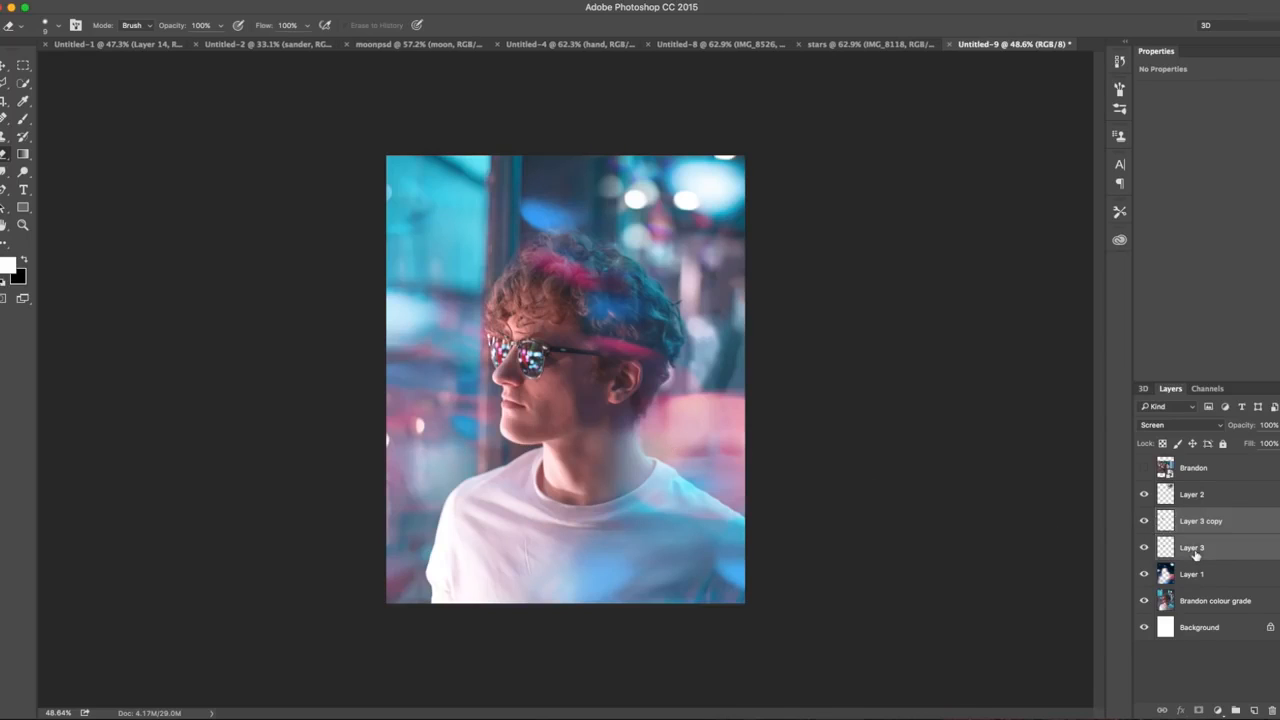
drag(1193, 549, 1236, 710)
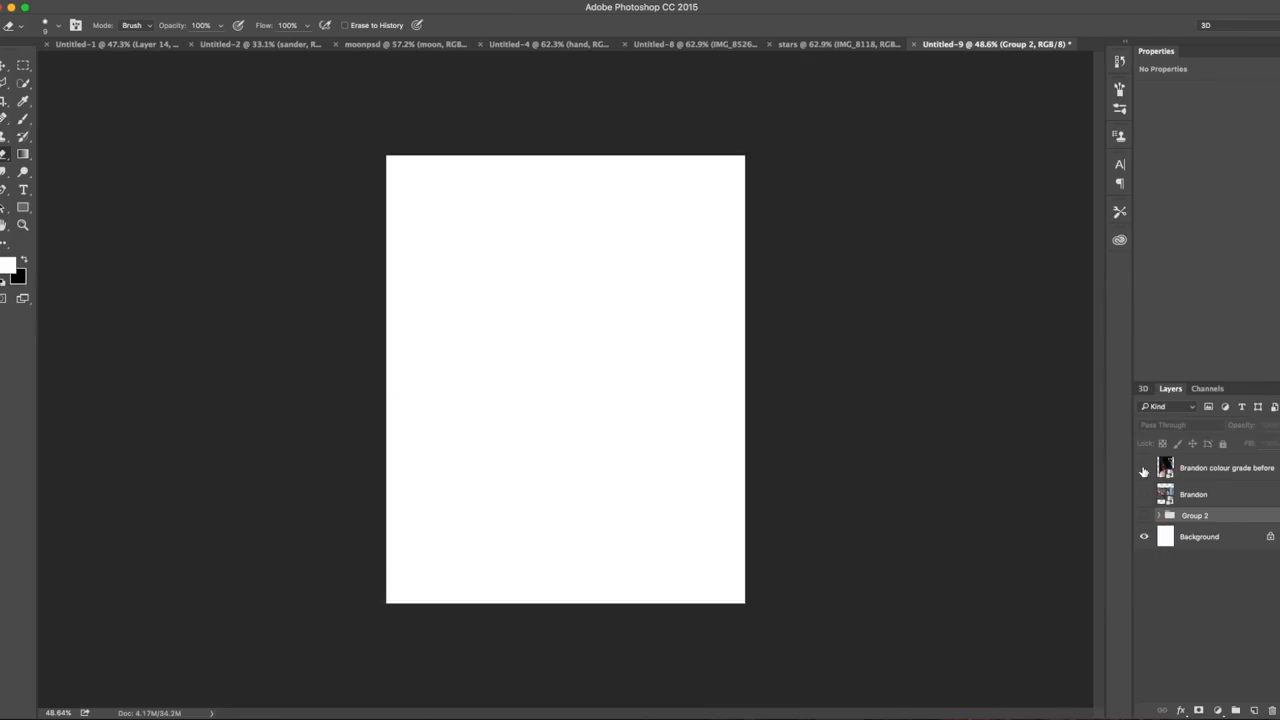
Step: Show the ungraded portrait, move the reference photo's layer above it, and briefly show the reference before hiding it again
click(1144, 468)
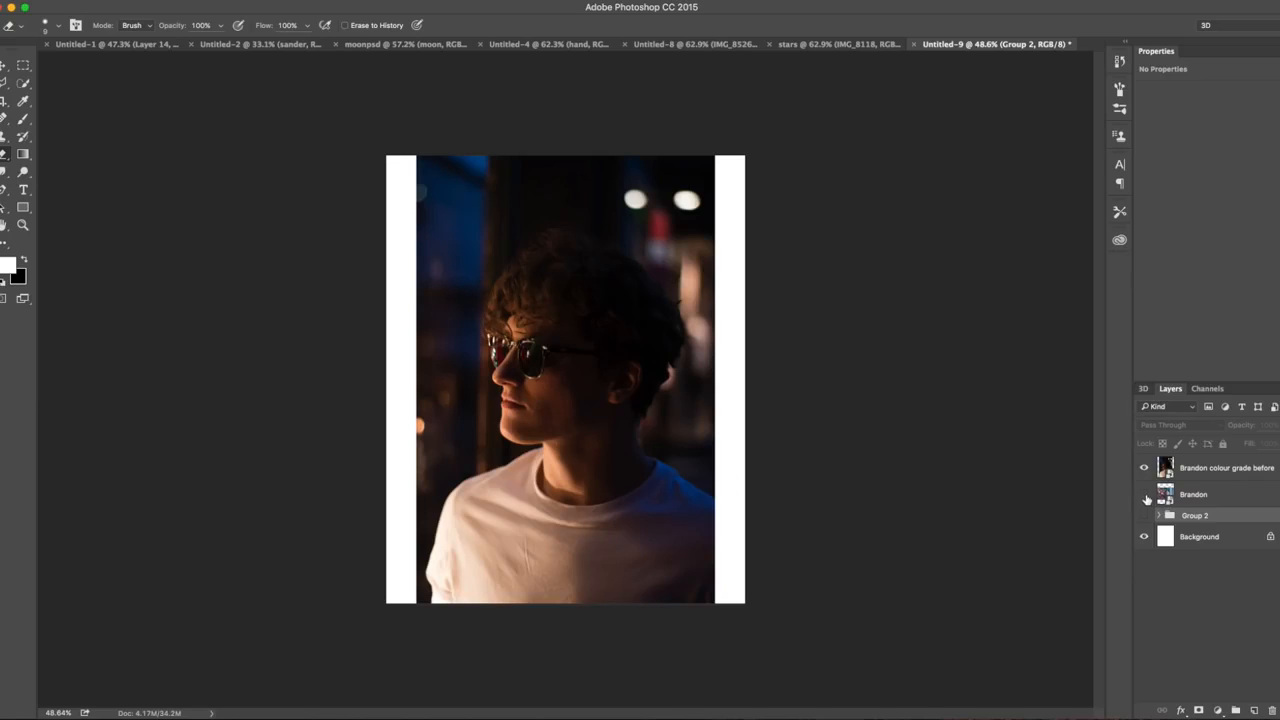
drag(1165, 494, 1189, 470)
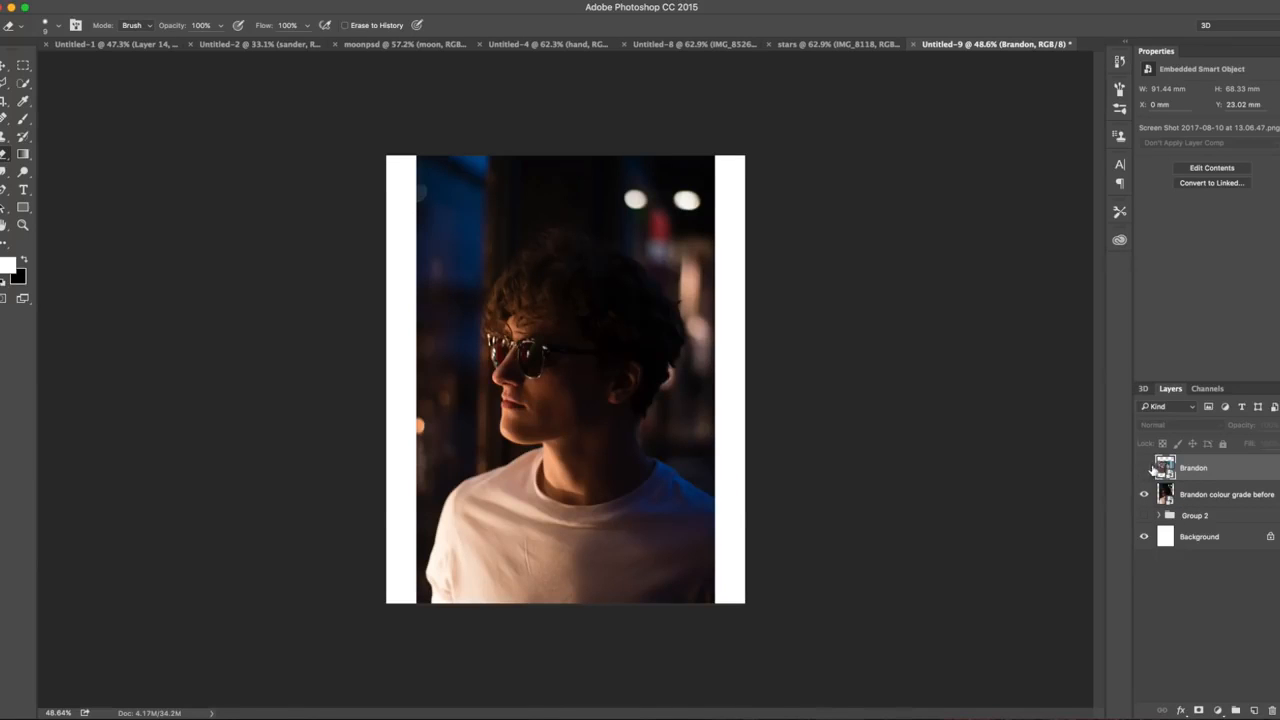
click(1145, 468)
click(1145, 469)
Step: Show Group 2 and toggle the ungraded portrait to compare before and after, leaving the ungraded version hidden
click(1145, 517)
click(1144, 495)
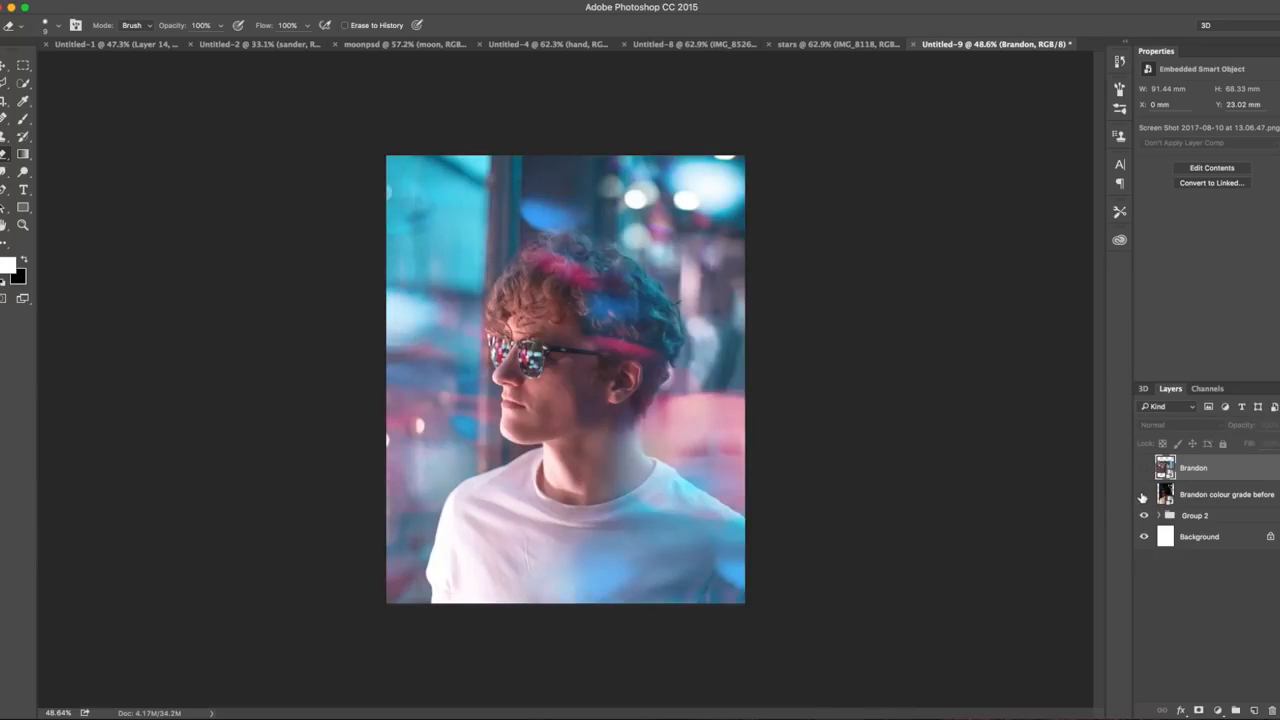
click(1144, 495)
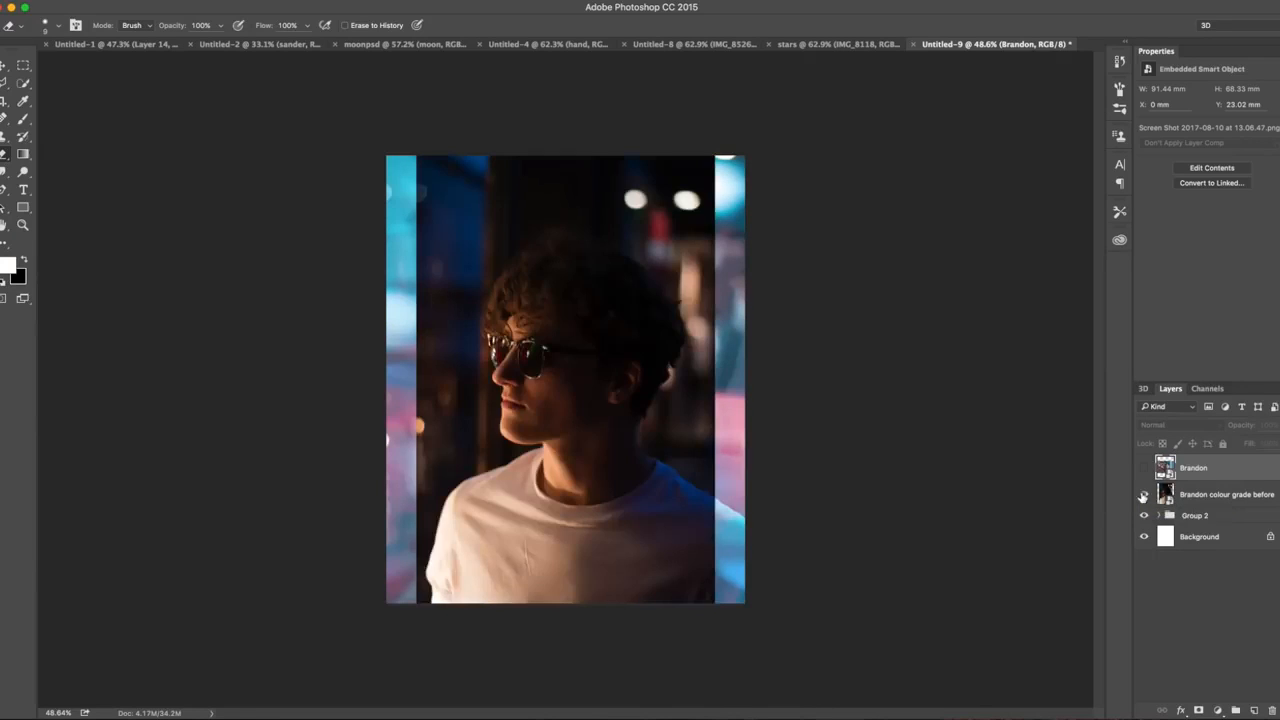
click(1144, 495)
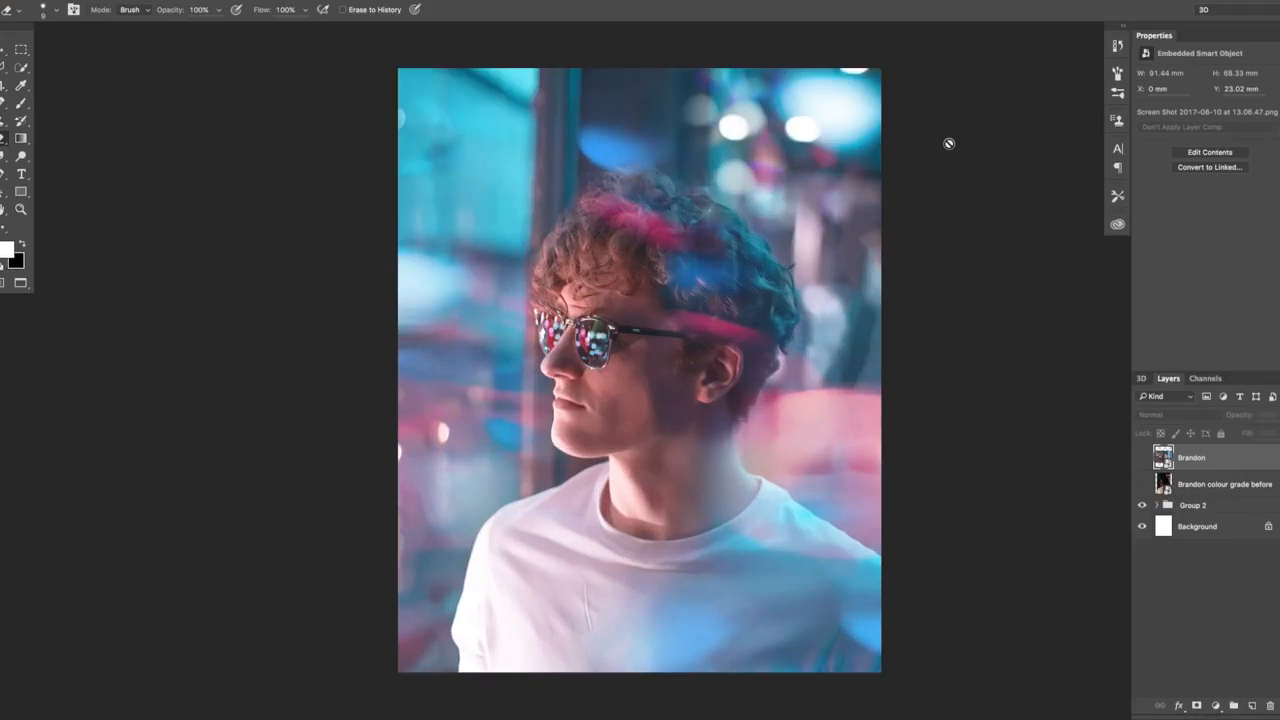